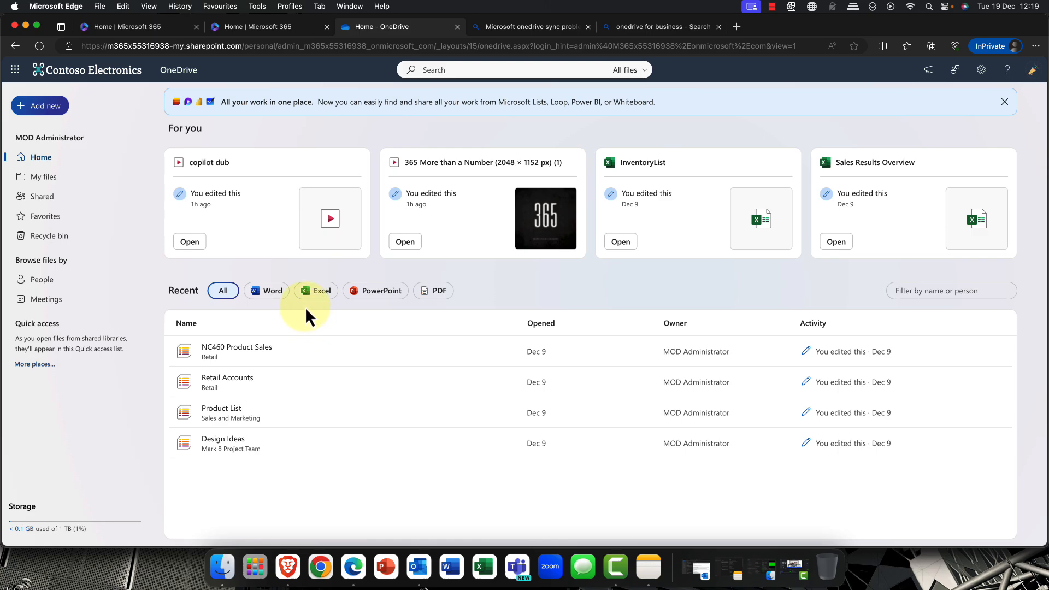
# Review the web search results already open for Microsoft OneDrive sync problems, including the videos and Microsoft Support article.
pyautogui.click(502, 30)
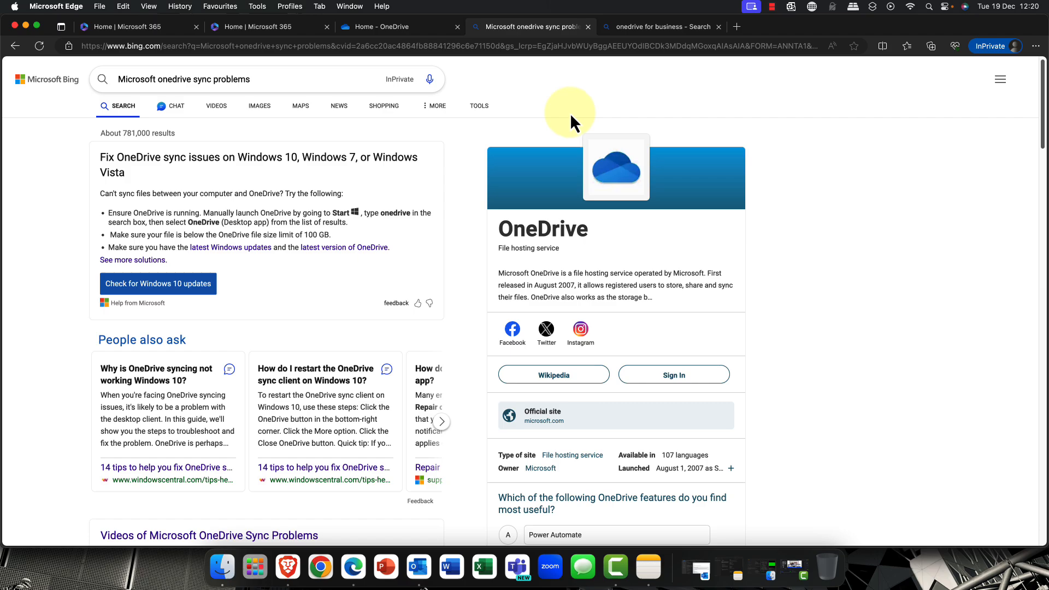
pyautogui.scroll(-5, 562, 115)
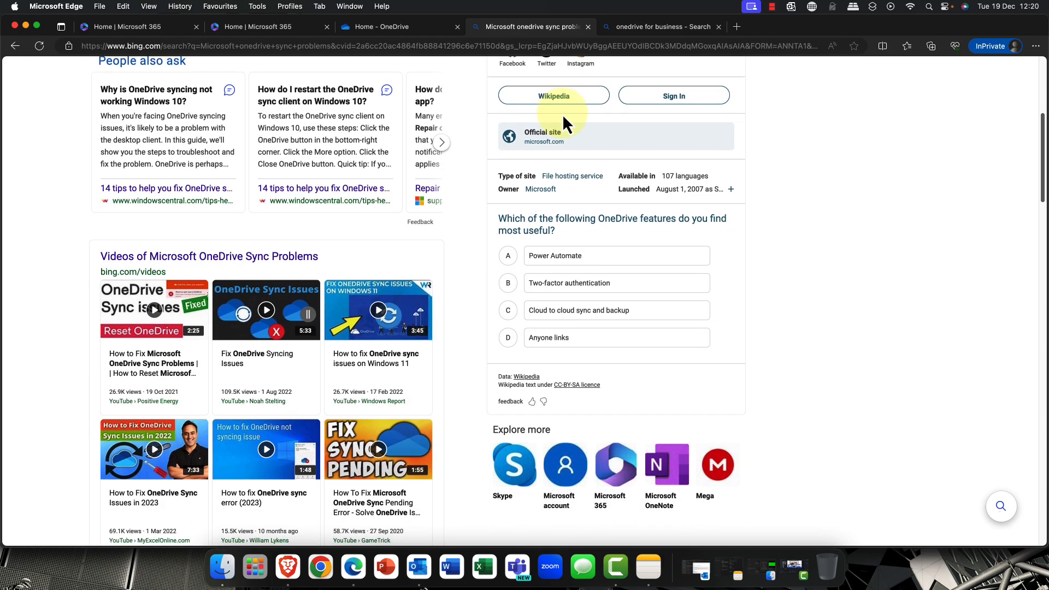
pyautogui.scroll(-3, 562, 113)
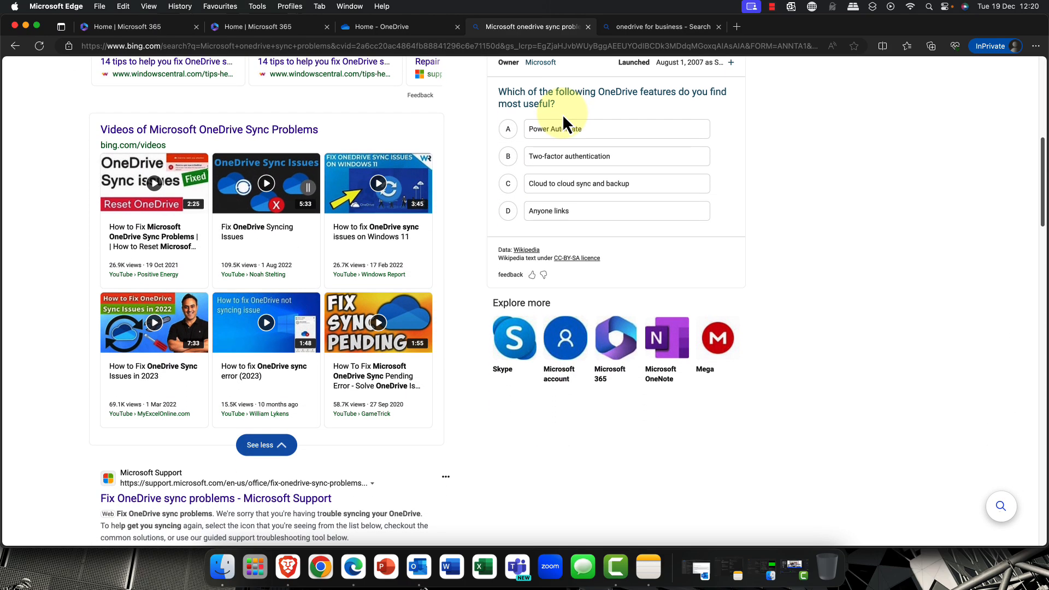
pyautogui.scroll(-2, 562, 113)
pyautogui.scroll(5, 562, 115)
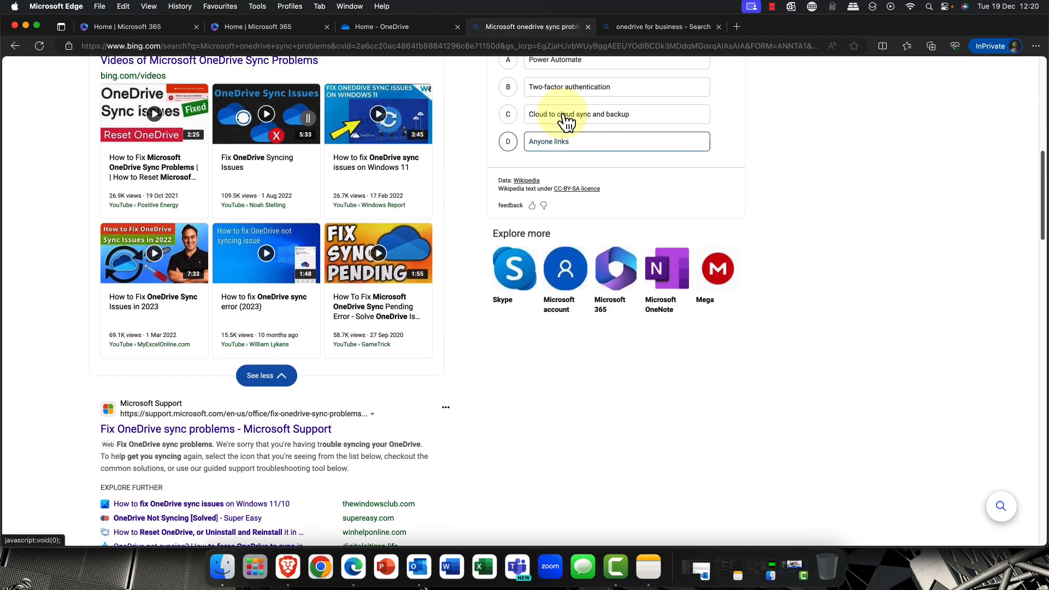
pyautogui.scroll(5, 562, 115)
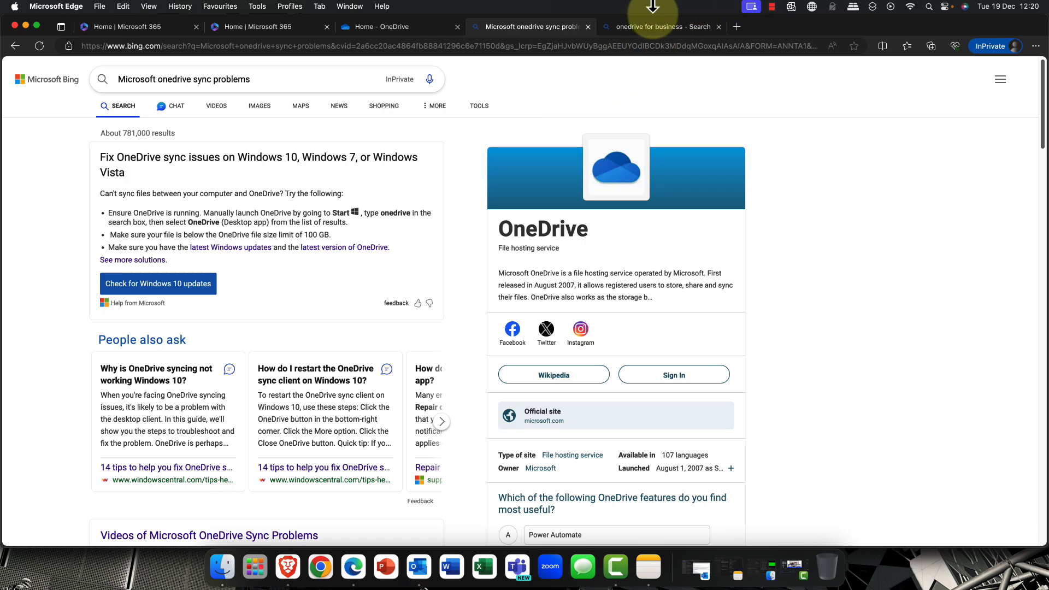
# View the search results for onedrive for business, and return to the OneDrive home page.
pyautogui.click(653, 29)
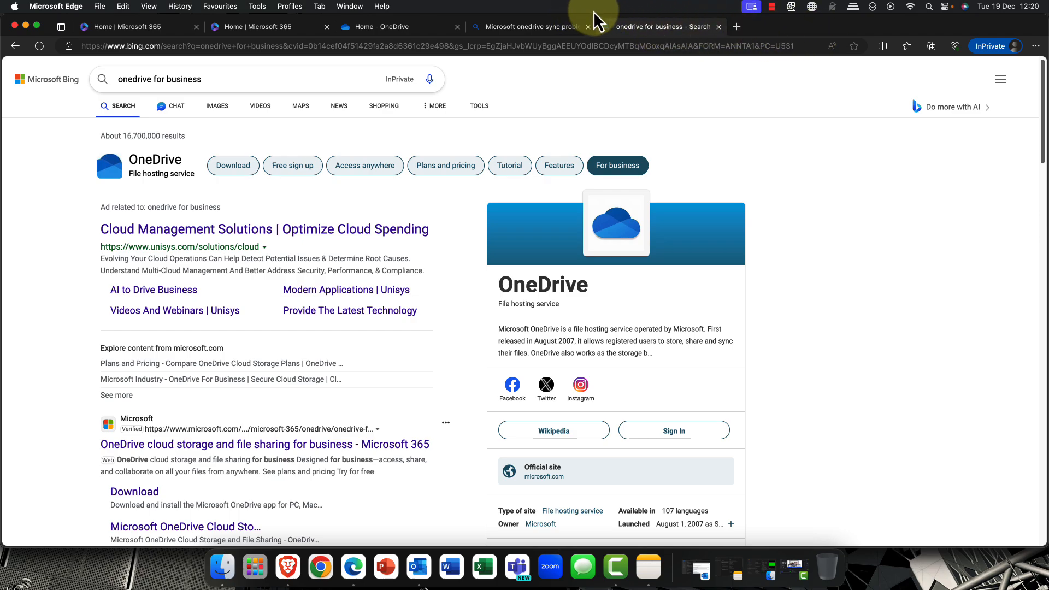
pyautogui.click(525, 28)
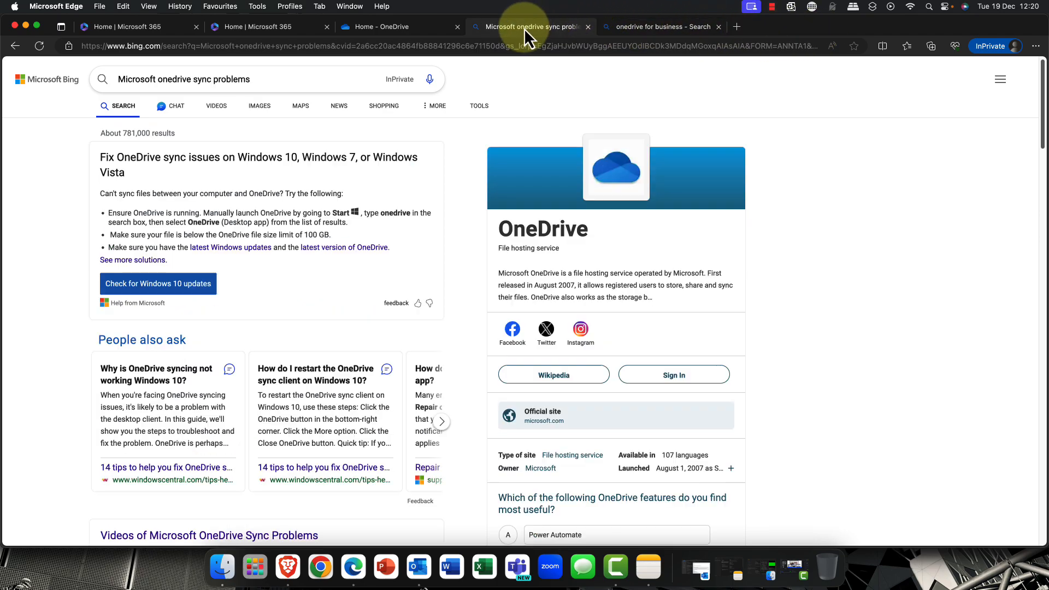
pyautogui.click(411, 28)
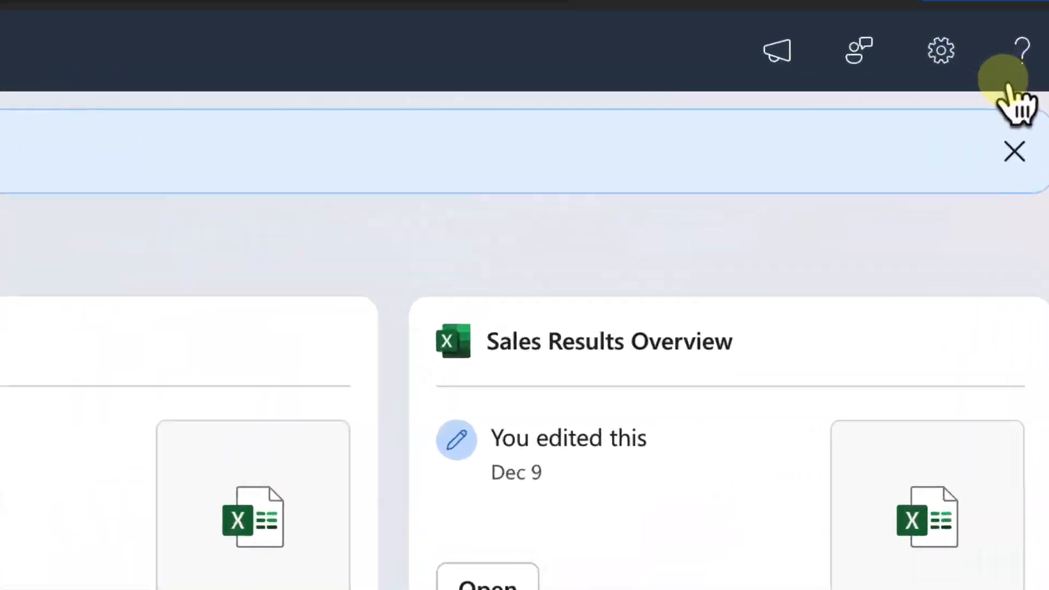
# Open Restore your OneDrive, list the restorable changes for a custom date and time, and leave without restoring.
pyautogui.click(942, 42)
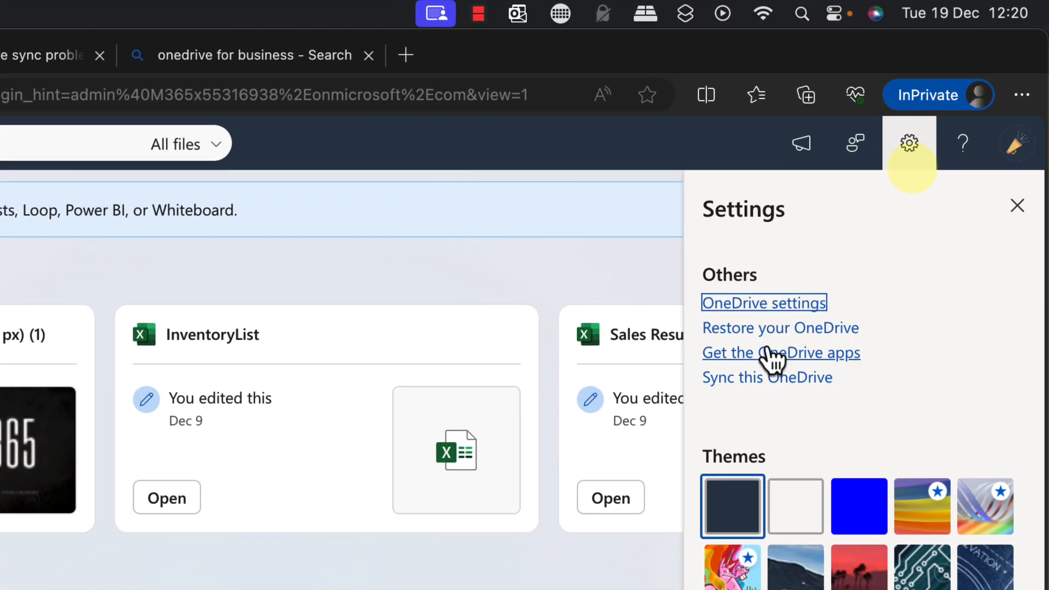
pyautogui.click(768, 330)
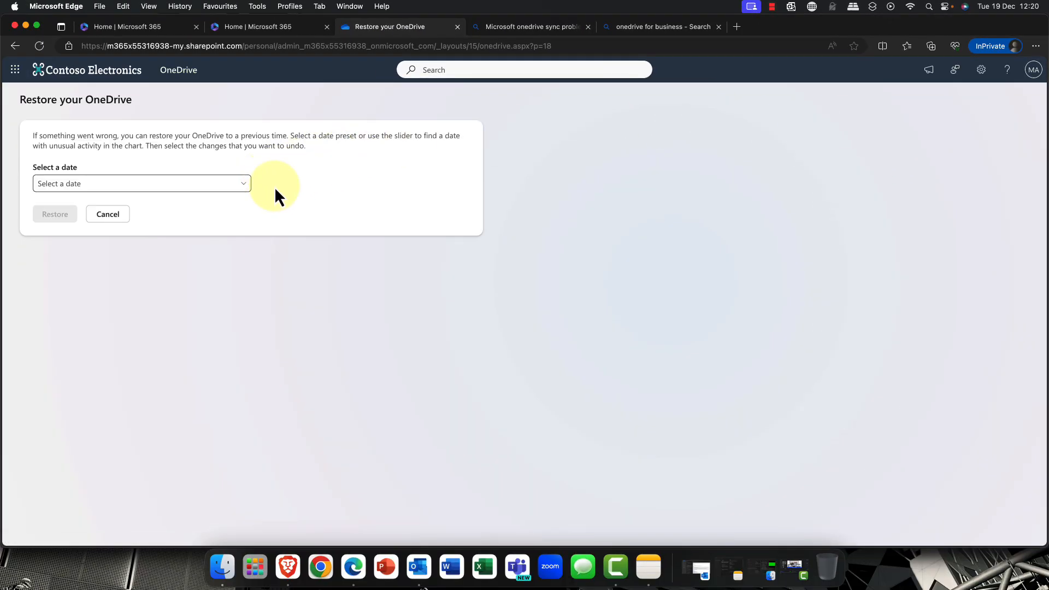
pyautogui.click(245, 186)
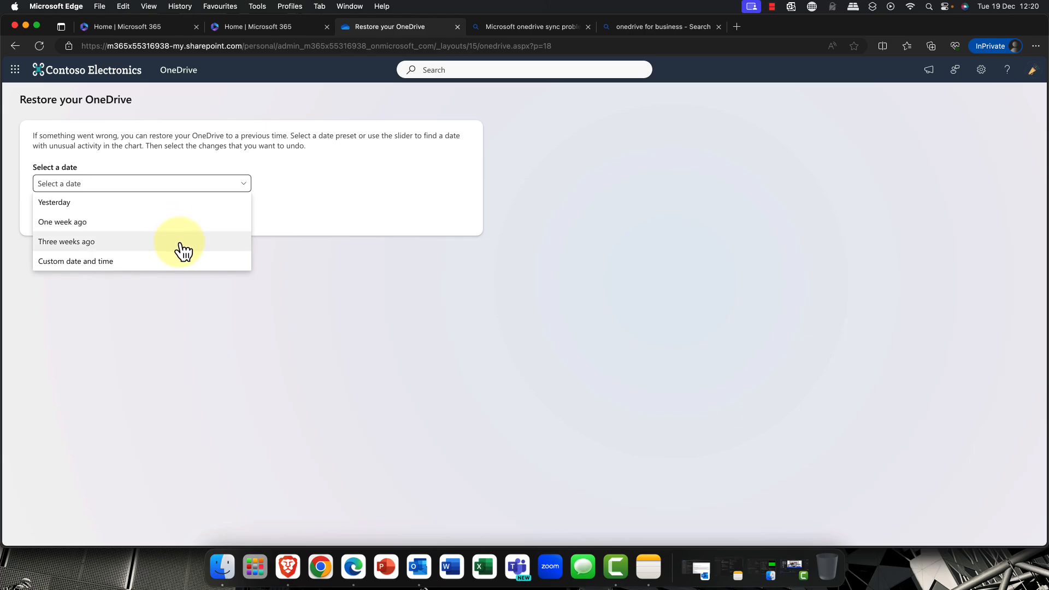
pyautogui.click(183, 265)
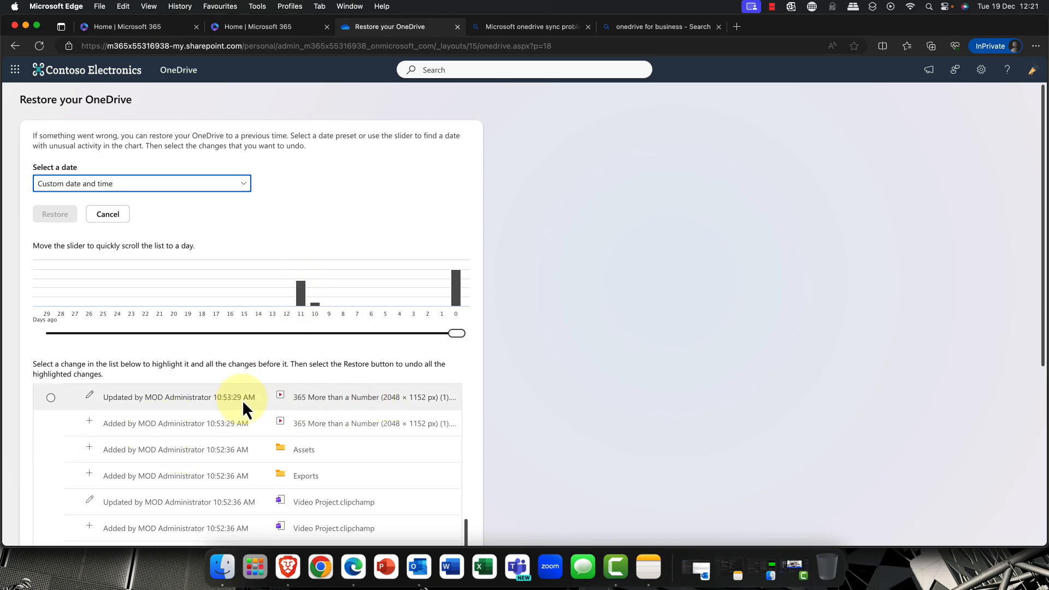
pyautogui.click(14, 47)
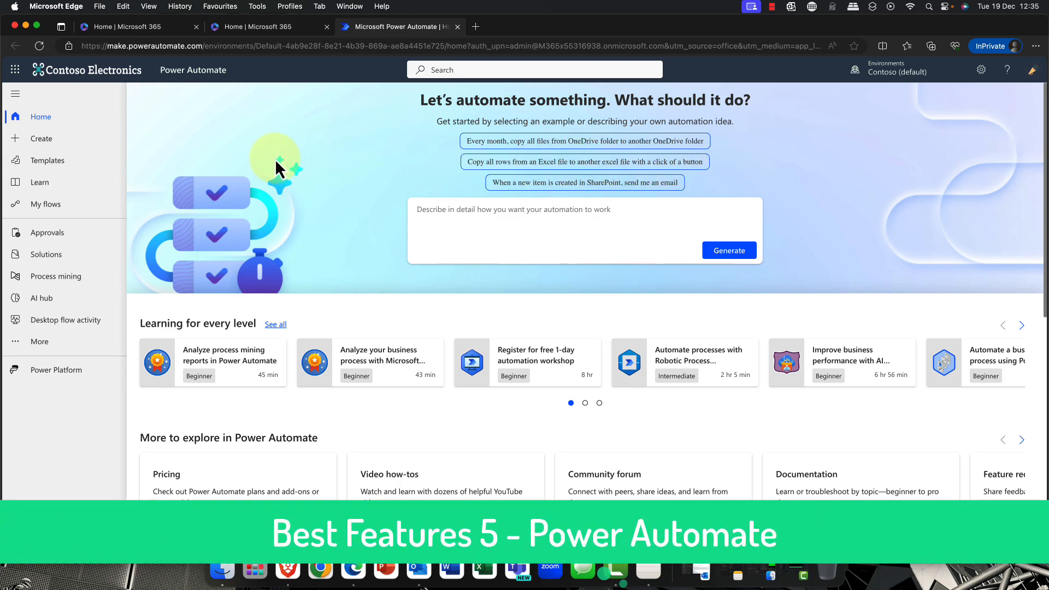
# Look over the Power Automate home page, including its learning modules, resources and what's new posts.
pyautogui.scroll(-5, 274, 159)
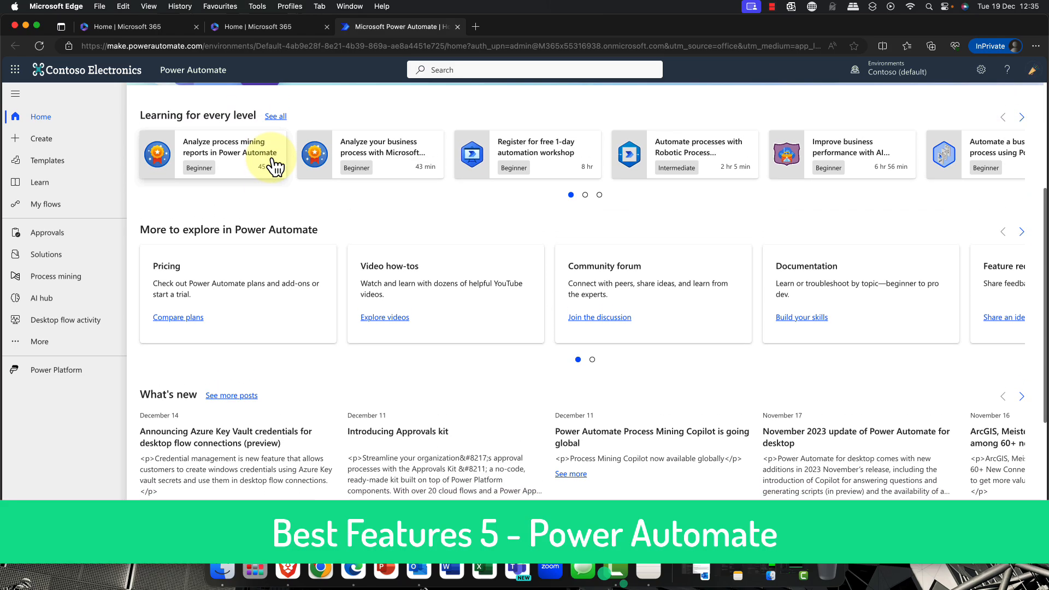
pyautogui.scroll(2, 271, 164)
pyautogui.scroll(-2, 272, 164)
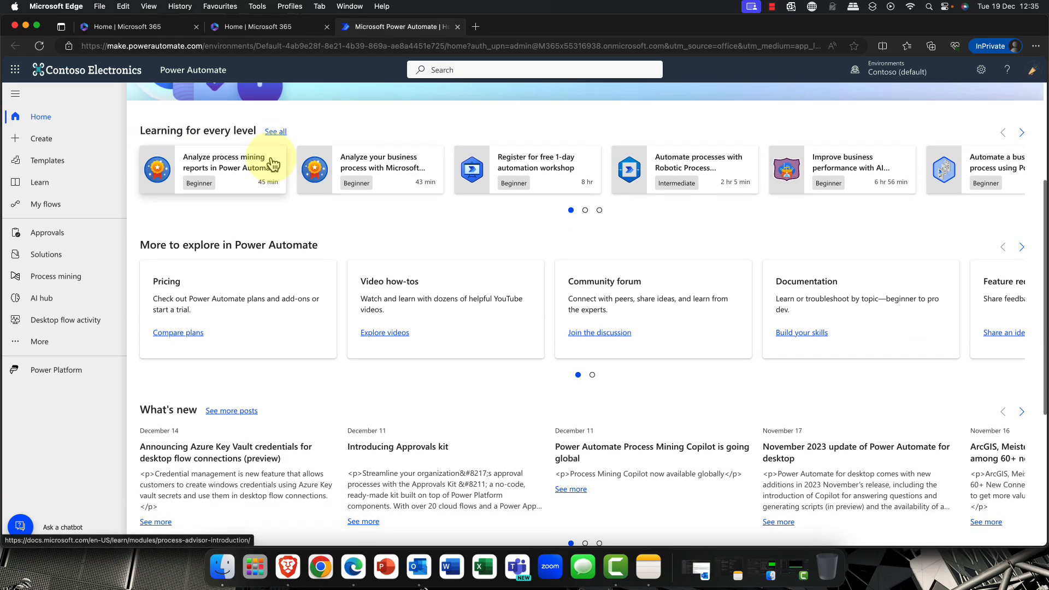
pyautogui.scroll(5, 273, 164)
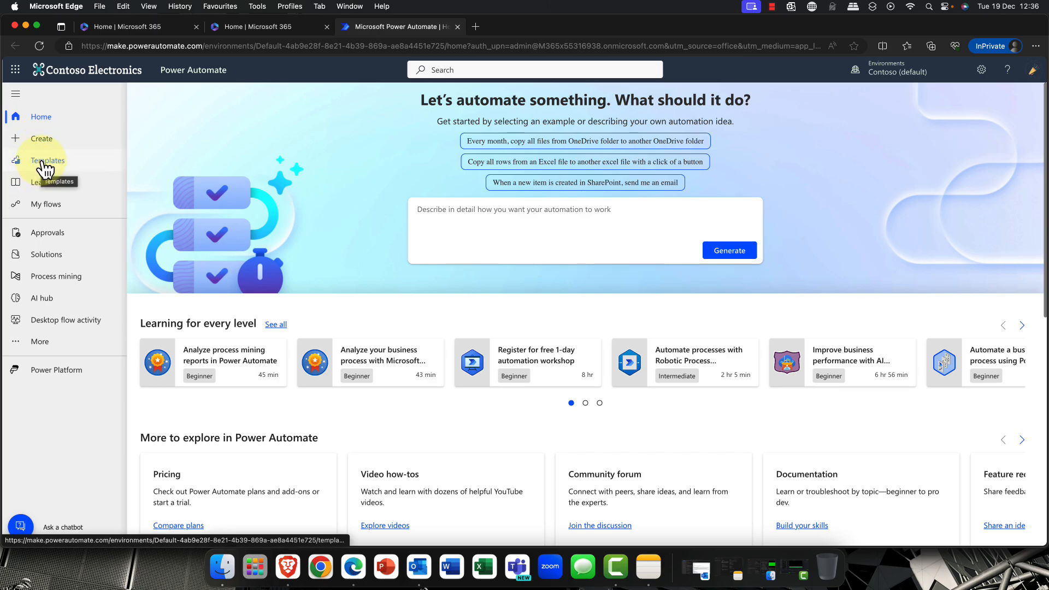
# Browse the Power Automate flow templates, sorted by popularity.
pyautogui.click(43, 163)
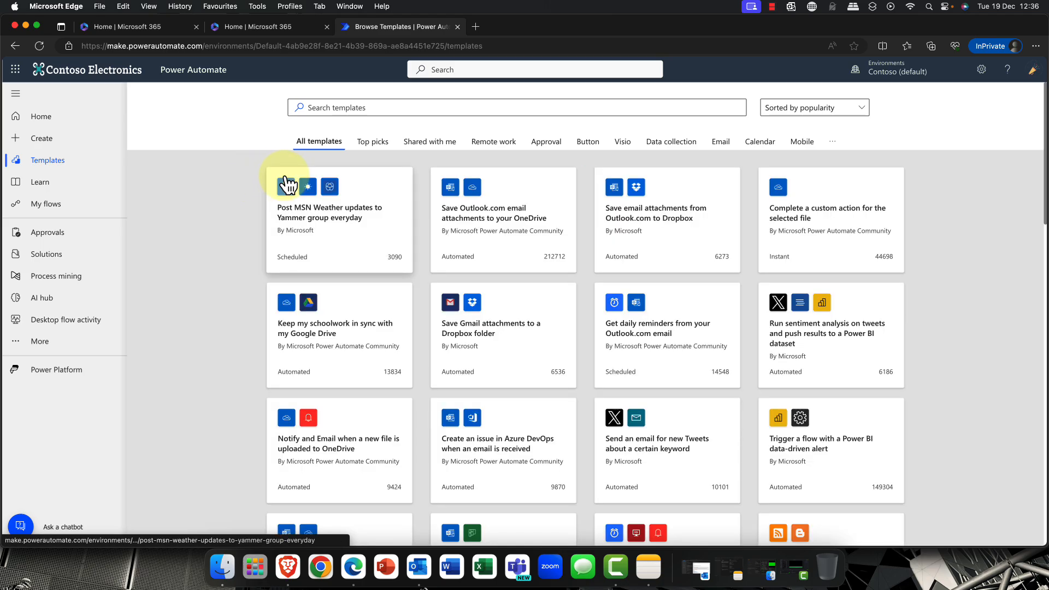
pyautogui.scroll(-1, 405, 270)
pyautogui.scroll(-5, 404, 270)
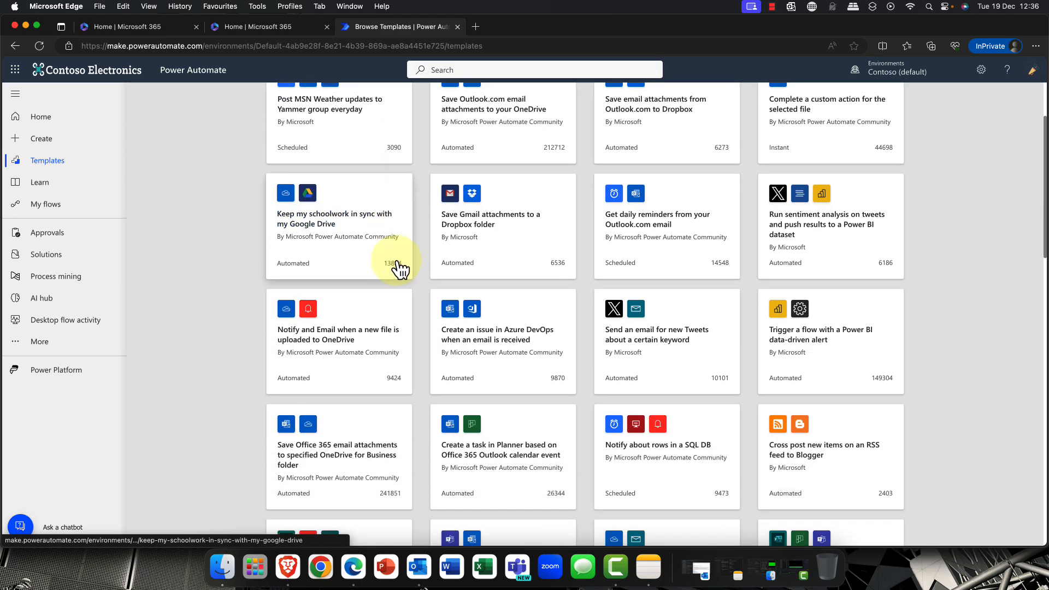
pyautogui.scroll(-3, 400, 269)
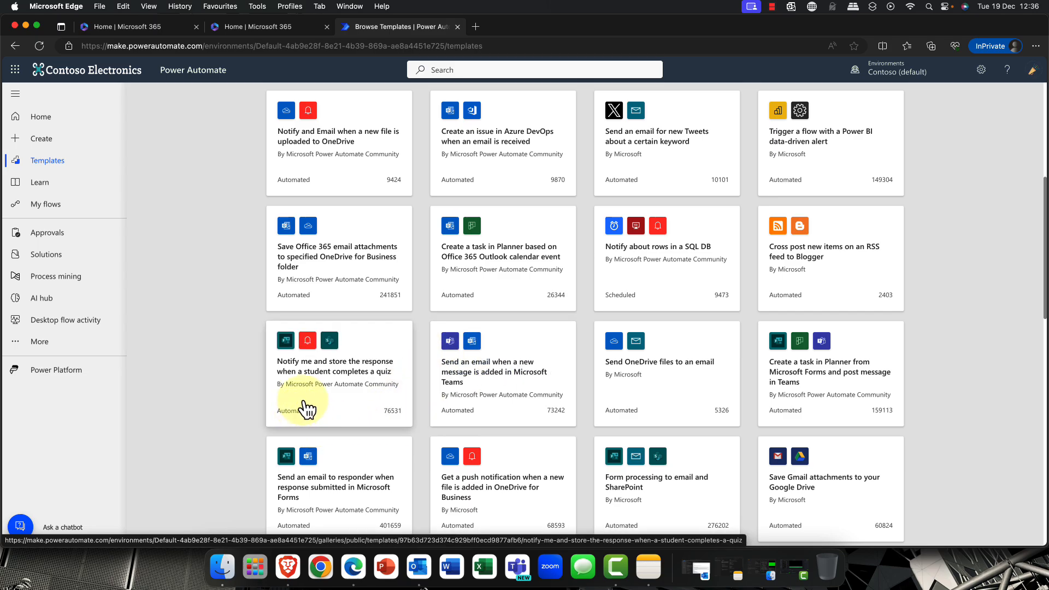
# Start a flow from the "Send an email when a new message is added in Microsoft Teams" template, show the email's advanced options, and leave without saving.
pyautogui.click(479, 369)
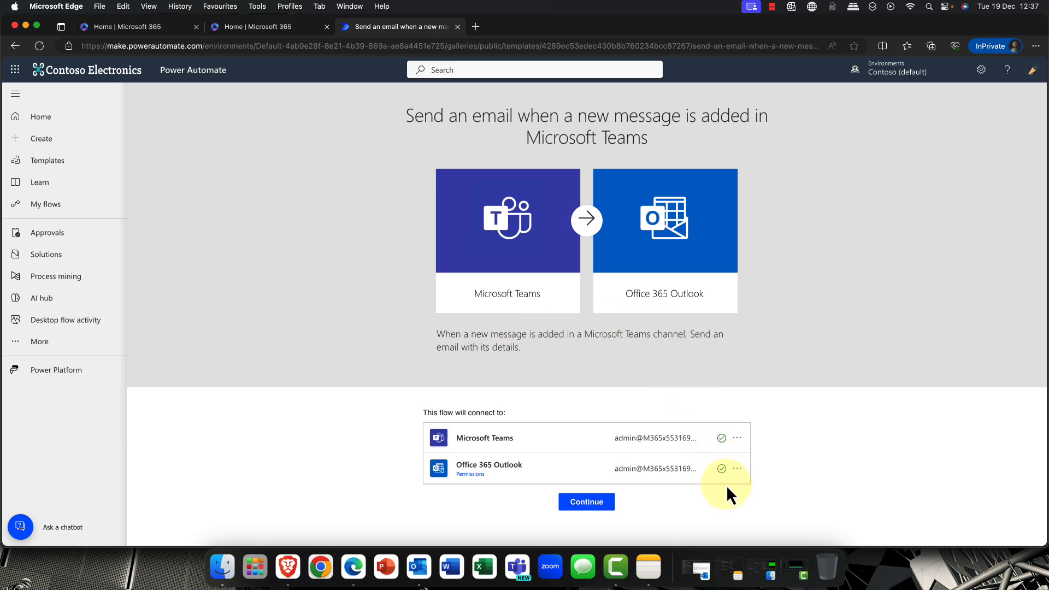
pyautogui.click(586, 501)
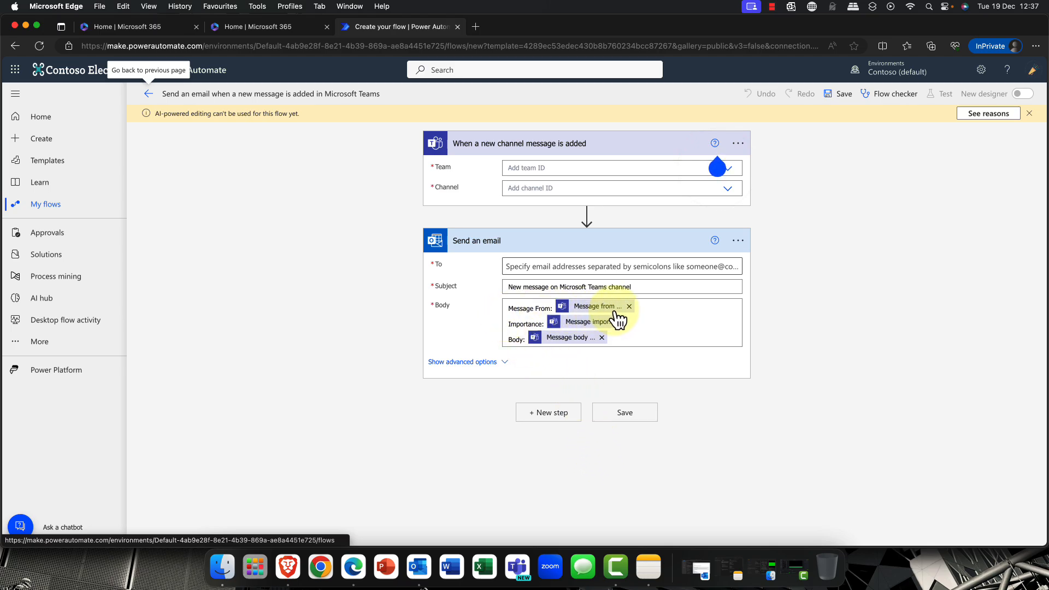
pyautogui.click(493, 363)
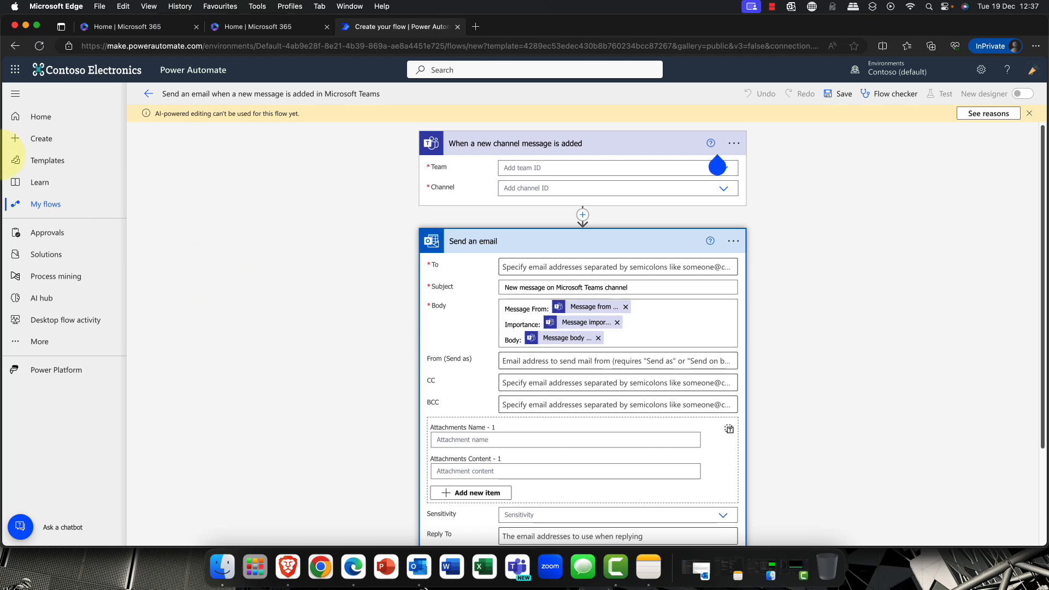
pyautogui.click(41, 117)
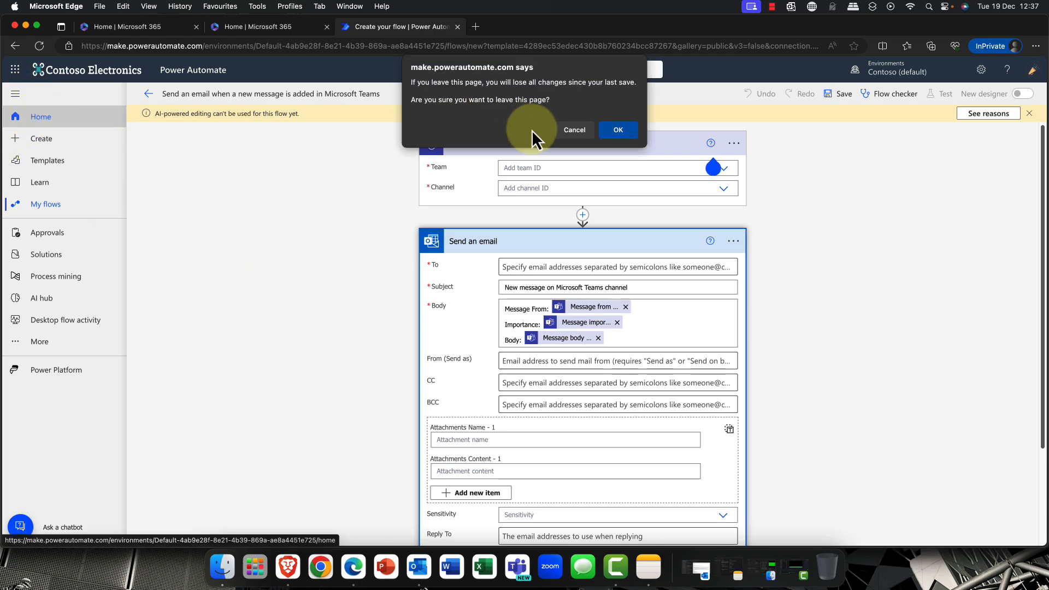
pyautogui.click(631, 133)
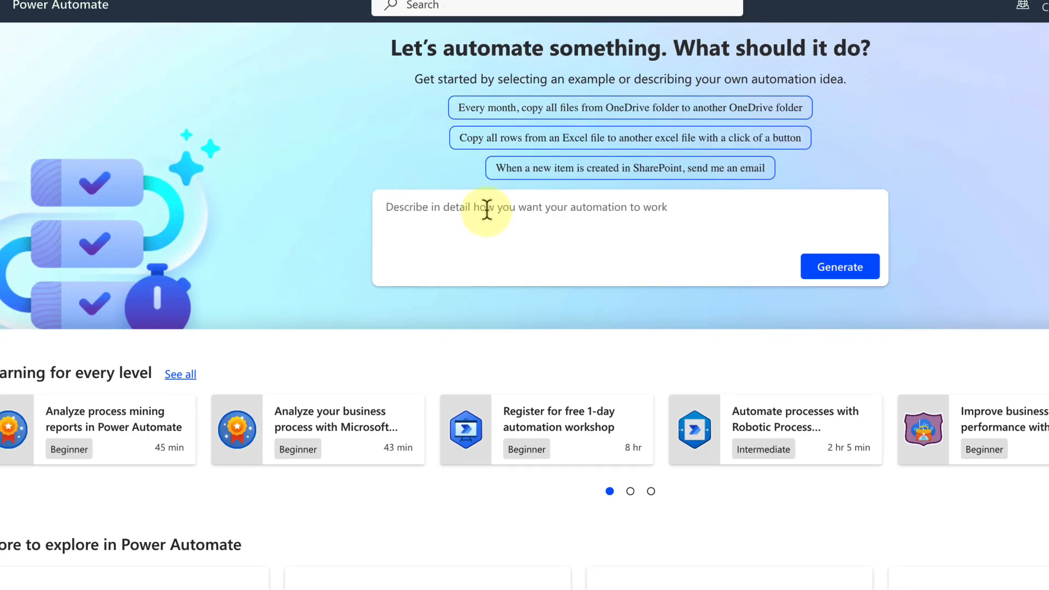
# Generate a flow from the suggestion "When a tweet is posted, post a message to a teams channel", review its connections, and return home without creating it.
pyautogui.click(484, 211)
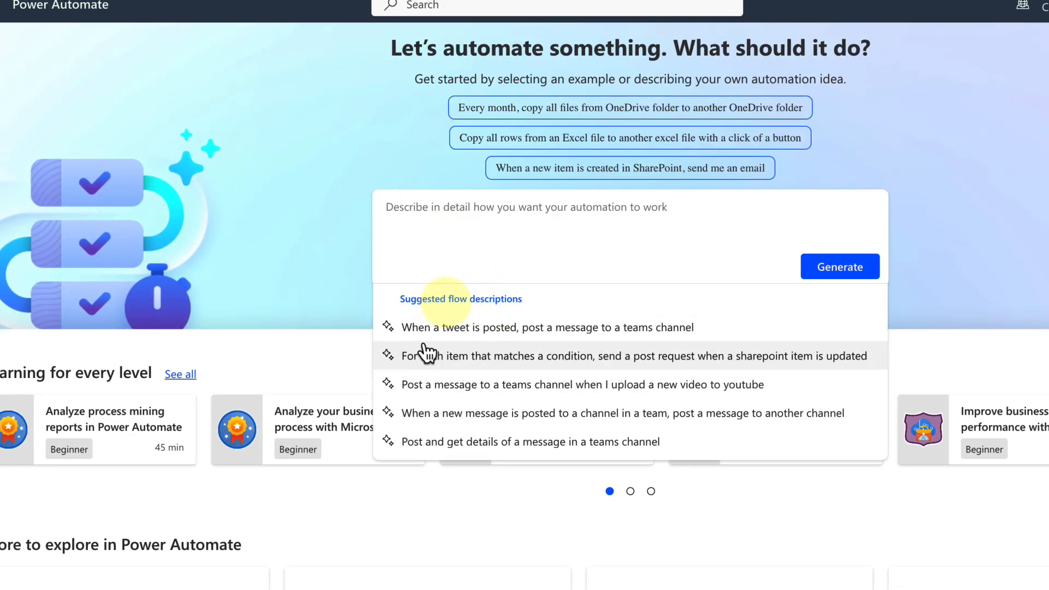
pyautogui.click(604, 328)
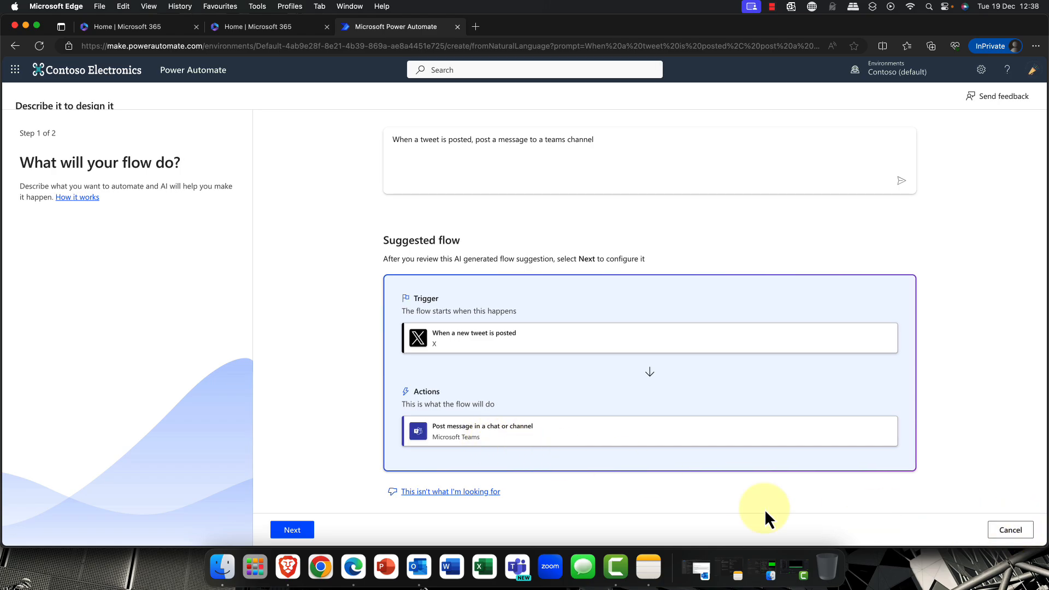
pyautogui.click(293, 529)
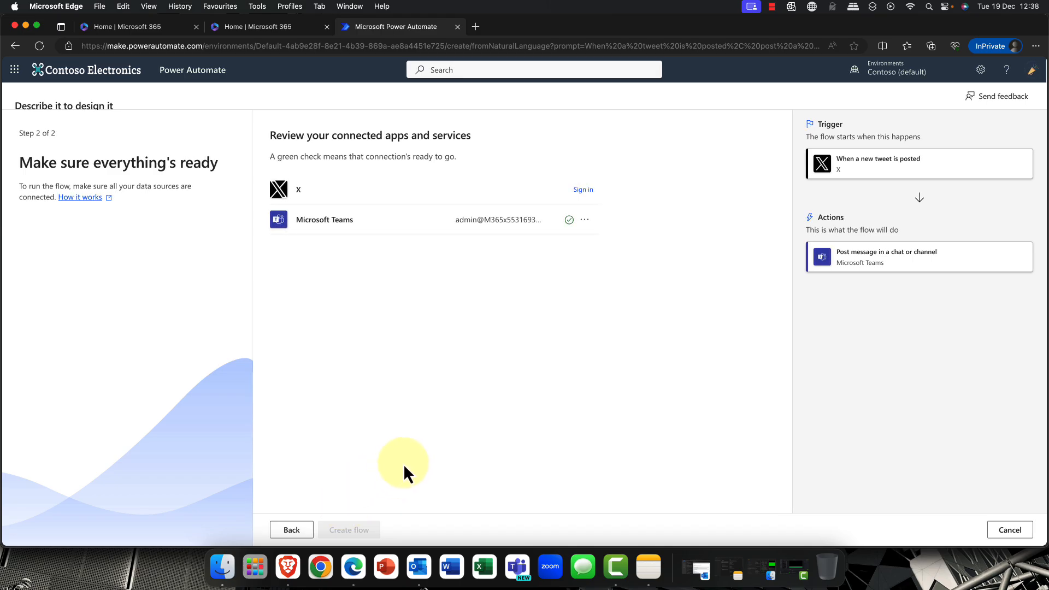
pyautogui.click(15, 46)
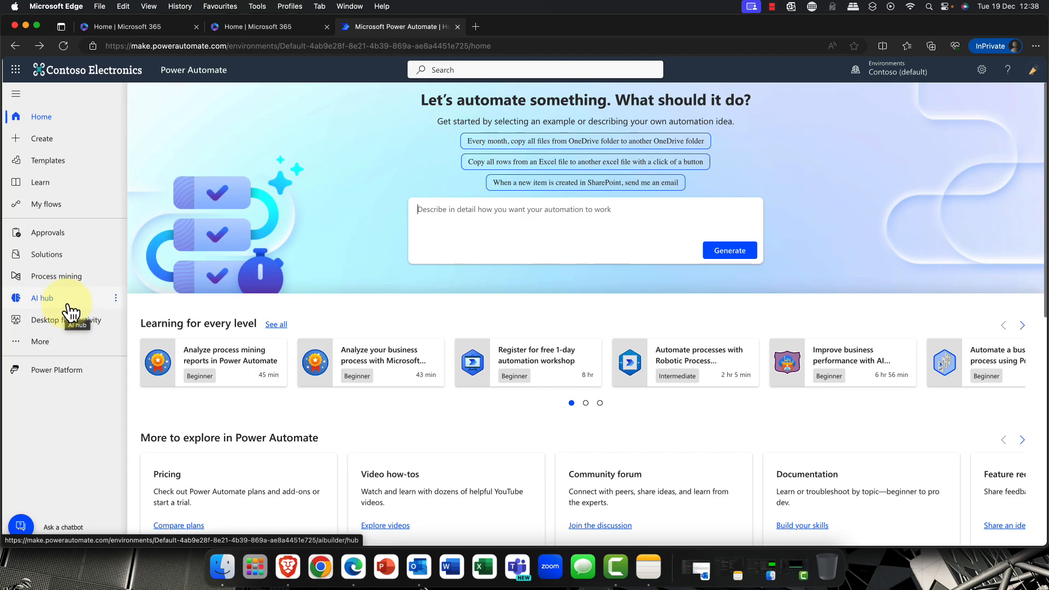
pyautogui.click(45, 116)
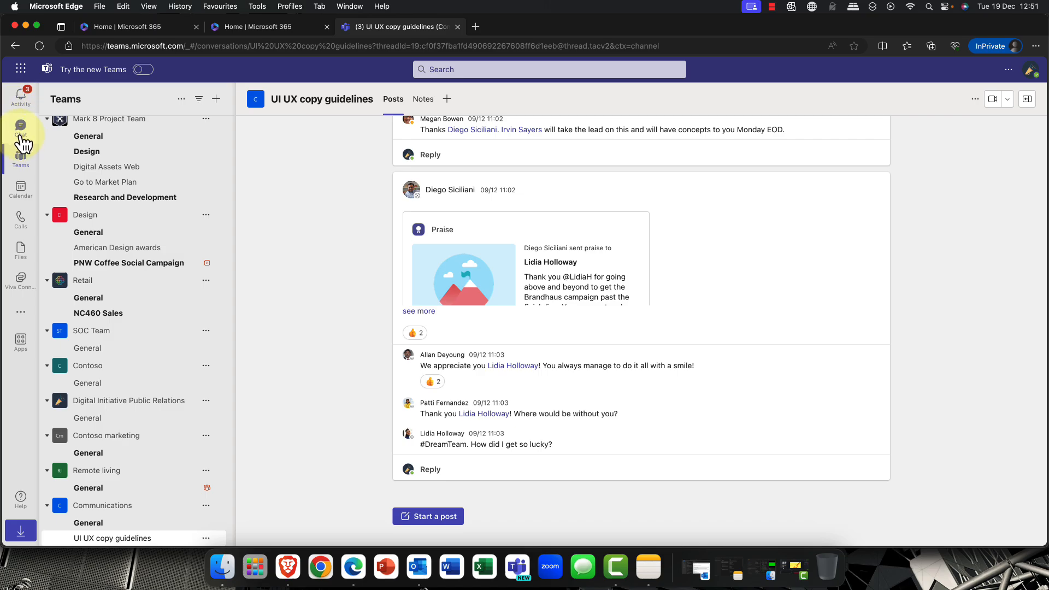
# In Microsoft Teams, view the Chat, Teams, Calendar, Calls and Files sections in turn.
pyautogui.click(22, 133)
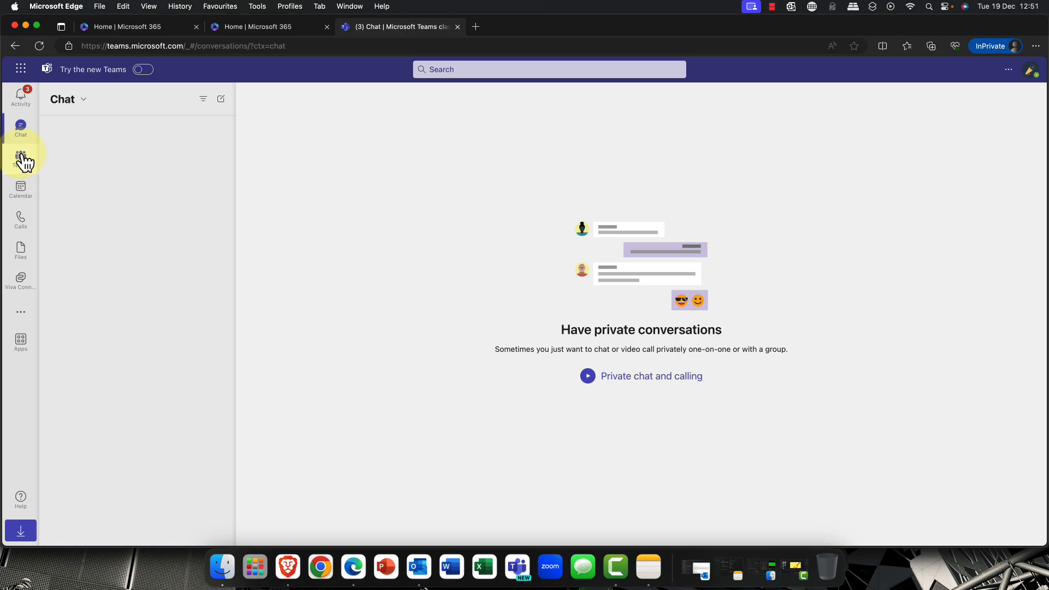
pyautogui.click(22, 159)
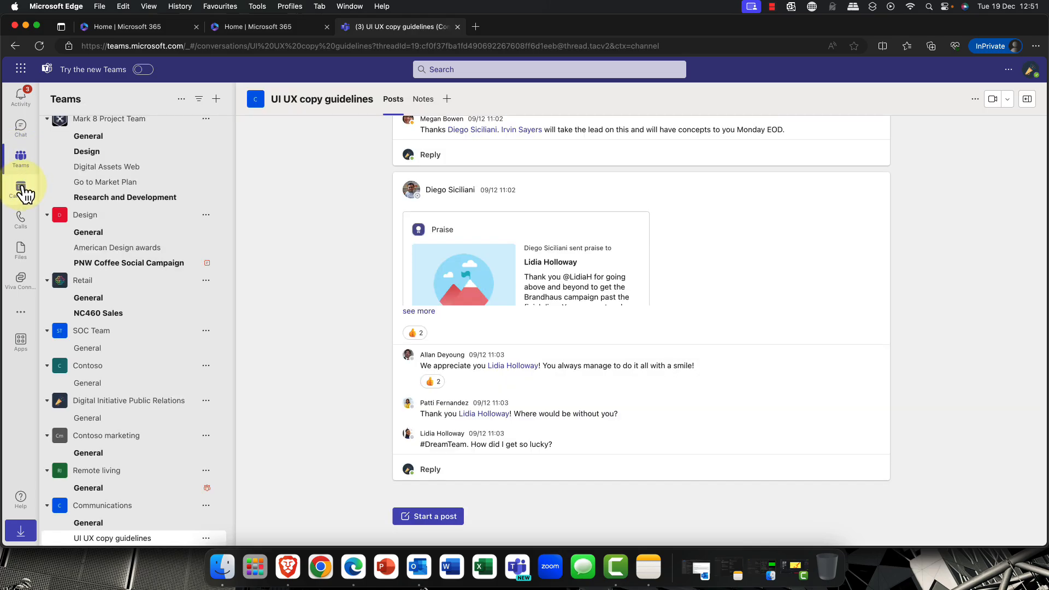
pyautogui.click(21, 190)
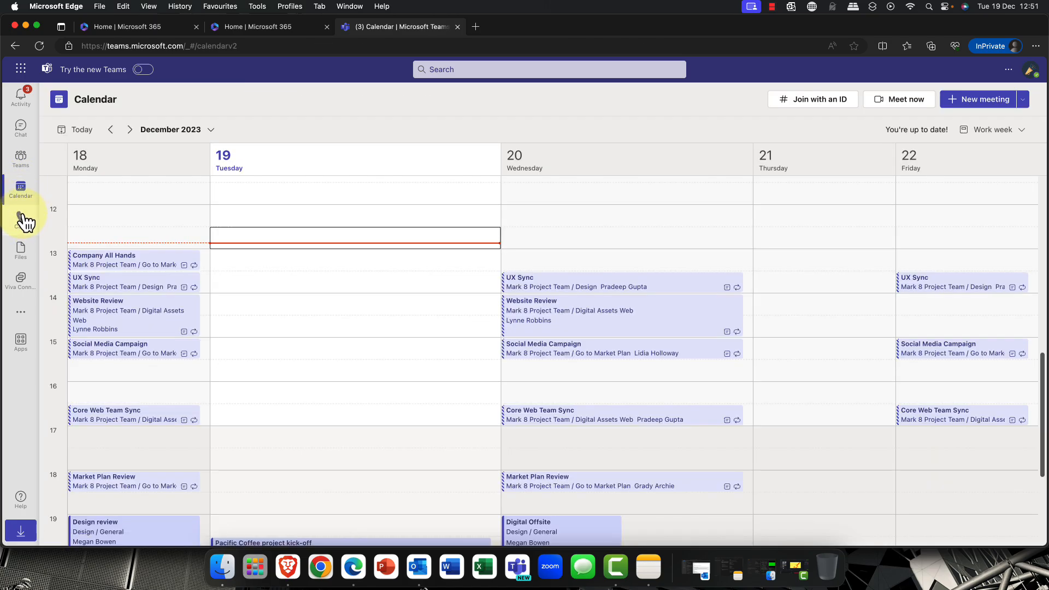
pyautogui.click(27, 232)
pyautogui.click(25, 255)
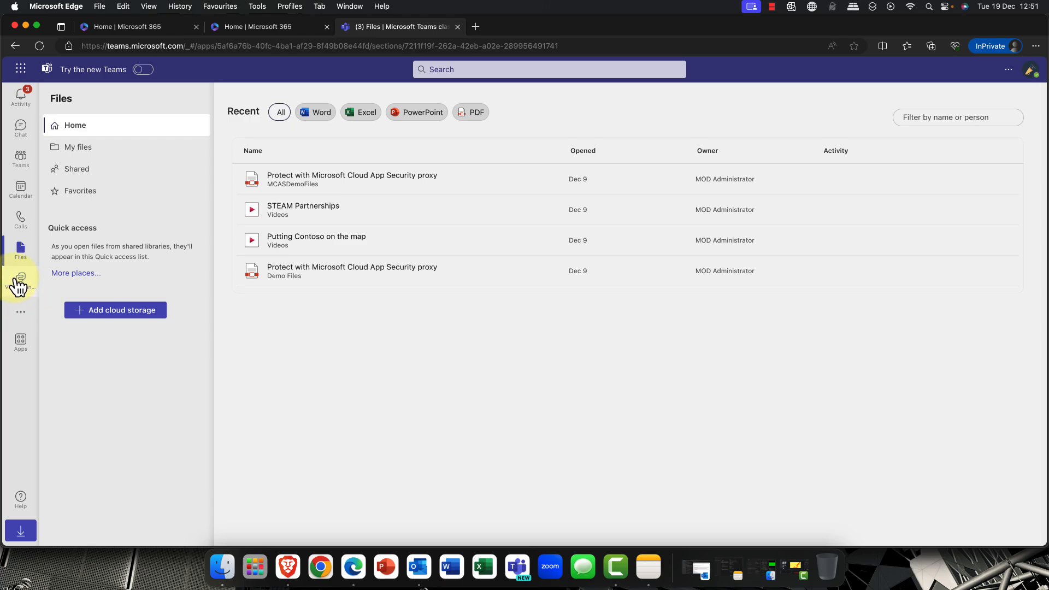
# Open Viva Connections and look over its home page news and dashboard cards.
pyautogui.click(19, 282)
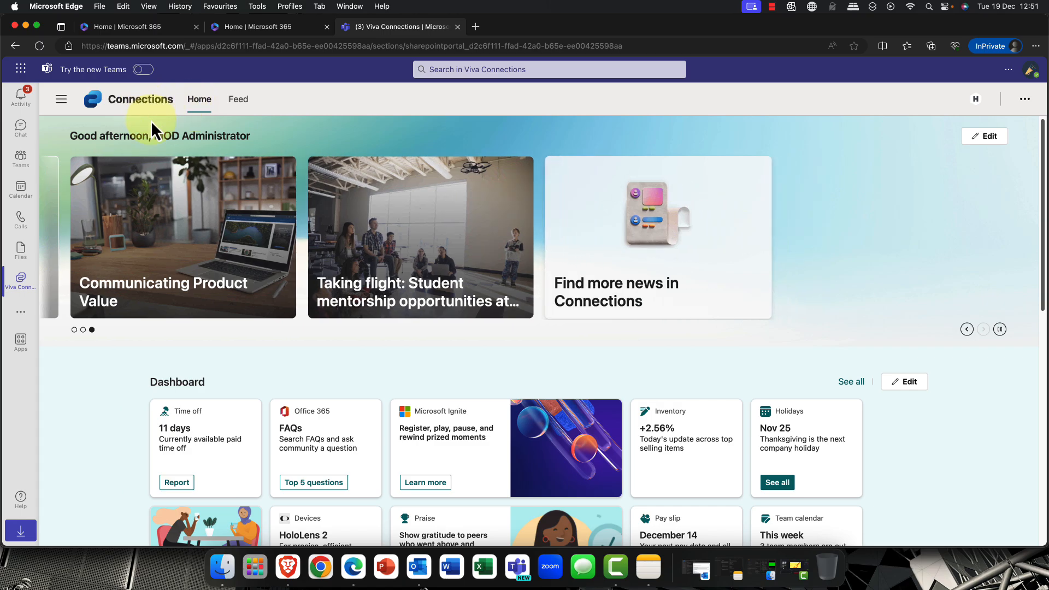
pyautogui.scroll(-5, 155, 247)
pyautogui.scroll(5, 149, 247)
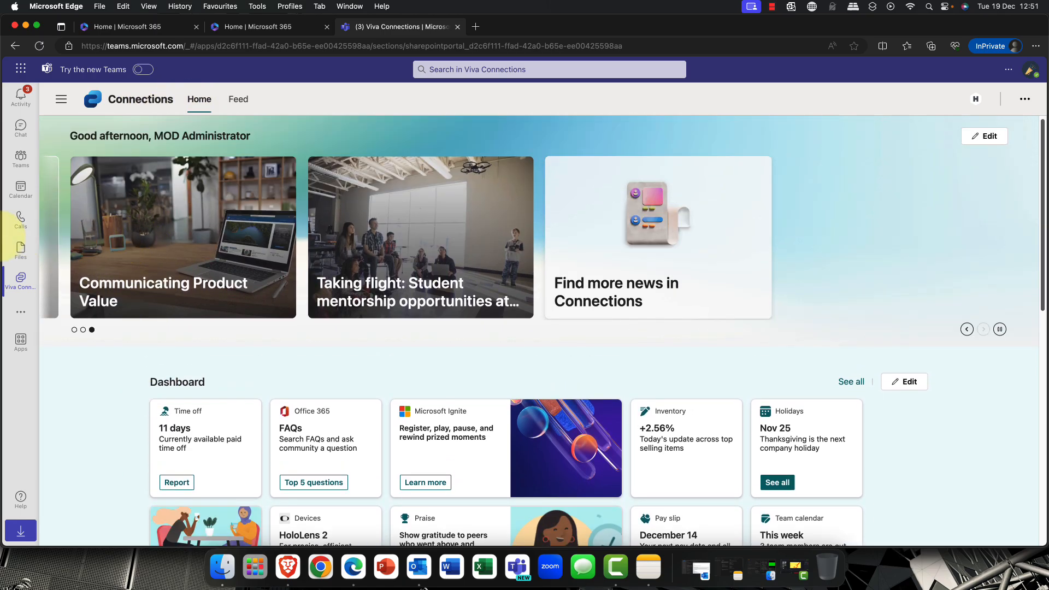
# Open the Teams app store and look over its categories and featured apps.
pyautogui.click(21, 341)
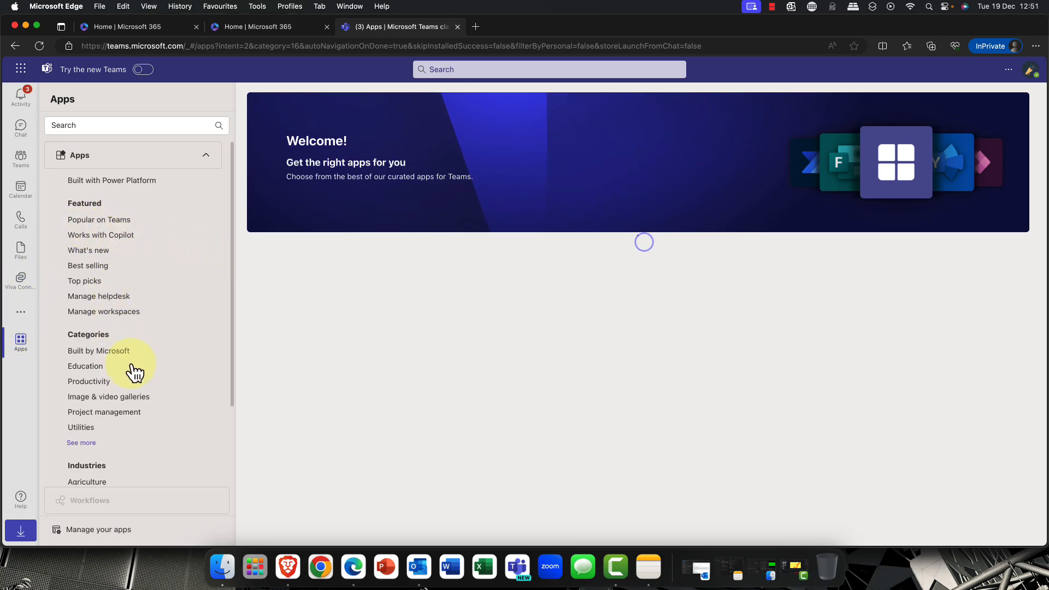
pyautogui.scroll(-5, 289, 375)
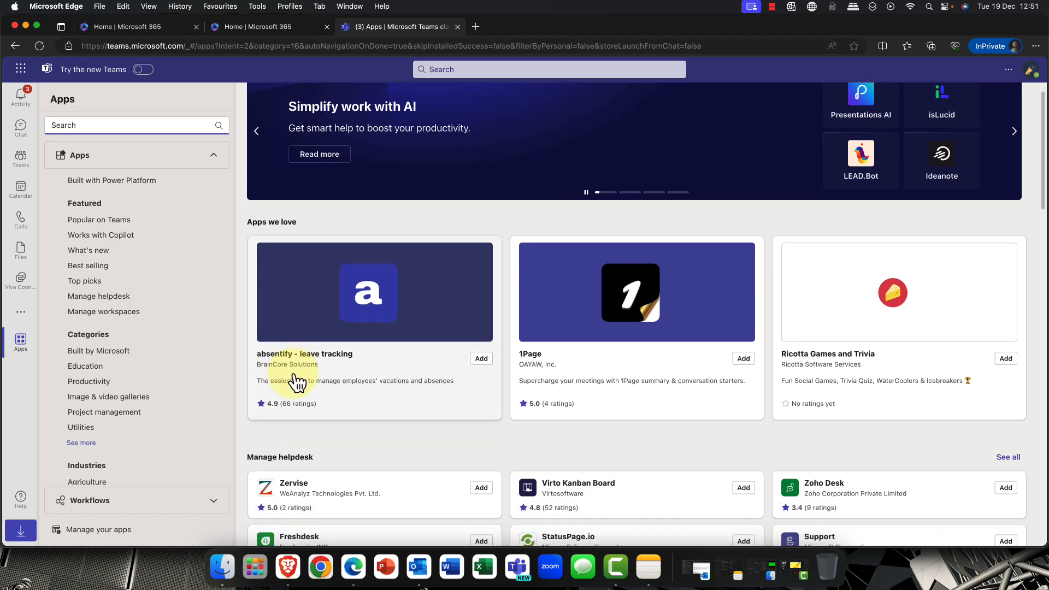
pyautogui.scroll(5, 273, 361)
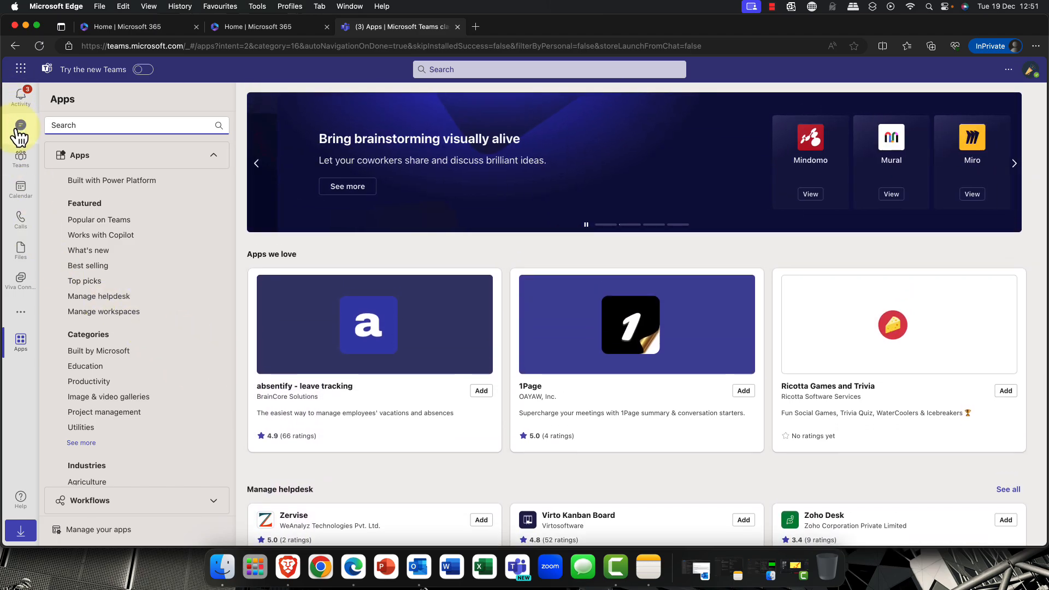
# Return to the Teams section, switch to the new Teams, and dismiss the welcome and mobile app prompts.
pyautogui.click(22, 157)
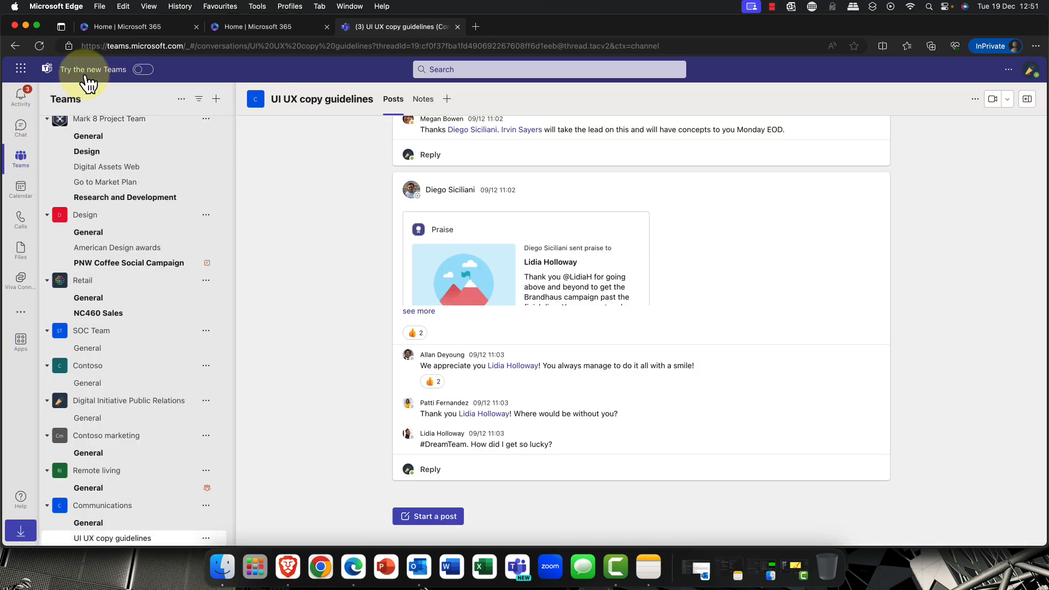
pyautogui.moveTo(91, 80)
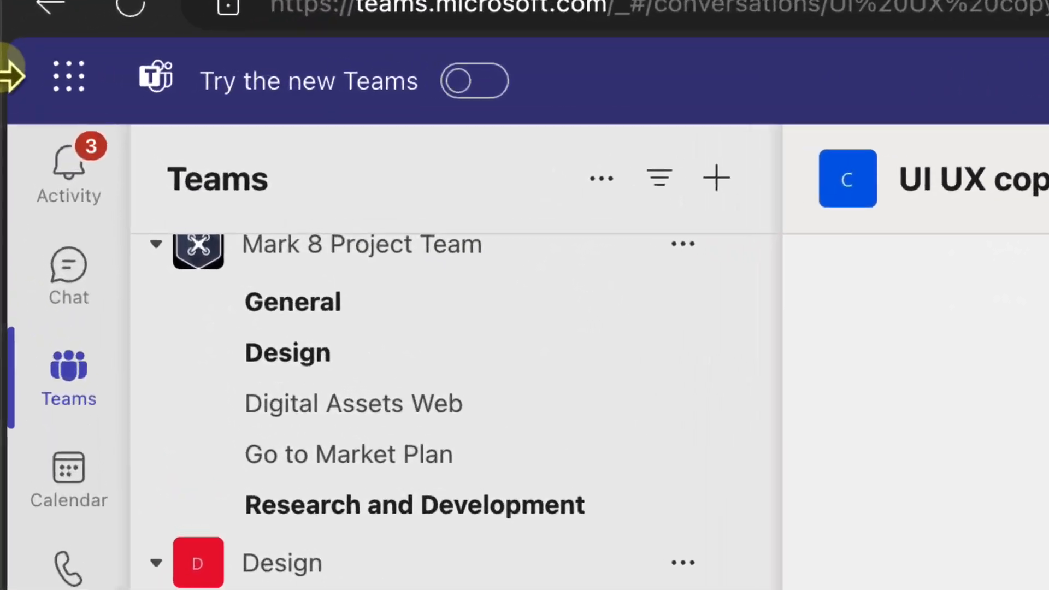
pyautogui.moveTo(364, 89)
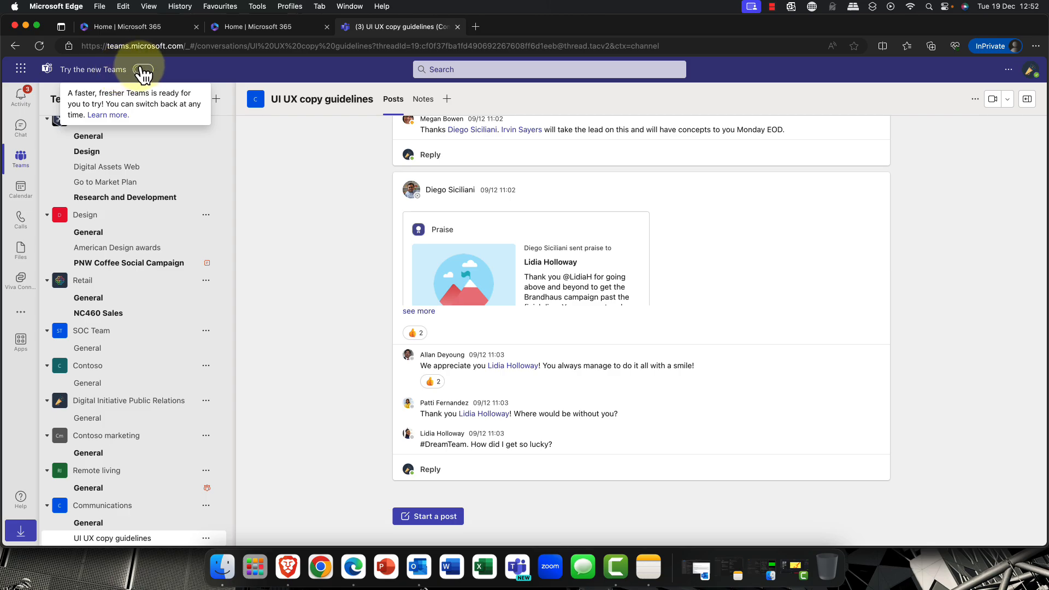
pyautogui.click(516, 83)
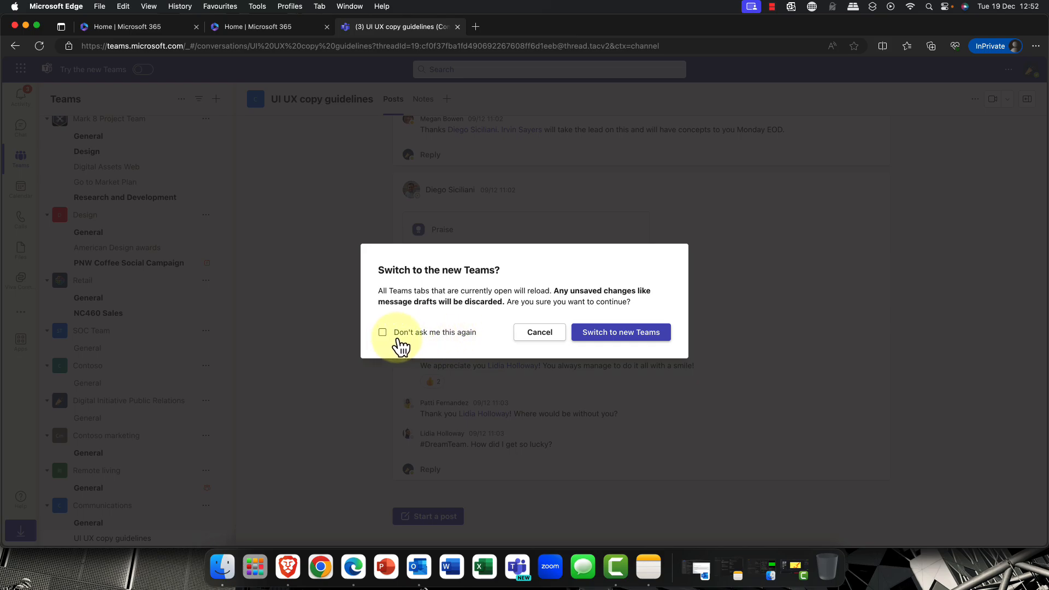
pyautogui.click(623, 336)
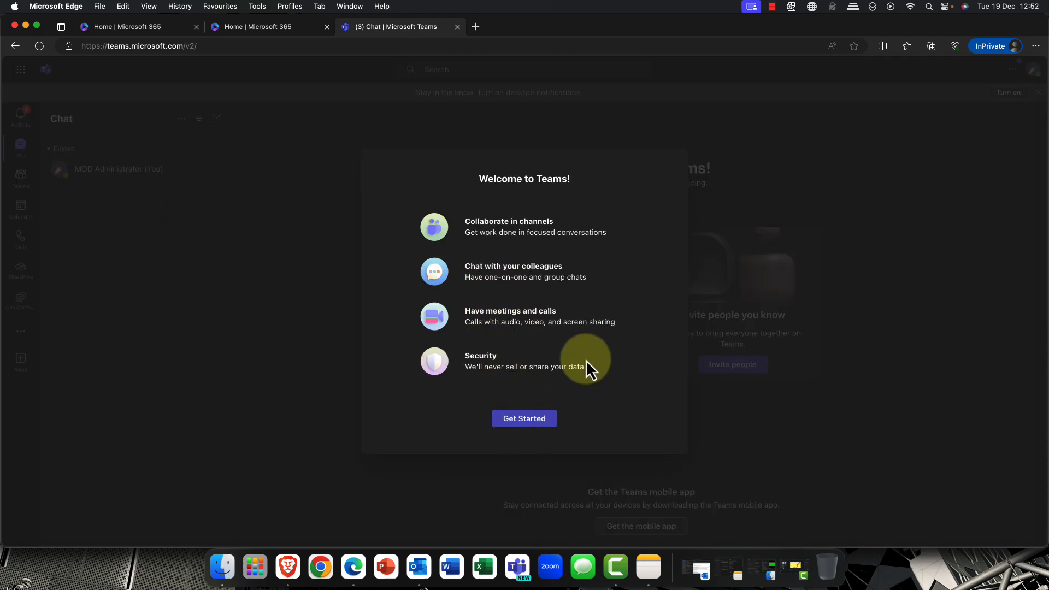
pyautogui.click(529, 422)
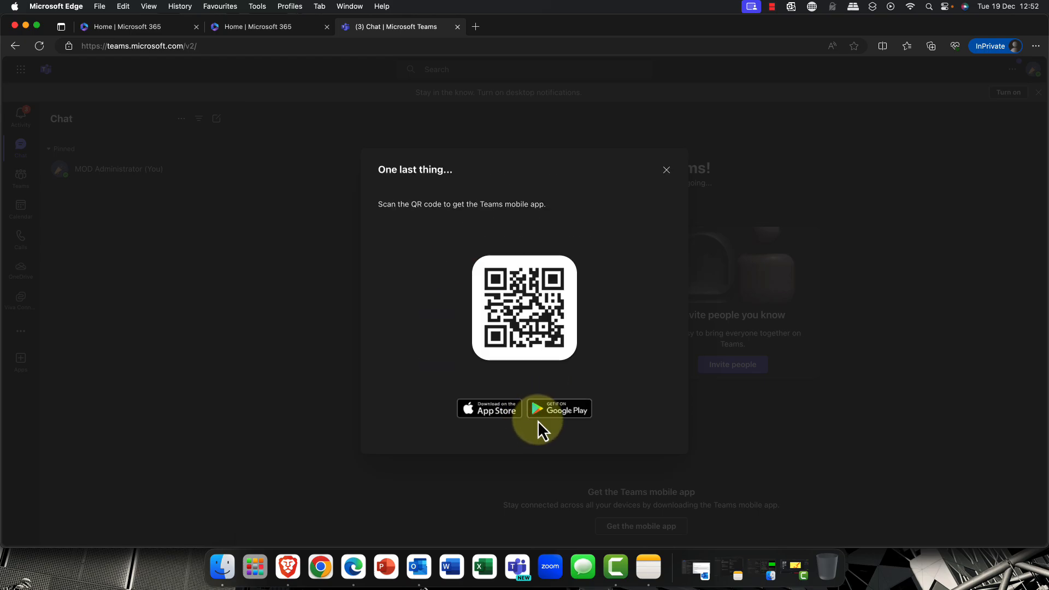
pyautogui.click(667, 169)
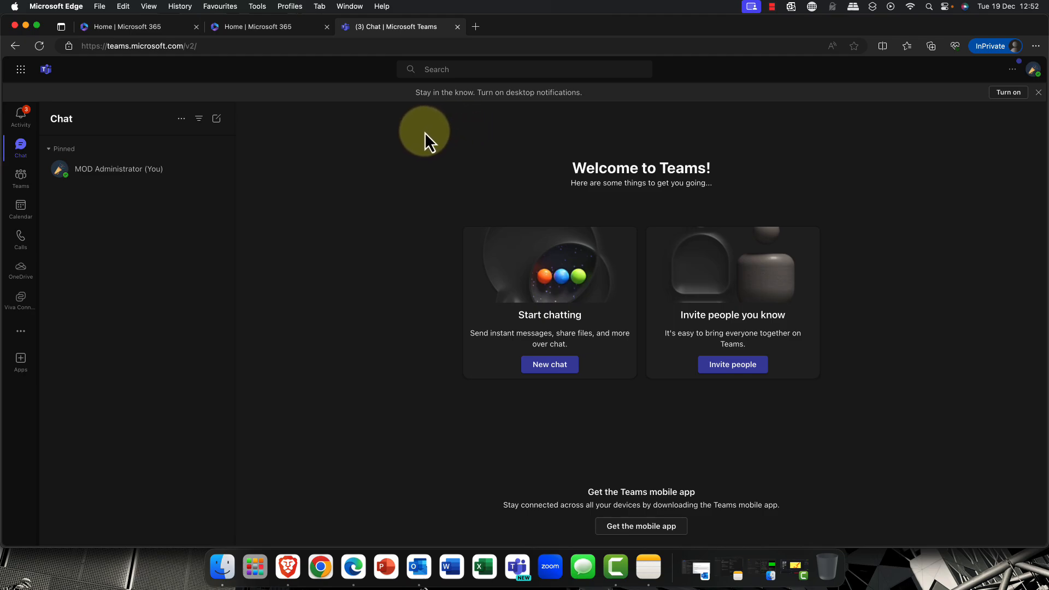
# View the teams and channels list in the new Teams, compare it with Teams in the Brave browser, and return to Edge.
pyautogui.click(20, 177)
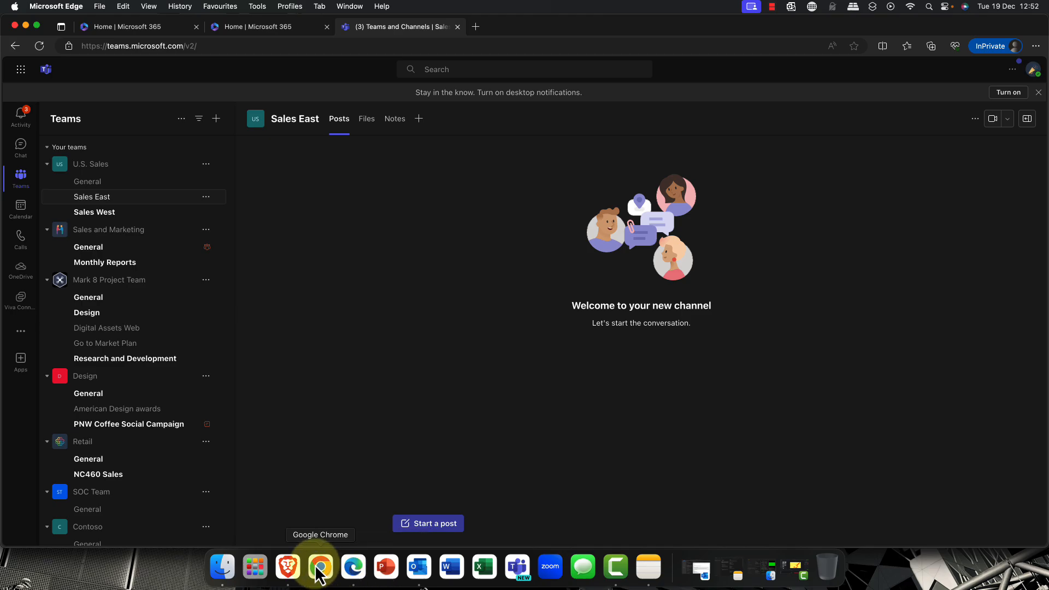
pyautogui.click(288, 573)
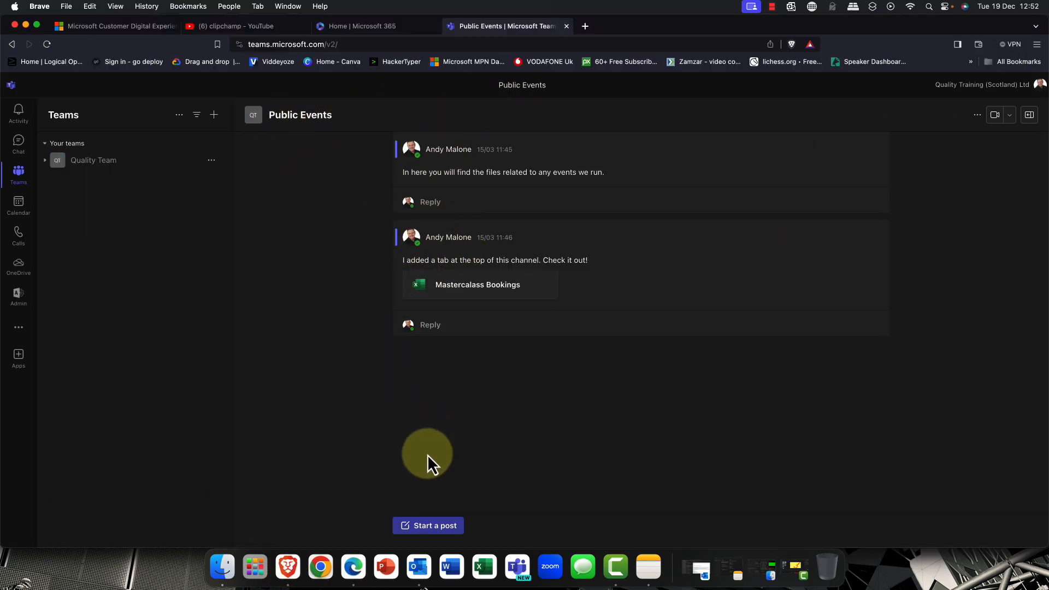
pyautogui.click(354, 567)
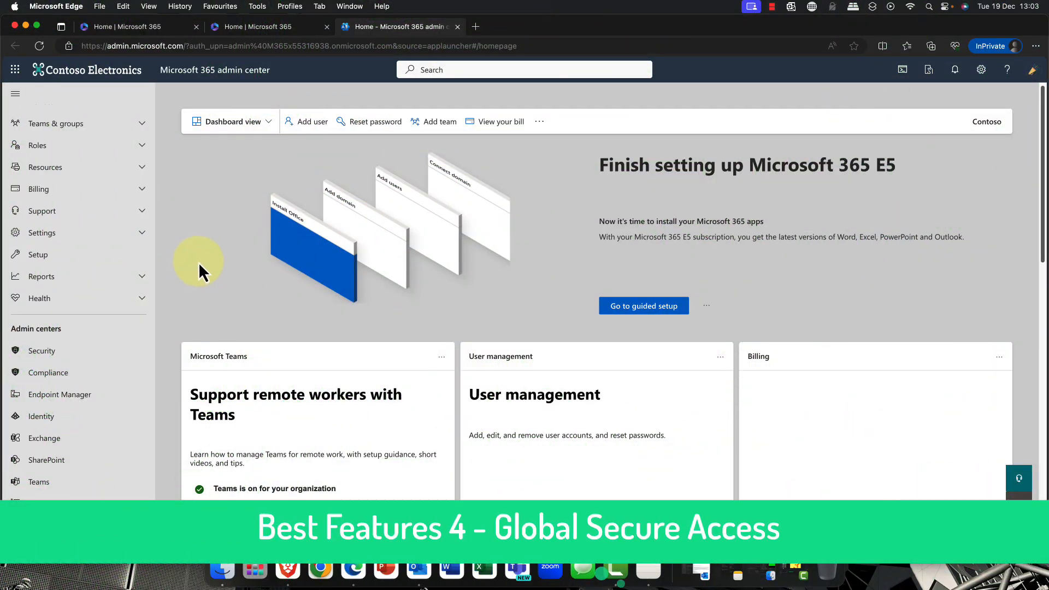
# From the Microsoft 365 admin center, open the Identity admin center and activate Global Secure Access (Preview) for the tenant.
pyautogui.click(74, 418)
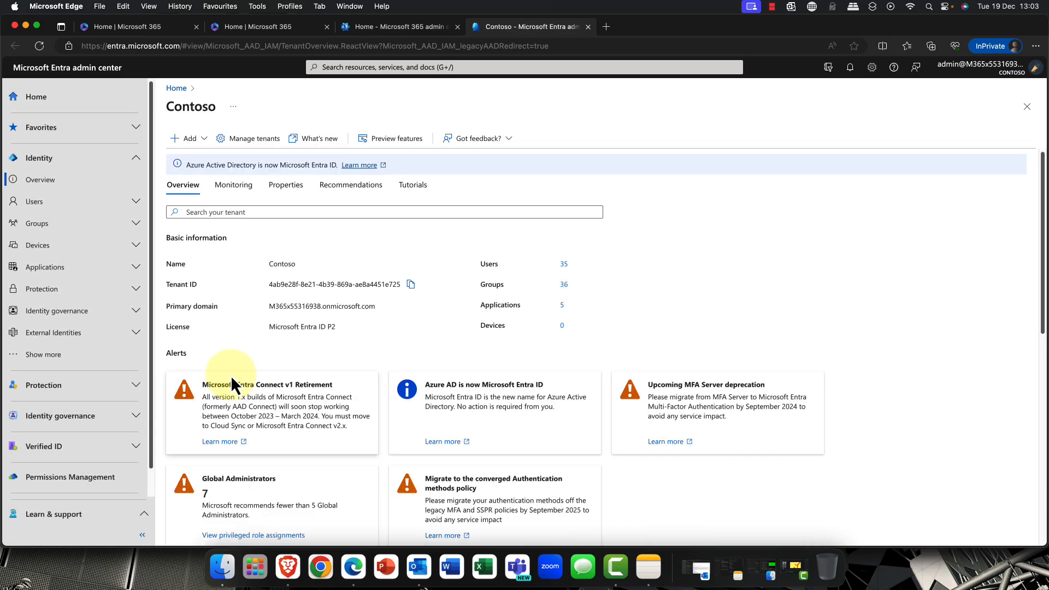
pyautogui.scroll(-1, 42, 334)
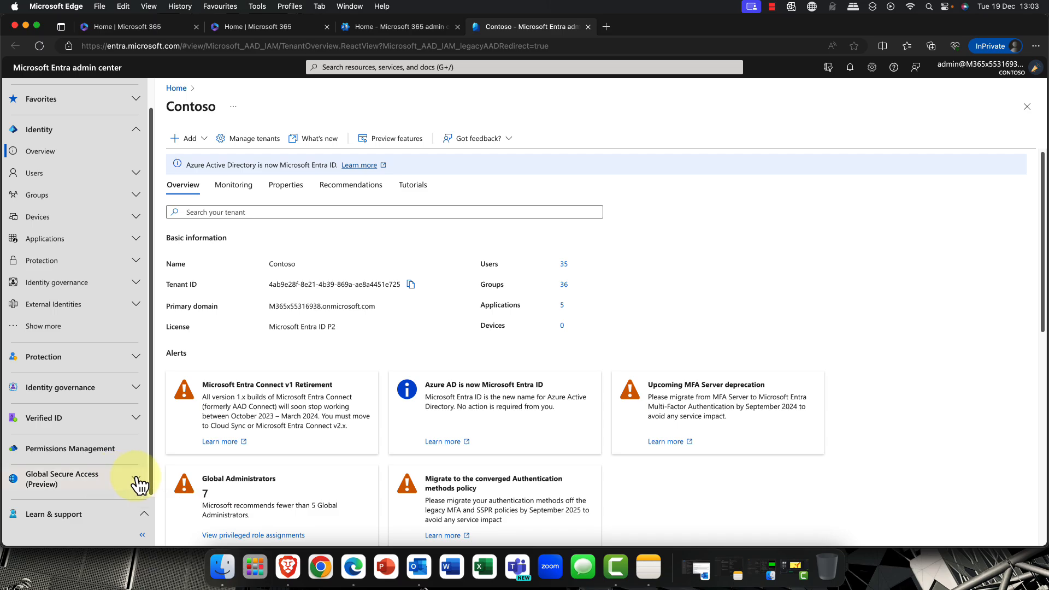
pyautogui.click(109, 470)
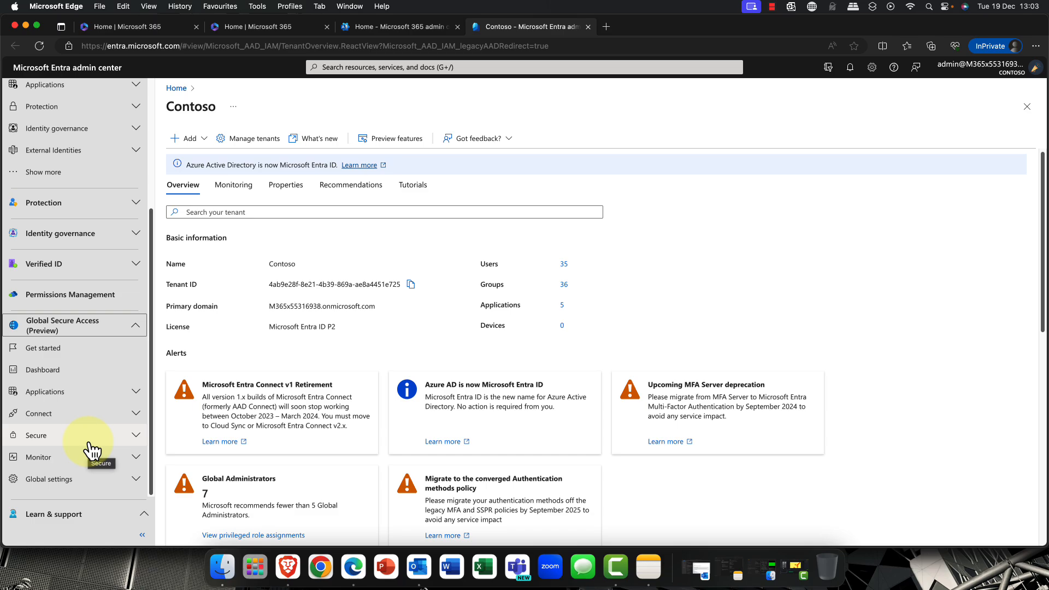
pyautogui.click(54, 349)
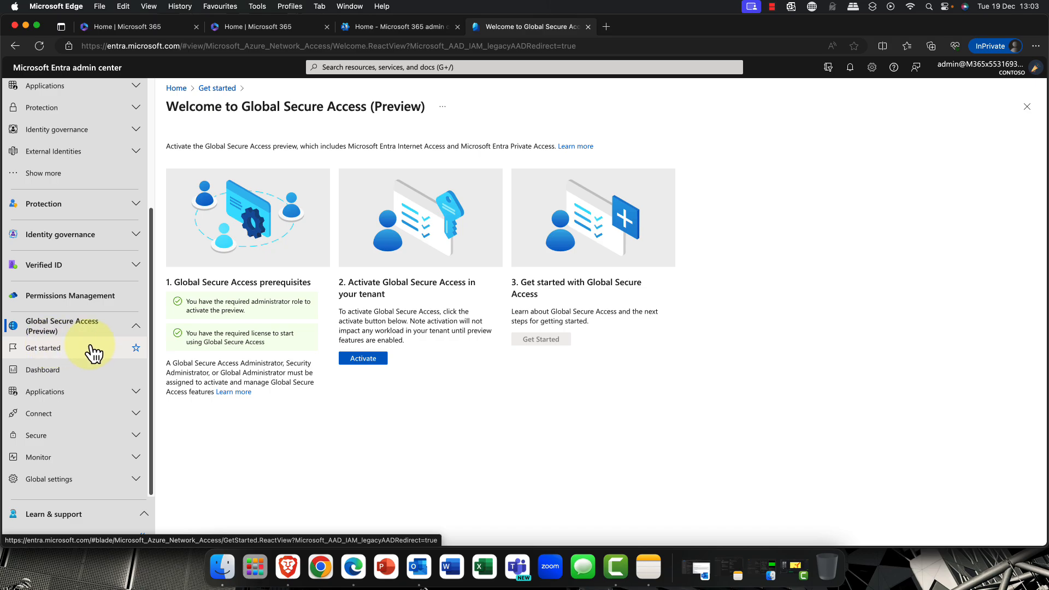
pyautogui.click(365, 359)
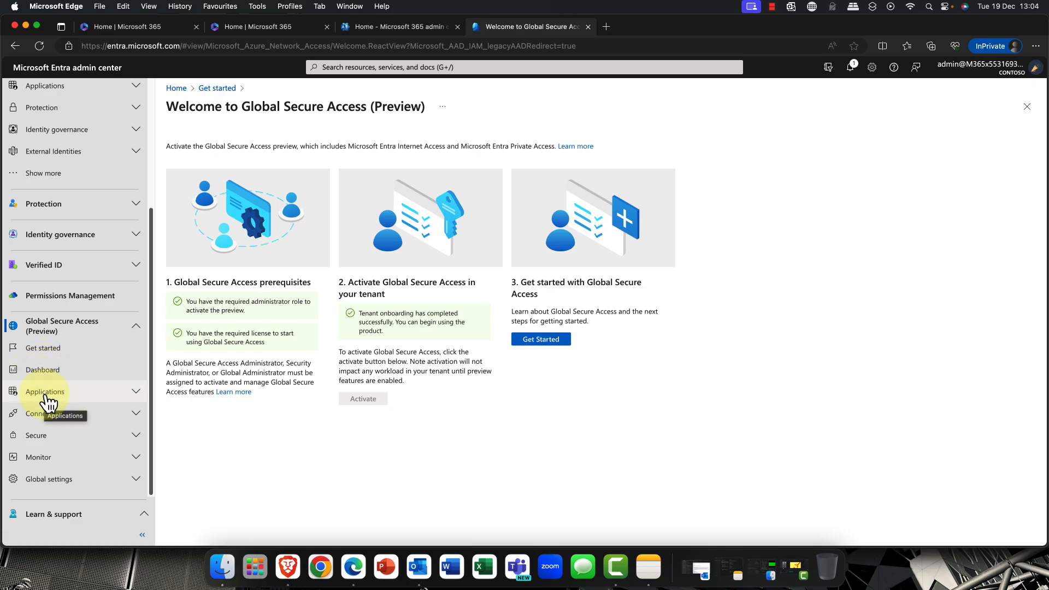
# Look over the Connect options and the Quick Access configuration, including its application segment form, without adding a segment.
pyautogui.click(58, 419)
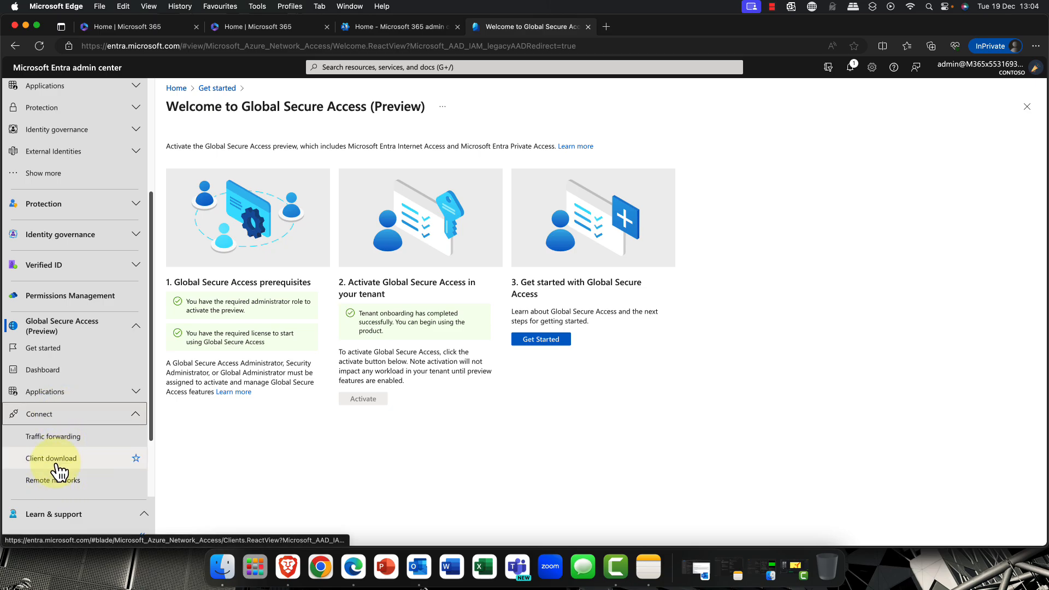
pyautogui.click(138, 416)
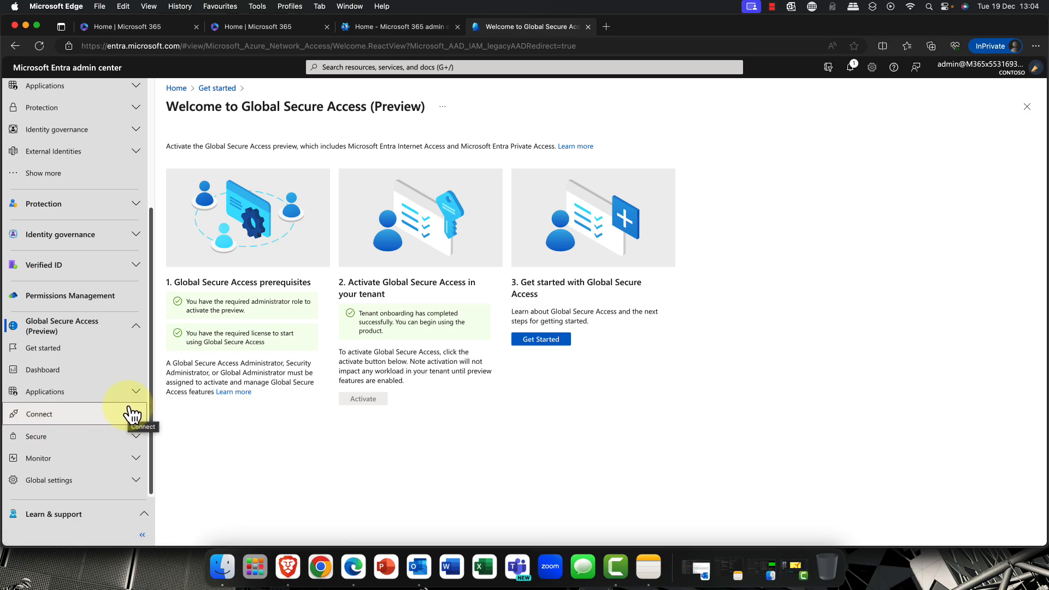
pyautogui.click(133, 397)
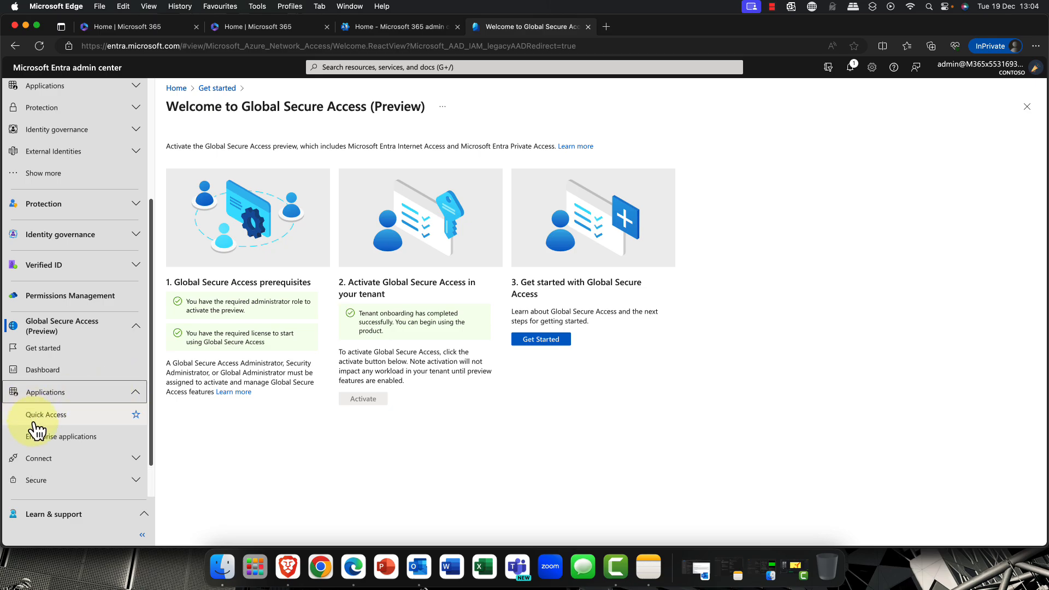
pyautogui.click(36, 415)
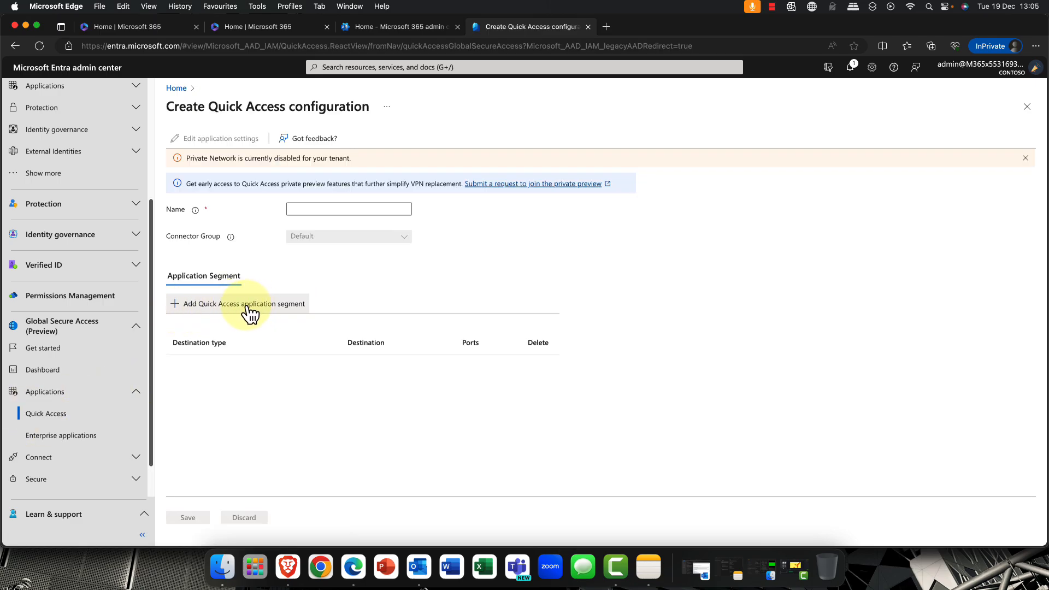
pyautogui.click(241, 316)
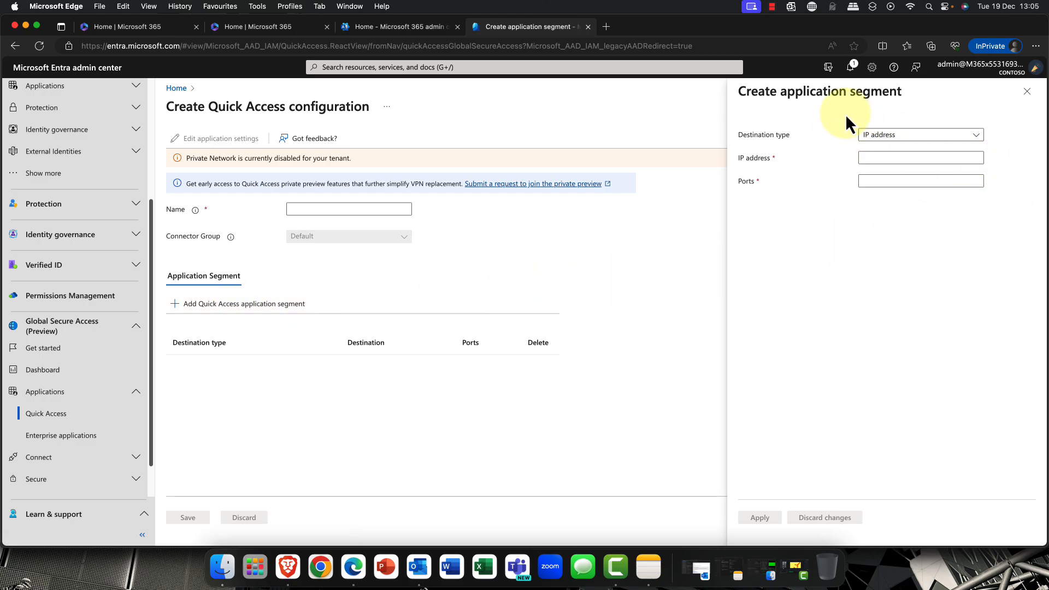
pyautogui.click(1026, 92)
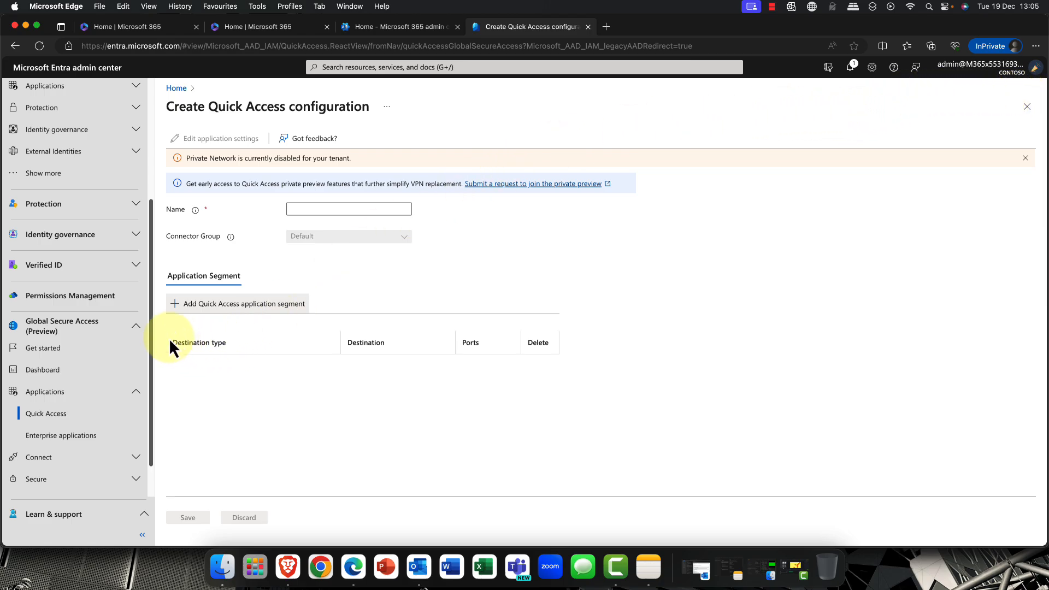
# Under Global Secure Access, show the Connect options and view the Client download page.
pyautogui.click(136, 331)
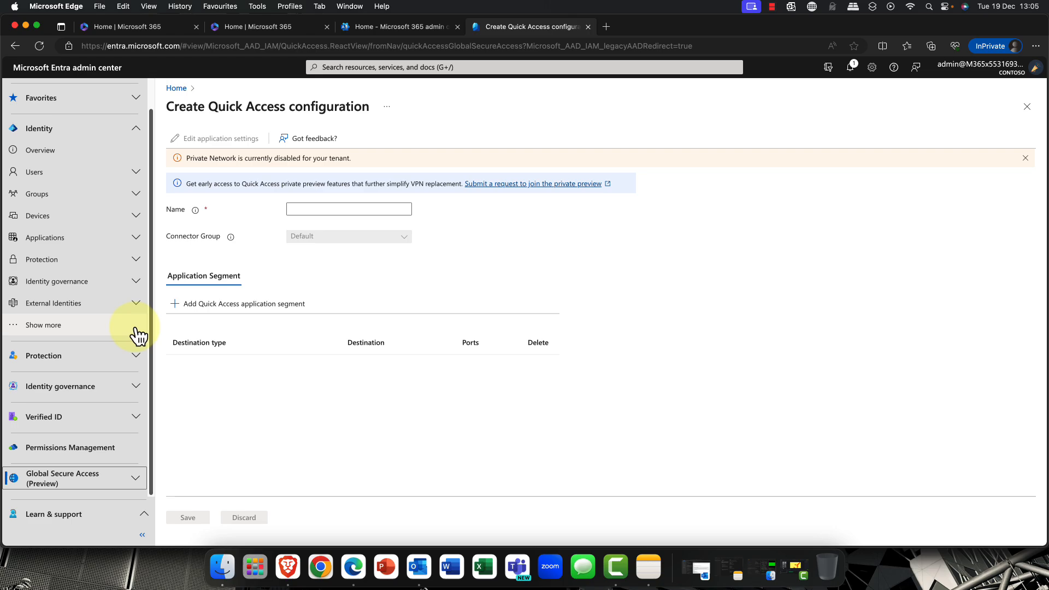
pyautogui.click(129, 480)
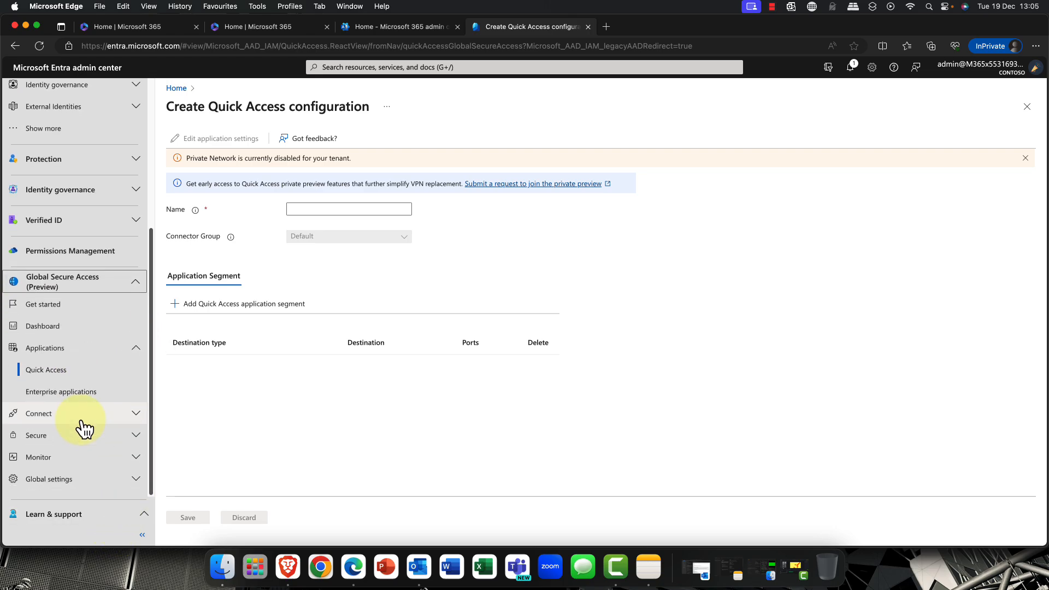
pyautogui.click(137, 415)
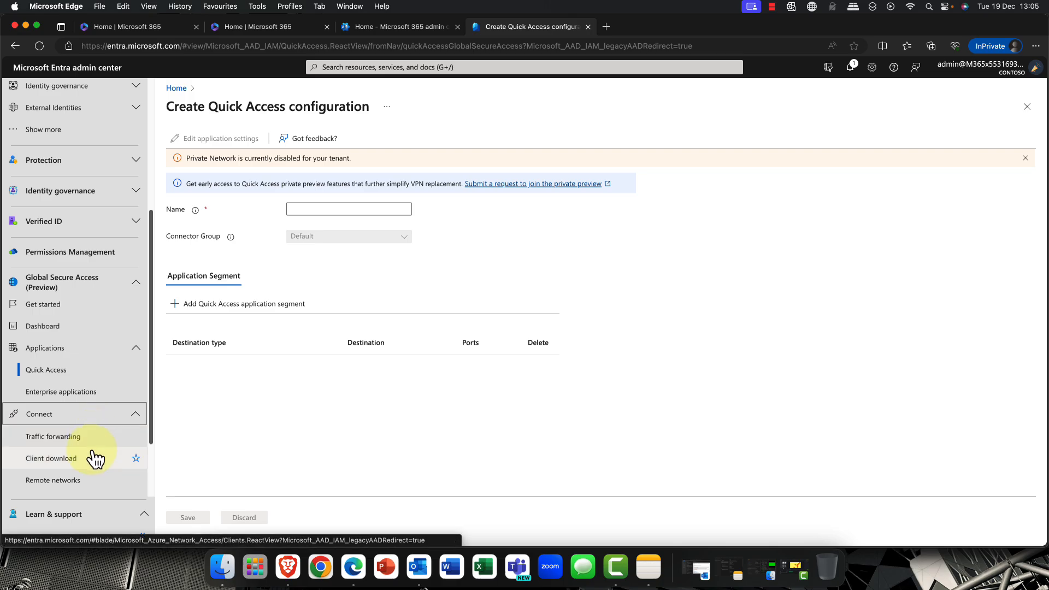
pyautogui.click(53, 460)
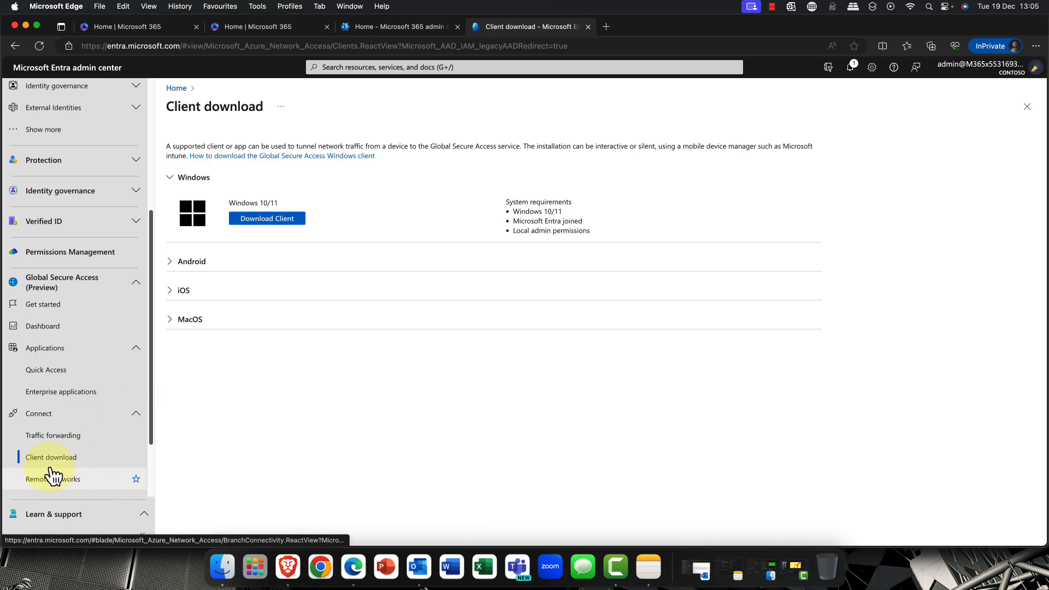
pyautogui.click(138, 416)
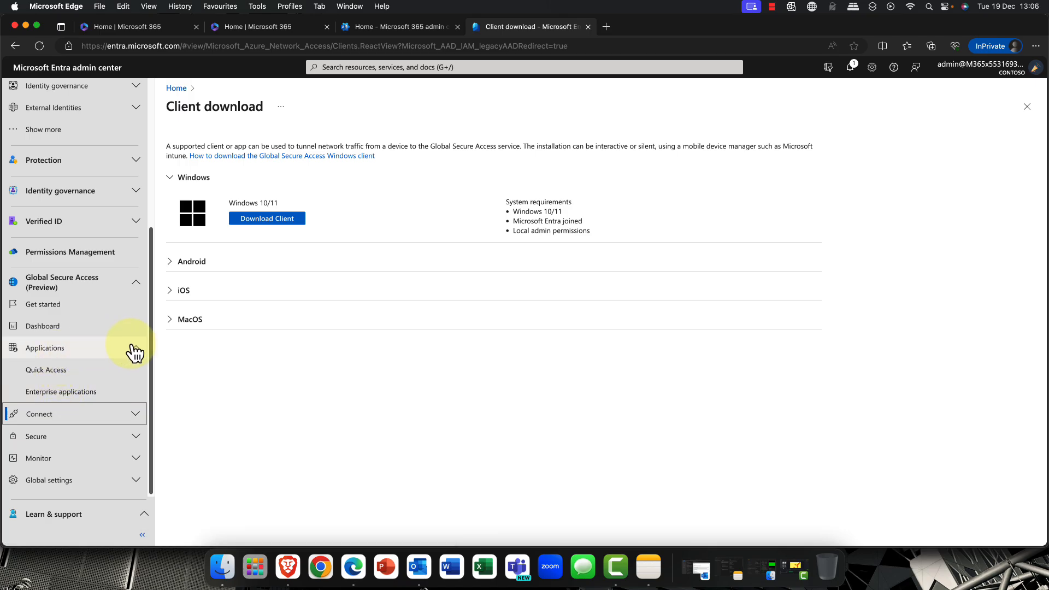
# View the Global Secure Access dashboard and the adaptive access settings under Session management.
pyautogui.click(69, 327)
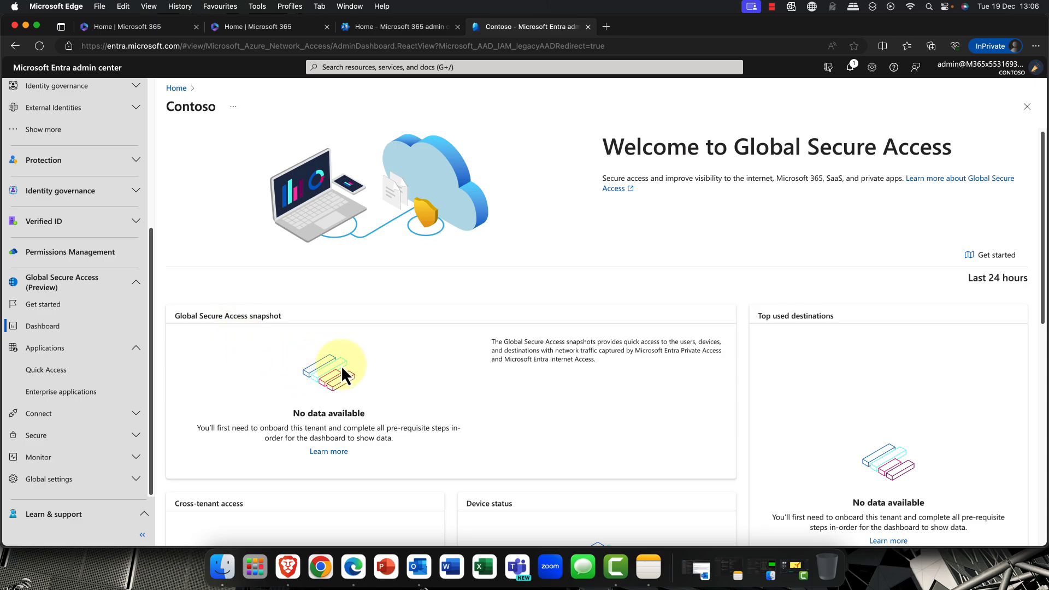
pyautogui.scroll(-3, 344, 372)
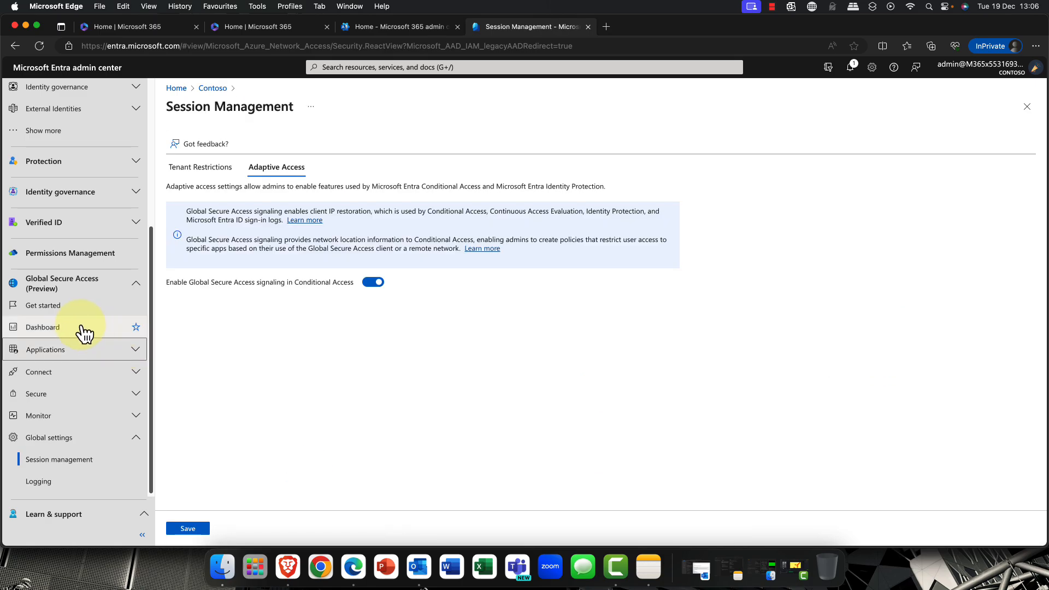
pyautogui.click(70, 326)
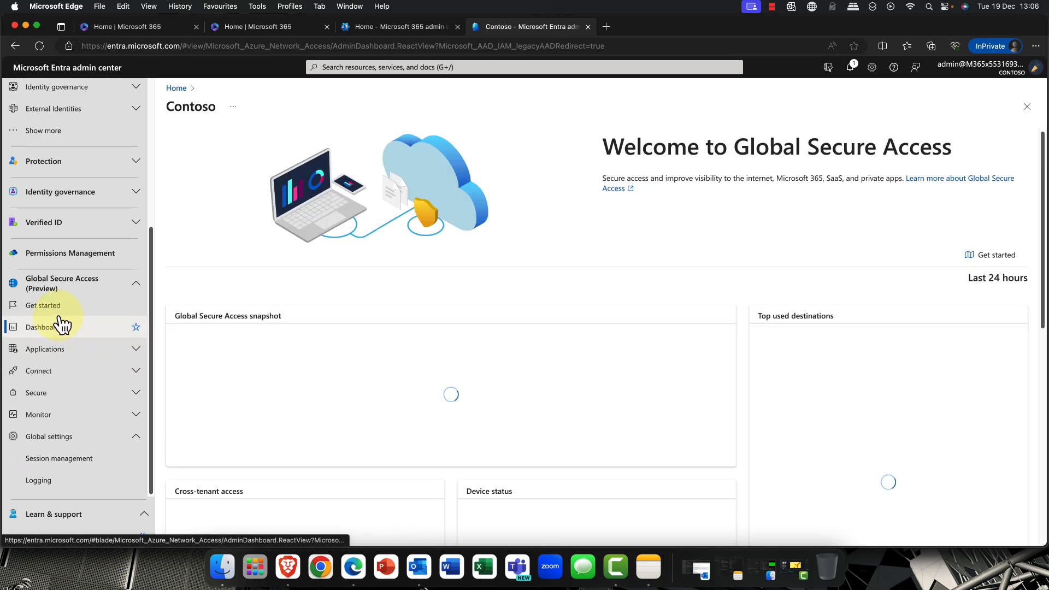
# From the Get started page, open the Microsoft Entra Internet Access guide and read through its setup scenarios.
pyautogui.click(71, 313)
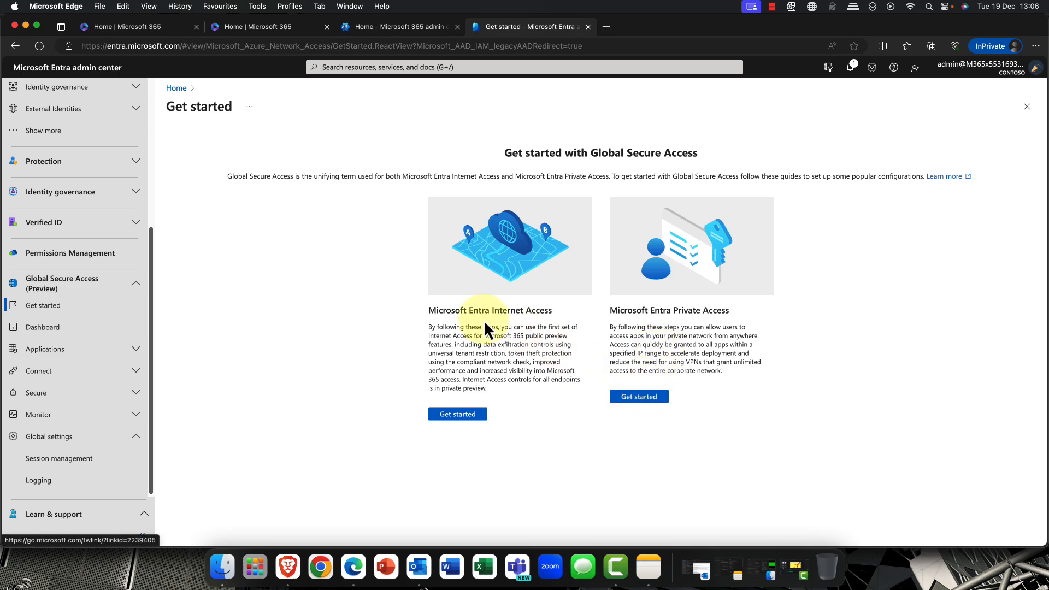
pyautogui.click(454, 414)
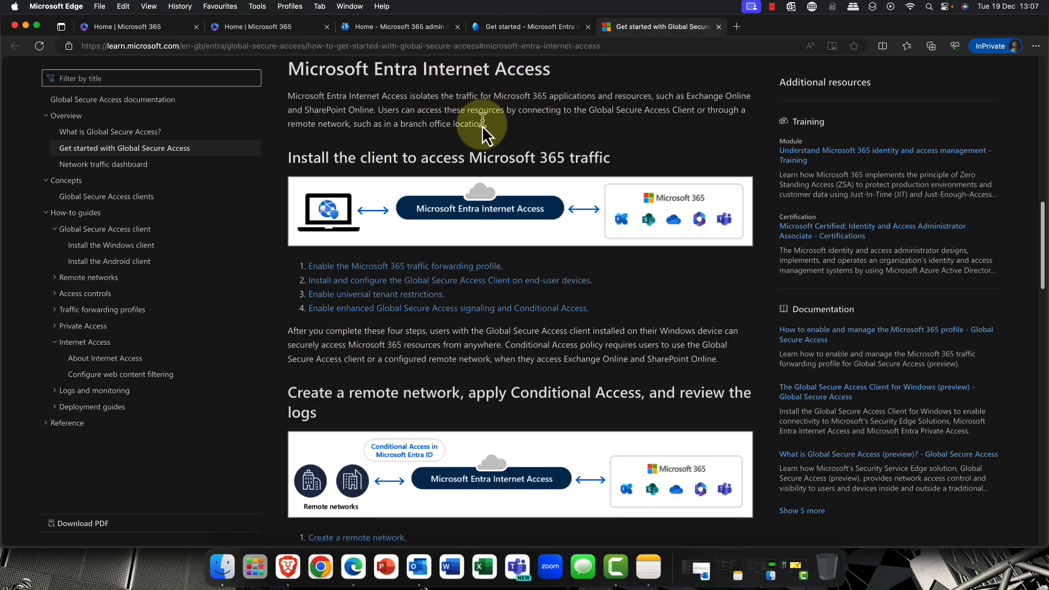
pyautogui.scroll(-5, 466, 156)
pyautogui.scroll(-10, 466, 156)
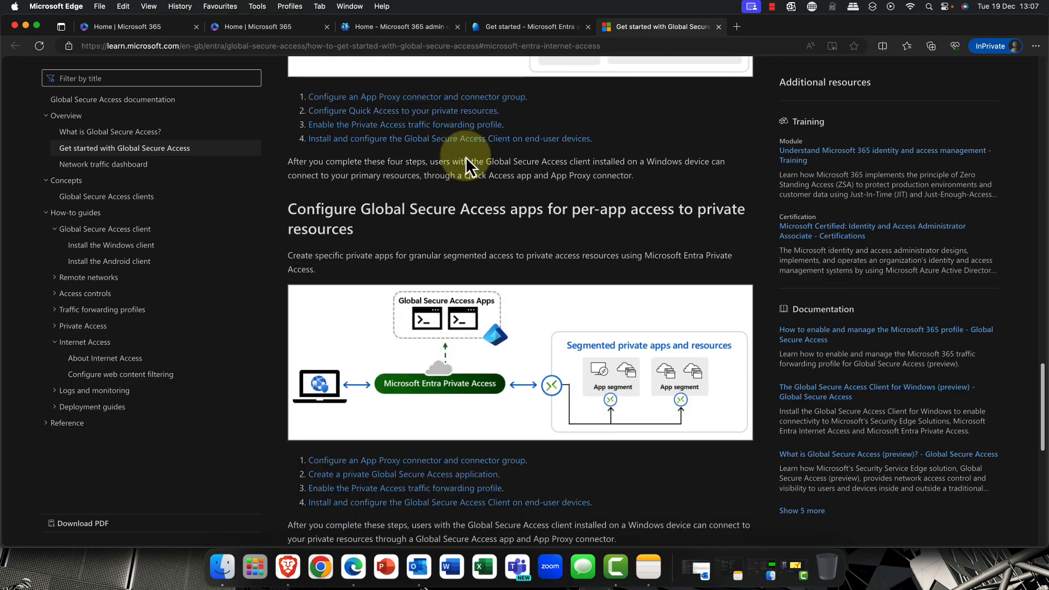
# Review the guide's Microsoft 365 traffic and remote network scenarios, and close the documentation page.
pyautogui.scroll(12, 464, 158)
pyautogui.scroll(3, 464, 158)
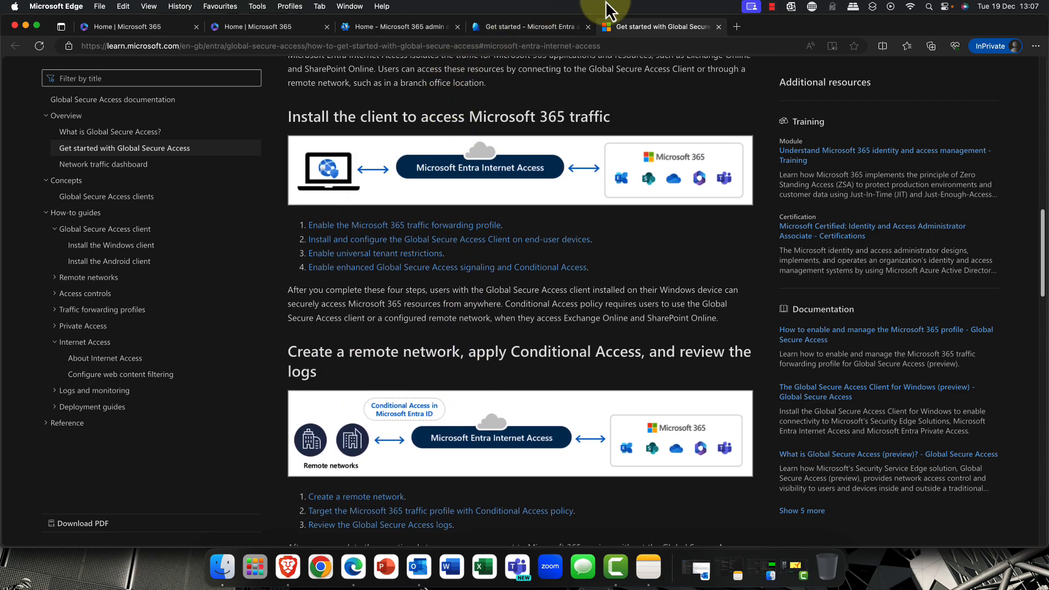
pyautogui.click(719, 27)
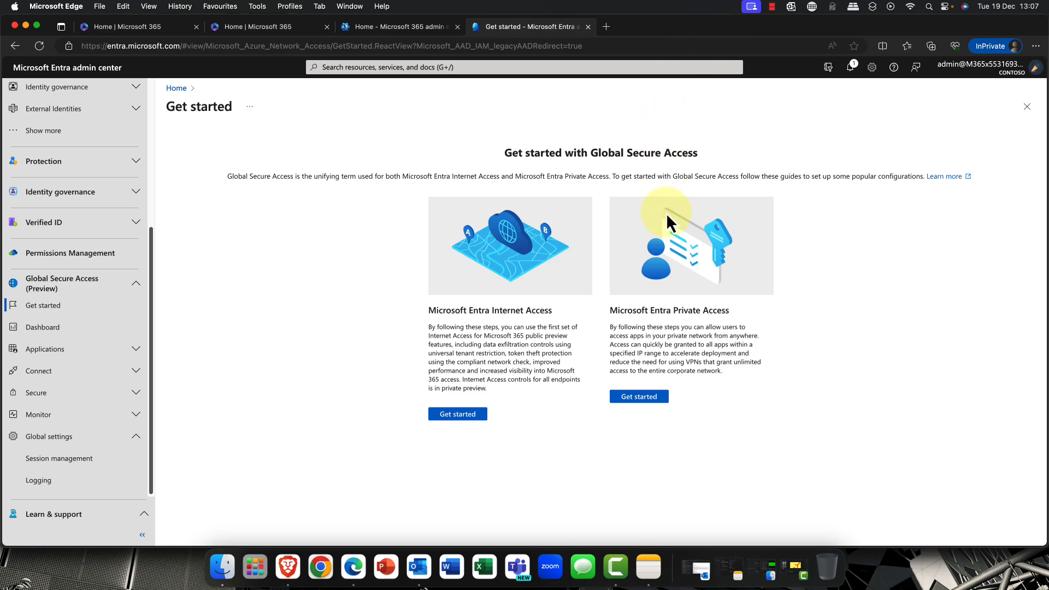
# Under Global Secure Access, show the Secure options for security profiles and web content filtering policies.
pyautogui.click(38, 397)
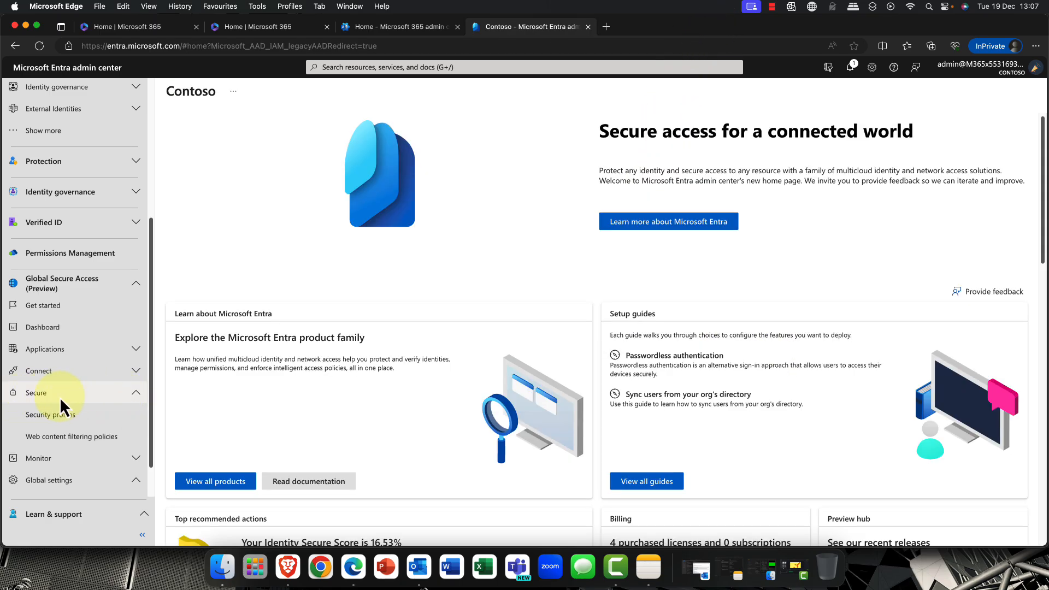
pyautogui.click(125, 394)
pyautogui.click(120, 393)
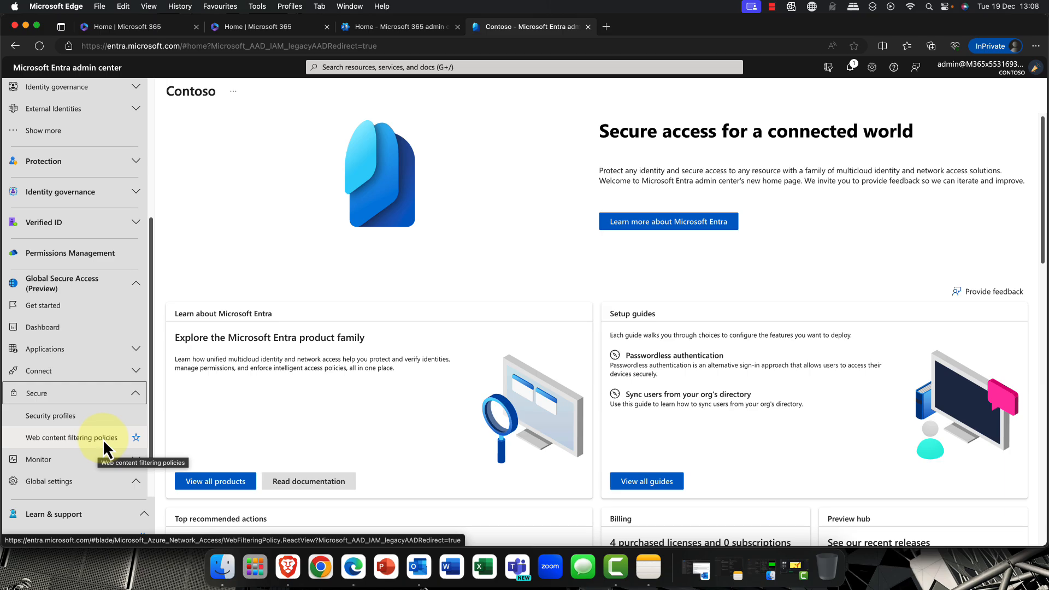
pyautogui.click(136, 391)
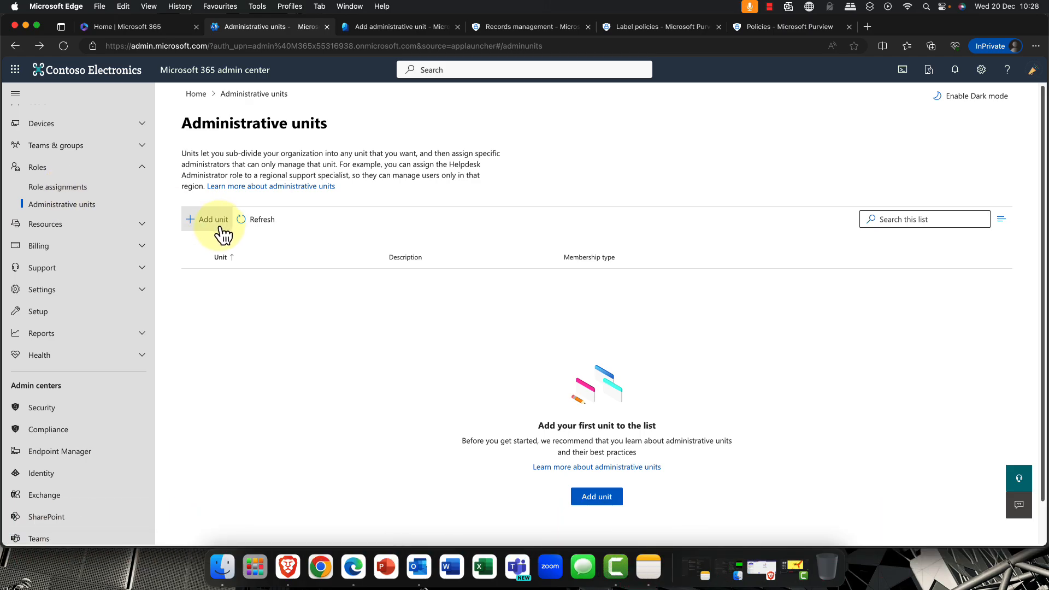
# Compare the Add administrative unit forms in Microsoft Entra and the Microsoft 365 admin center without creating a unit.
pyautogui.click(402, 28)
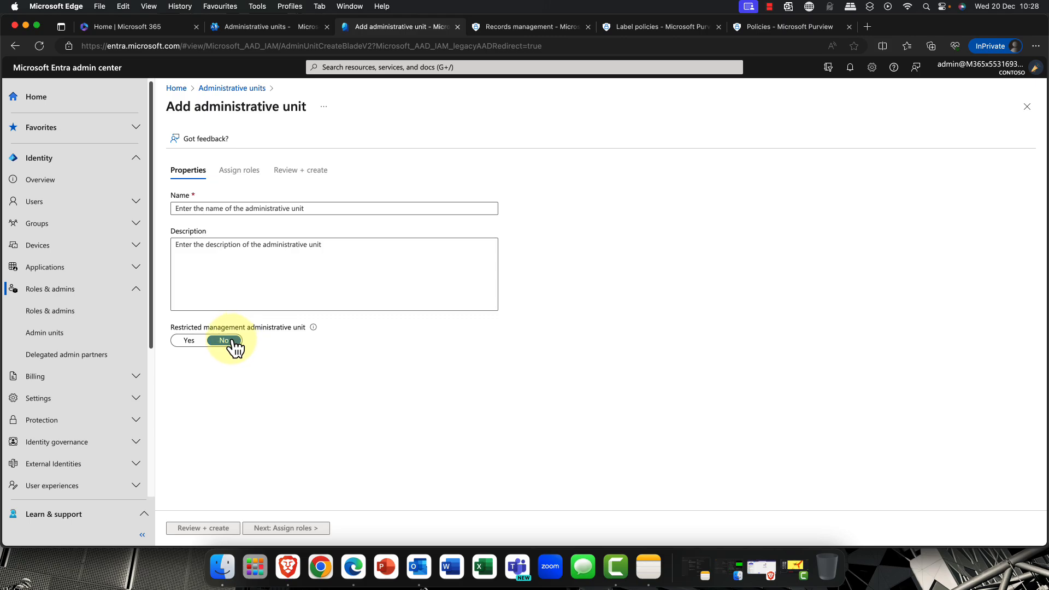
pyautogui.click(300, 27)
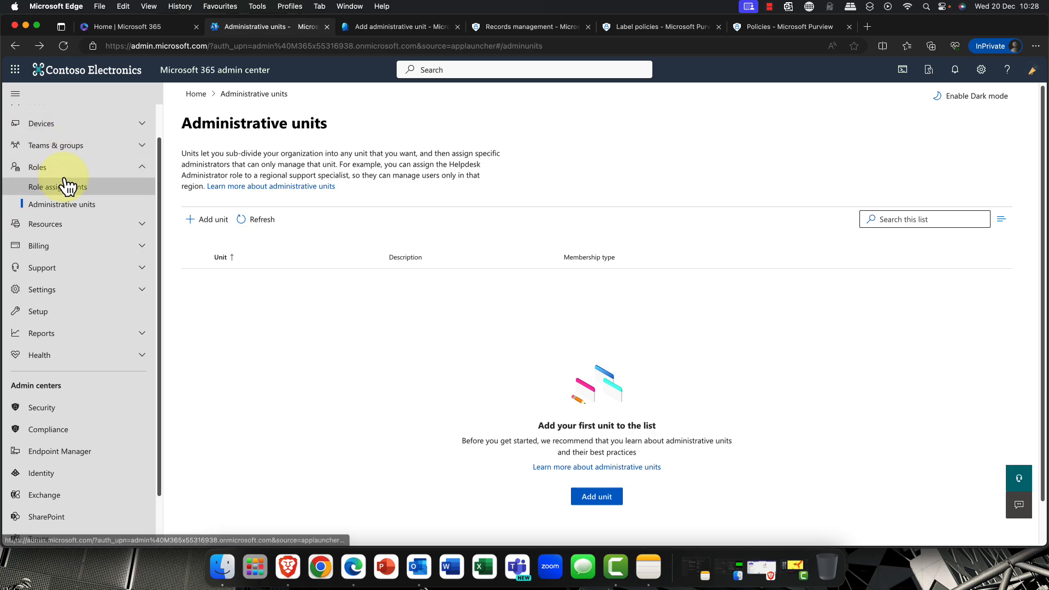
pyautogui.click(214, 221)
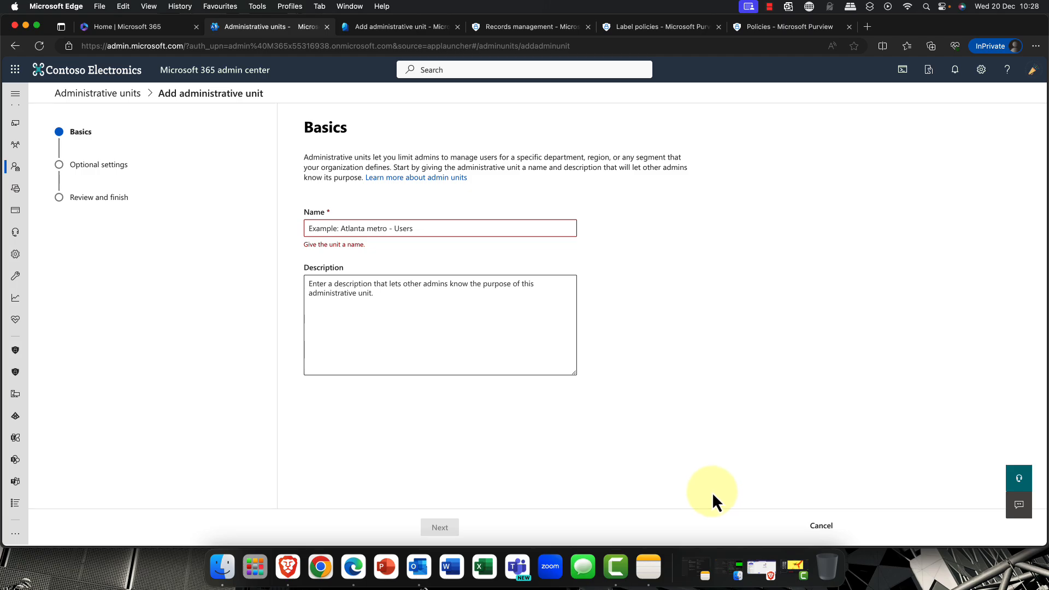
pyautogui.click(807, 524)
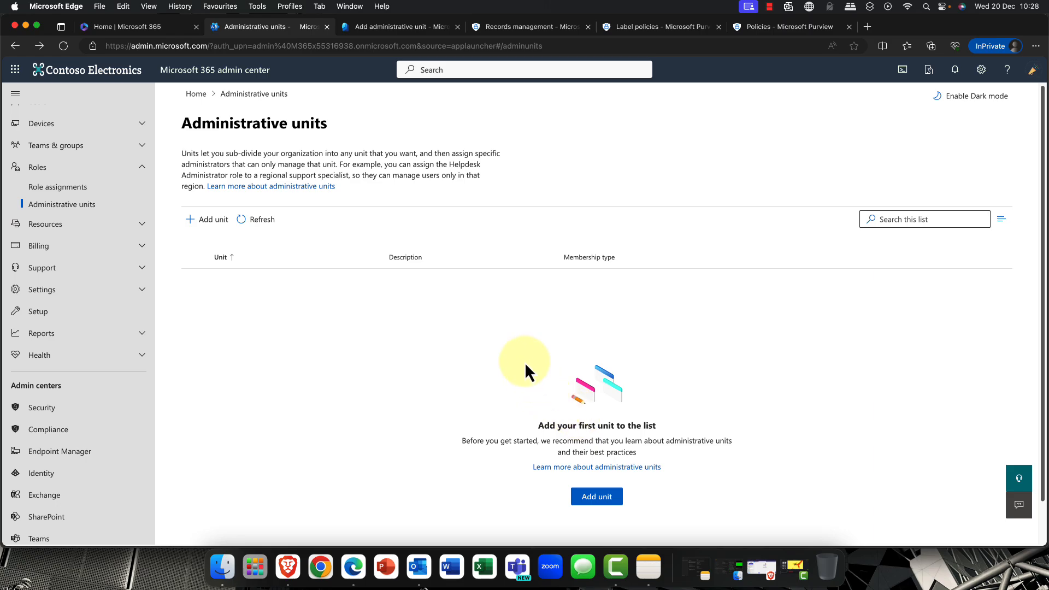
# Review Microsoft Purview's policies for records management, sensitivity labels and data loss prevention, including the Confidential-Finance Policy details.
pyautogui.click(507, 29)
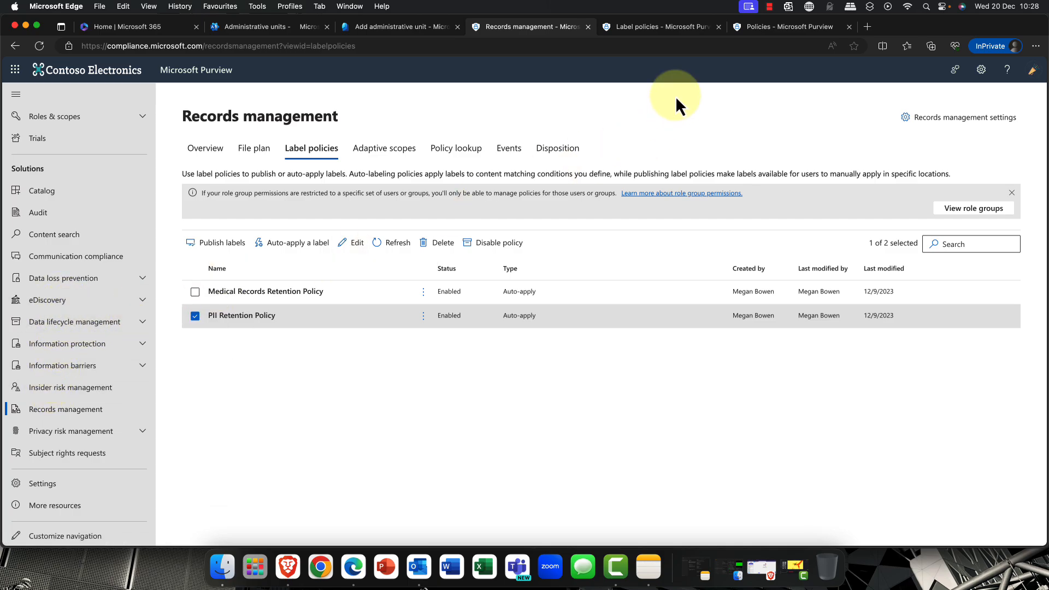
pyautogui.click(647, 27)
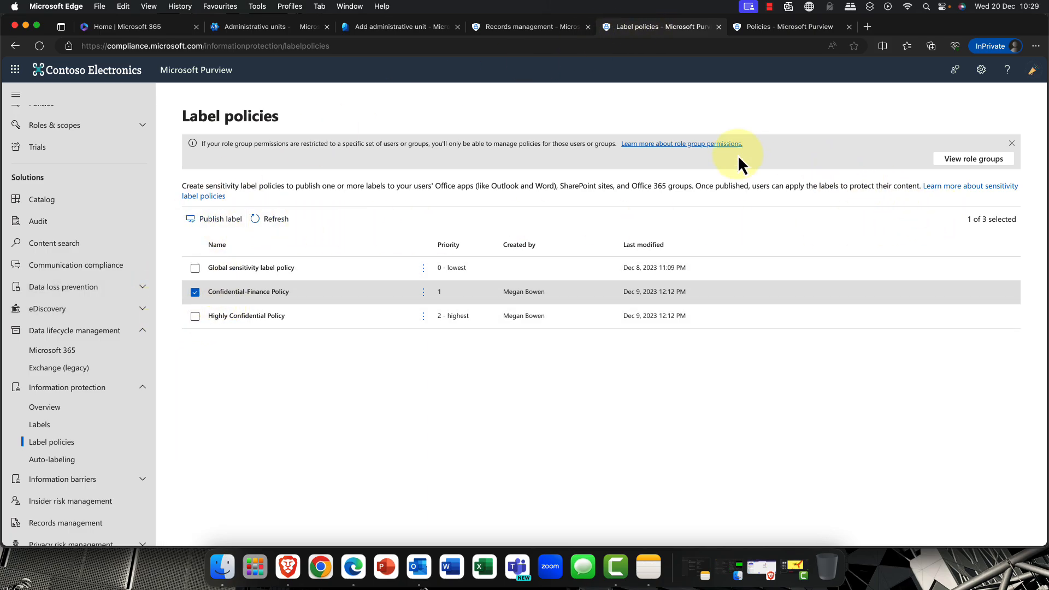
pyautogui.click(245, 291)
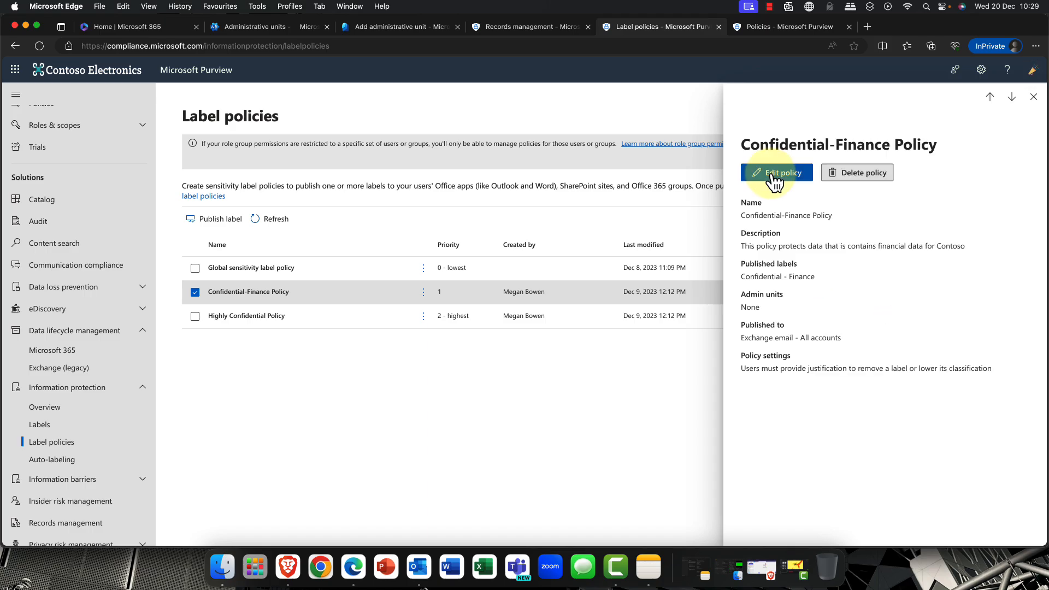
pyautogui.click(1033, 97)
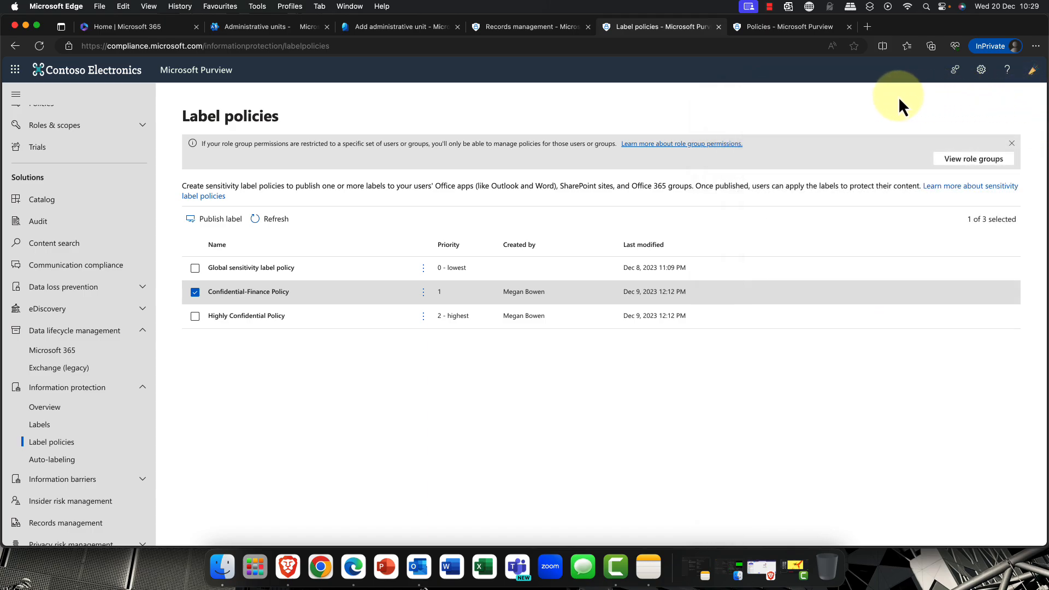
pyautogui.click(765, 28)
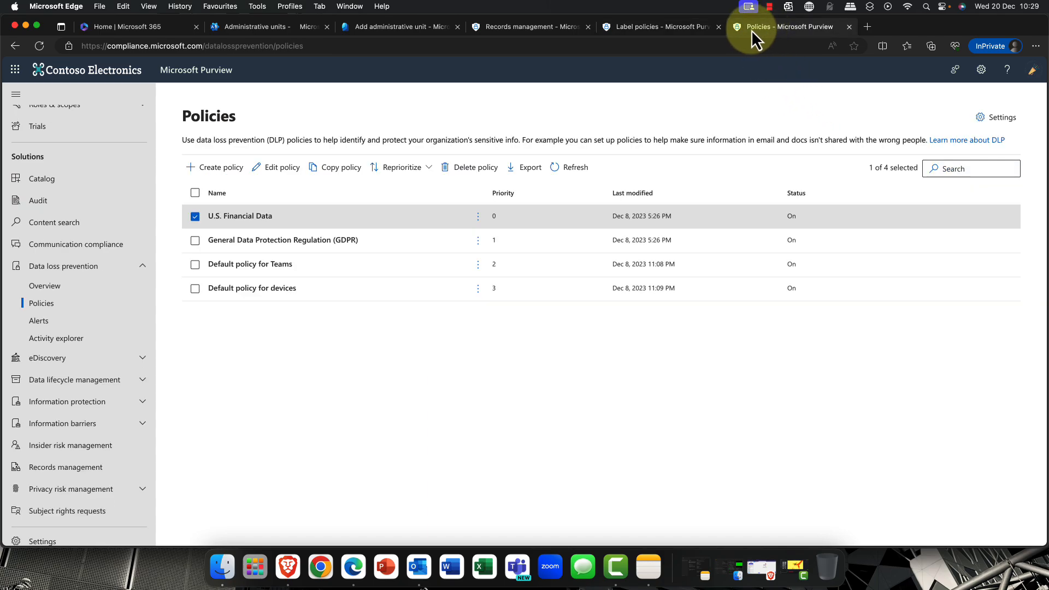
pyautogui.click(216, 217)
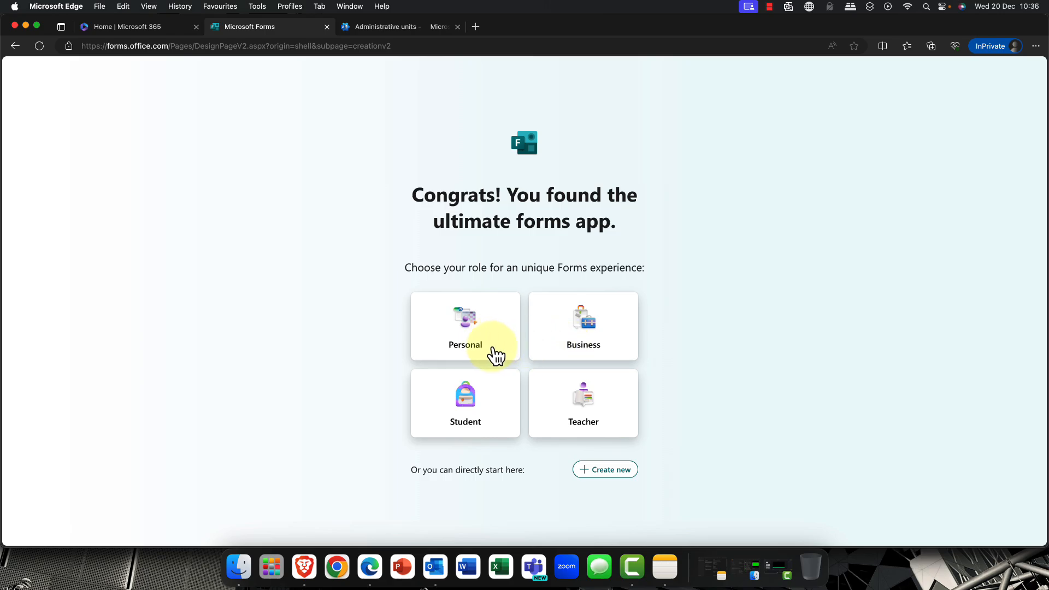
# From the Microsoft Forms start page, switch to Forms in the Brave browser and look through the recent forms.
pyautogui.click(607, 473)
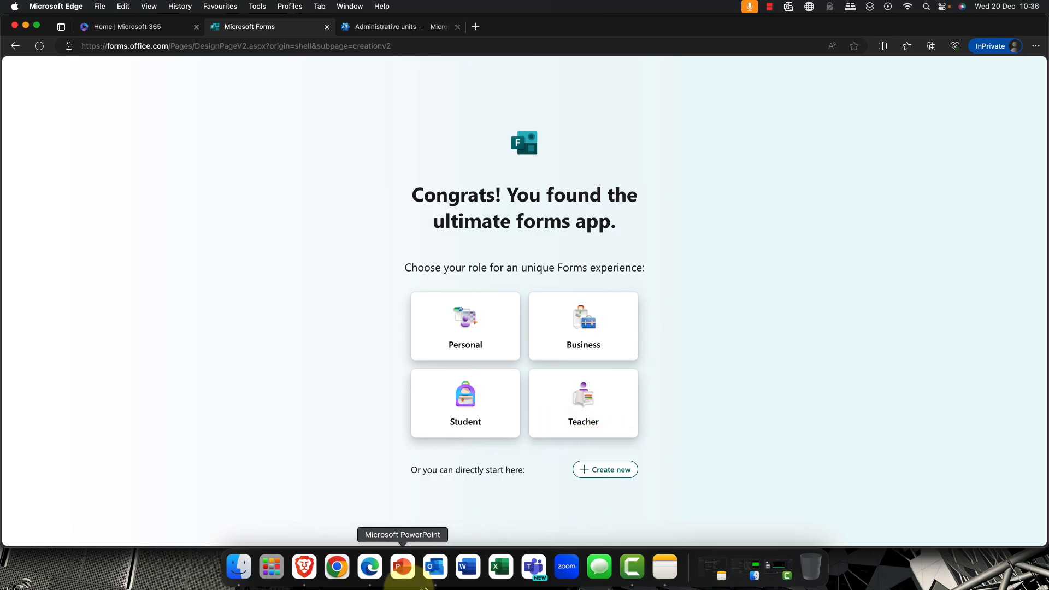
pyautogui.click(304, 566)
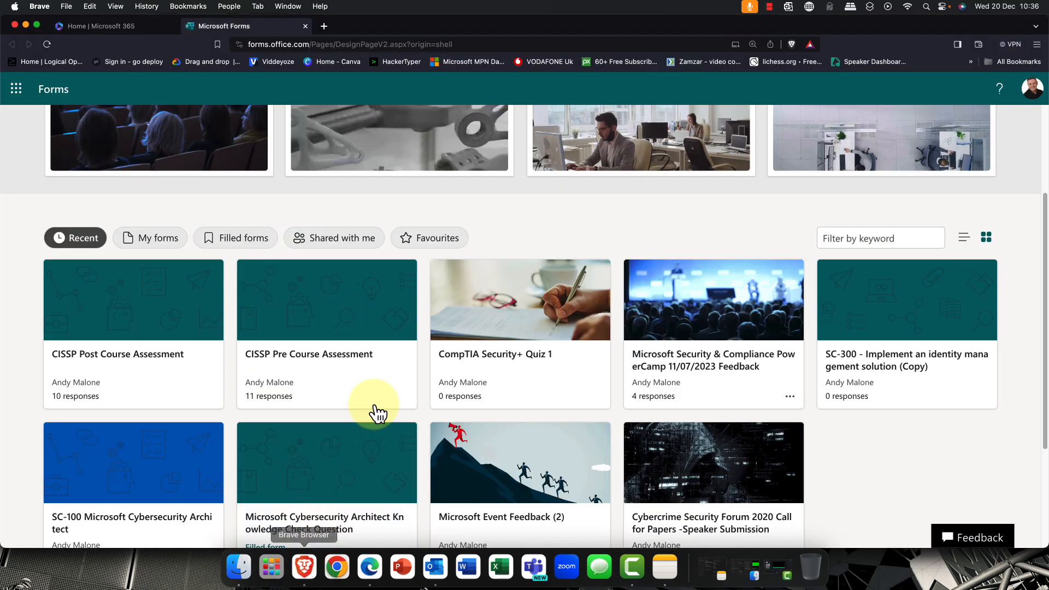
pyautogui.scroll(5, 391, 402)
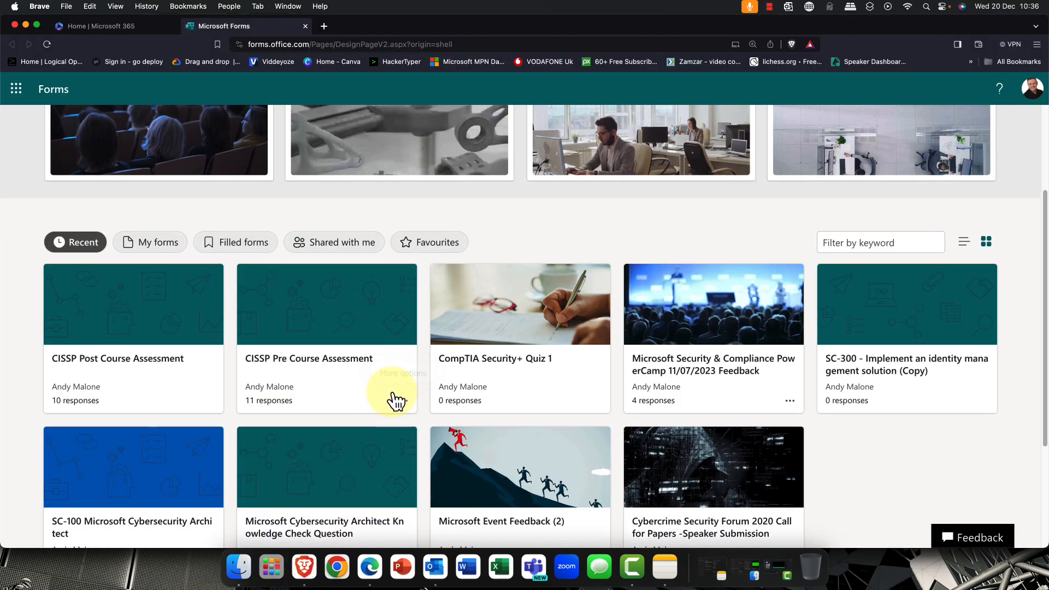
pyautogui.scroll(-5, 393, 401)
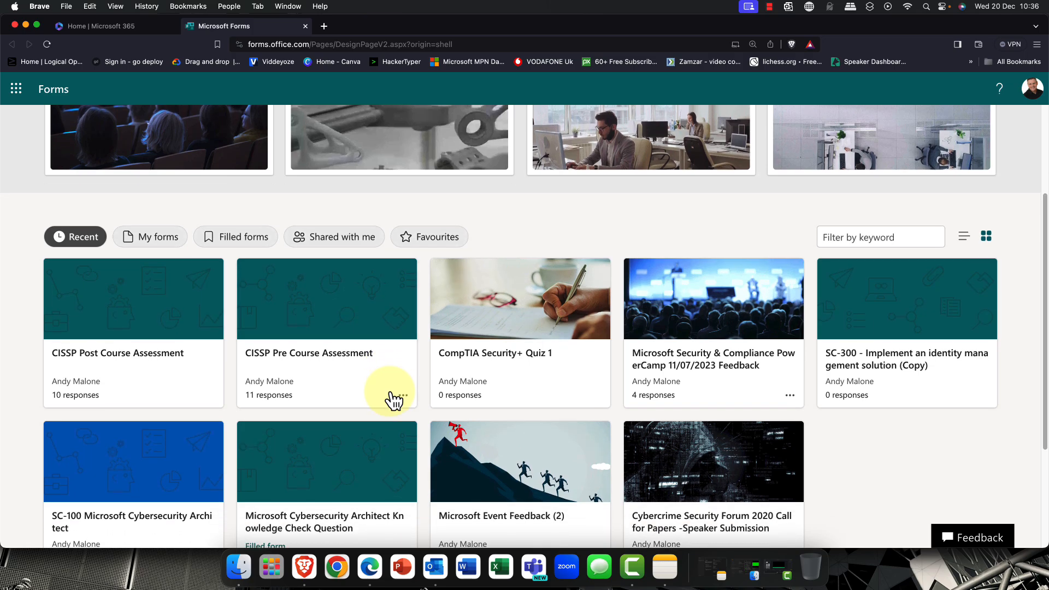
pyautogui.scroll(-2, 393, 402)
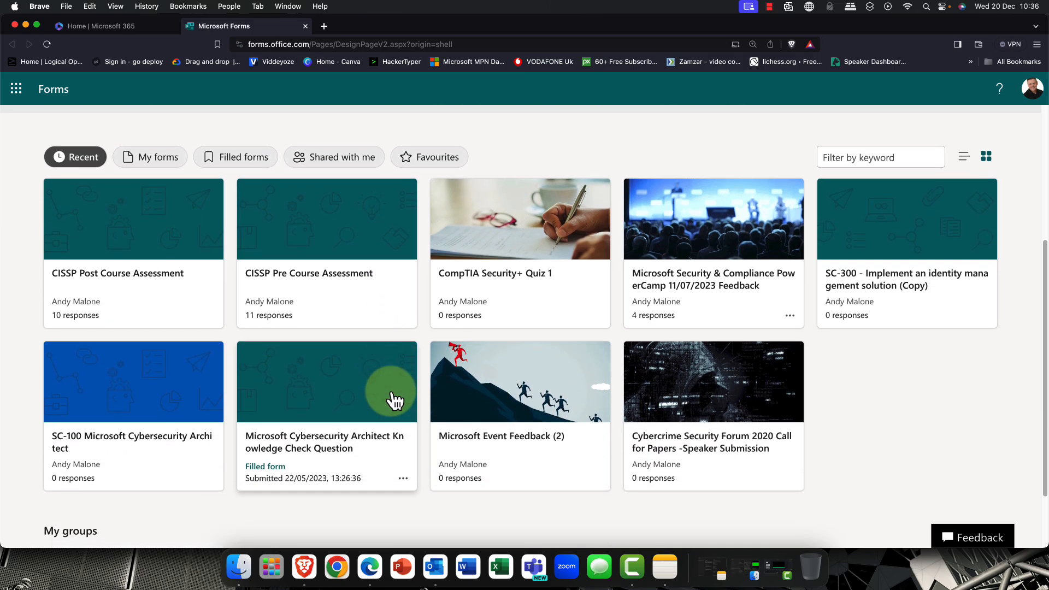
pyautogui.scroll(8, 110, 300)
pyautogui.scroll(-4, 110, 304)
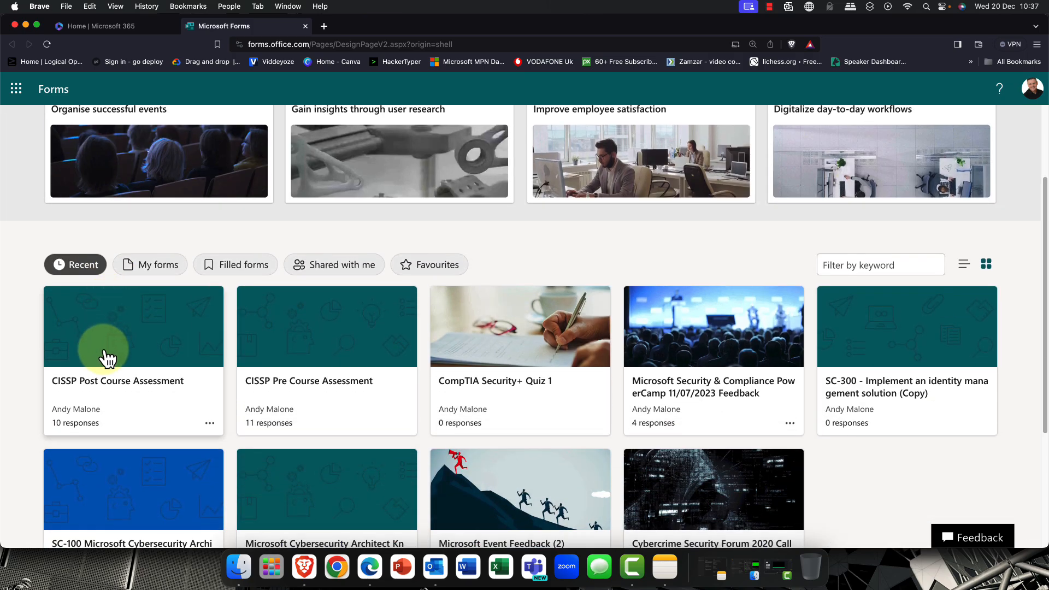
# Open the CISSP Post Course Assessment form and look through its questions.
pyautogui.click(108, 358)
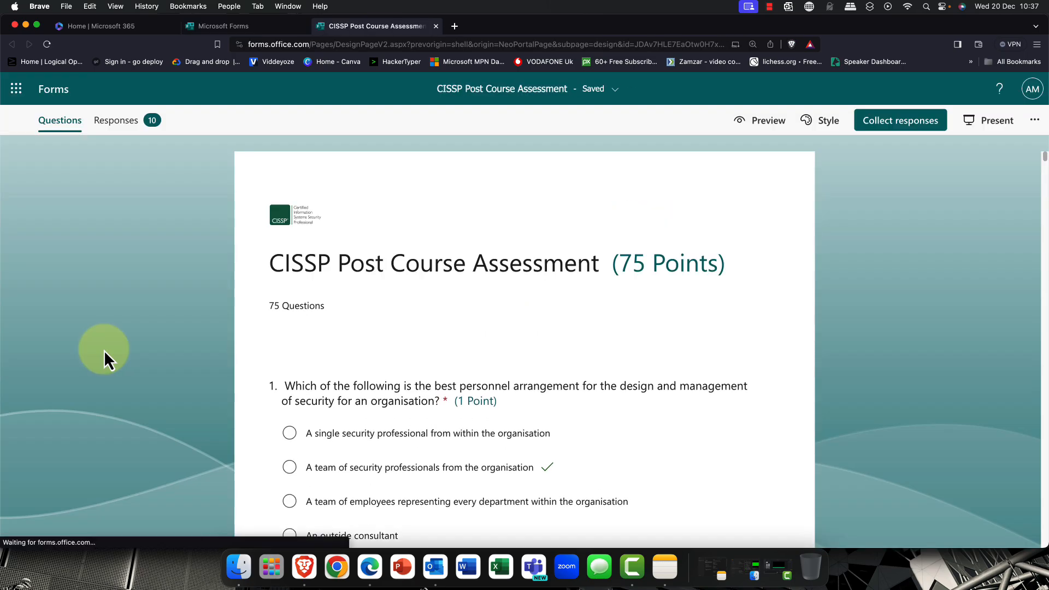
pyautogui.scroll(-5, 369, 374)
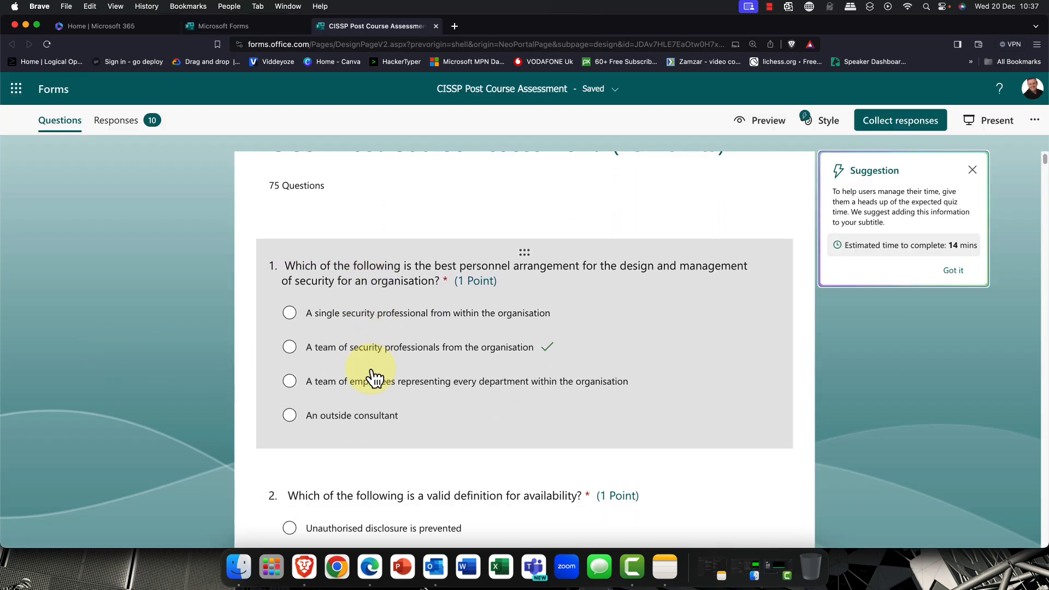
pyautogui.scroll(-10, 371, 377)
pyautogui.scroll(13, 372, 377)
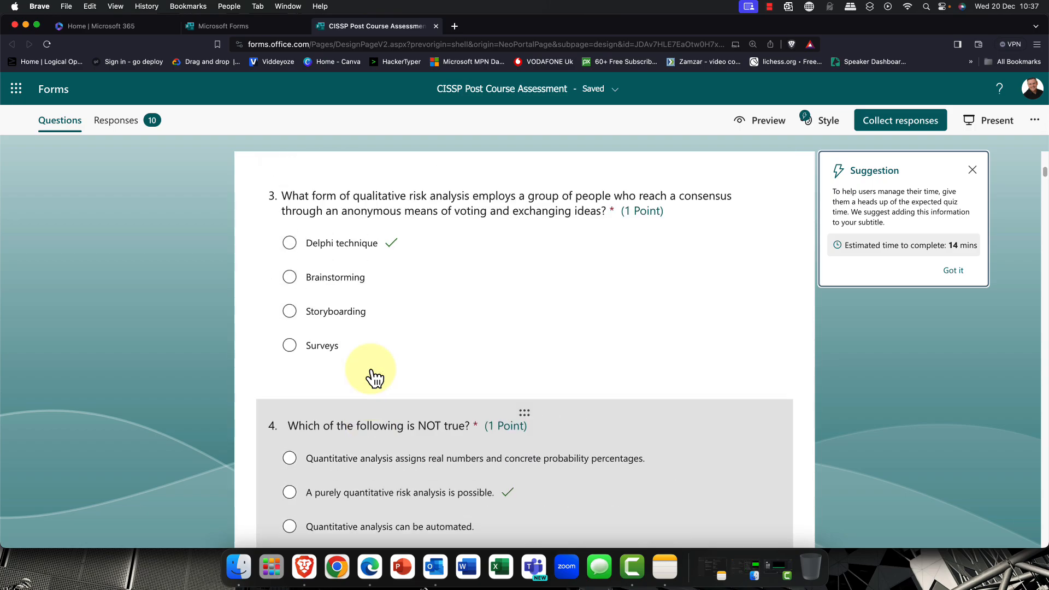
pyautogui.scroll(3, 373, 376)
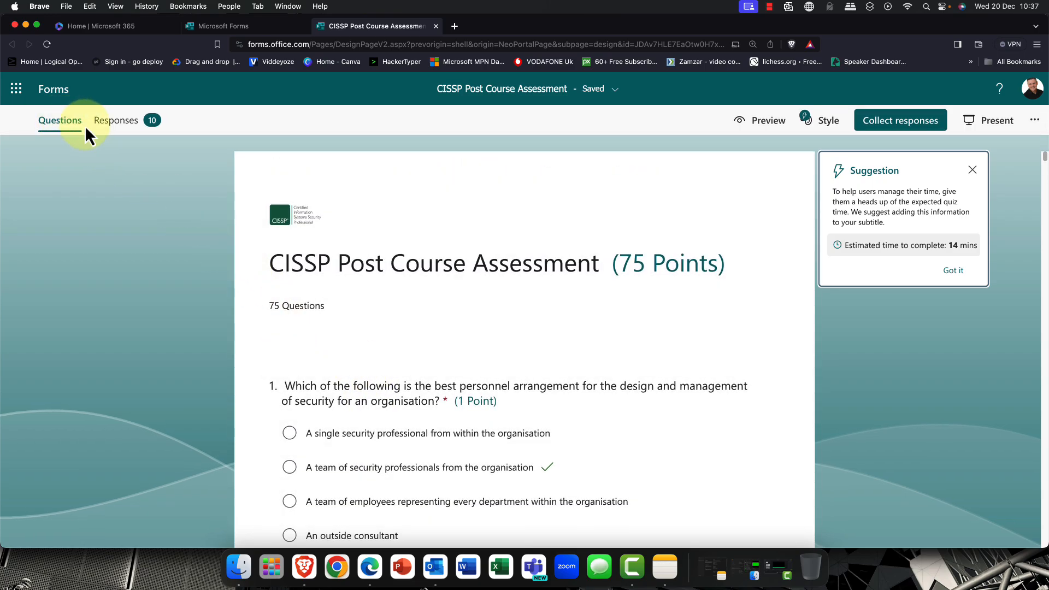
# View the assessment's response summary and the answer chart for its first question.
pyautogui.click(116, 120)
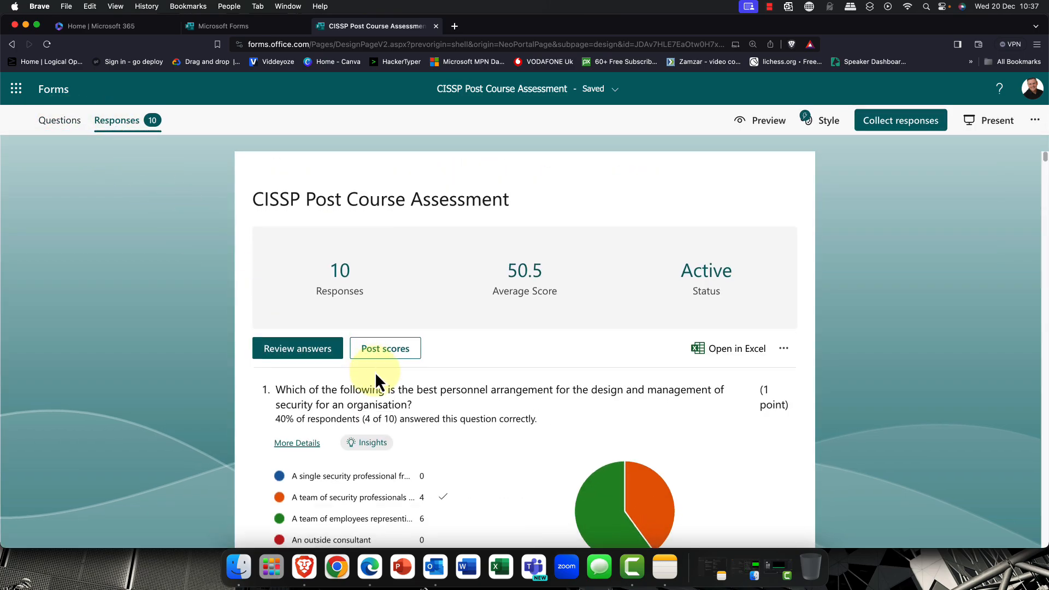
pyautogui.scroll(-1, 404, 407)
pyautogui.scroll(-2, 404, 407)
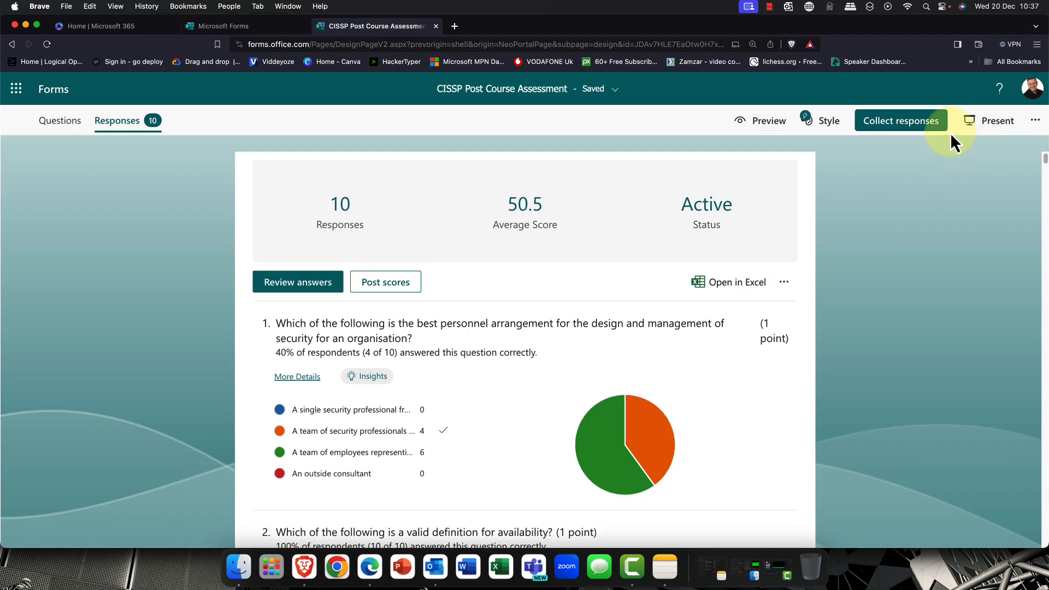
# Present the assessment's responses, show the first question's results as a bar chart, and close the presentation.
pyautogui.click(993, 126)
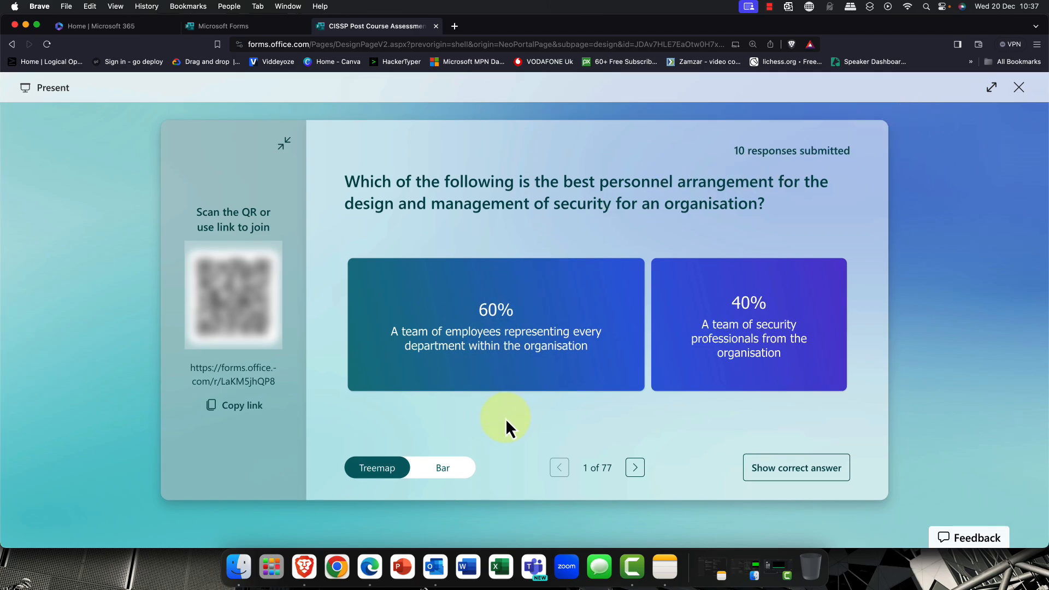
pyautogui.click(446, 471)
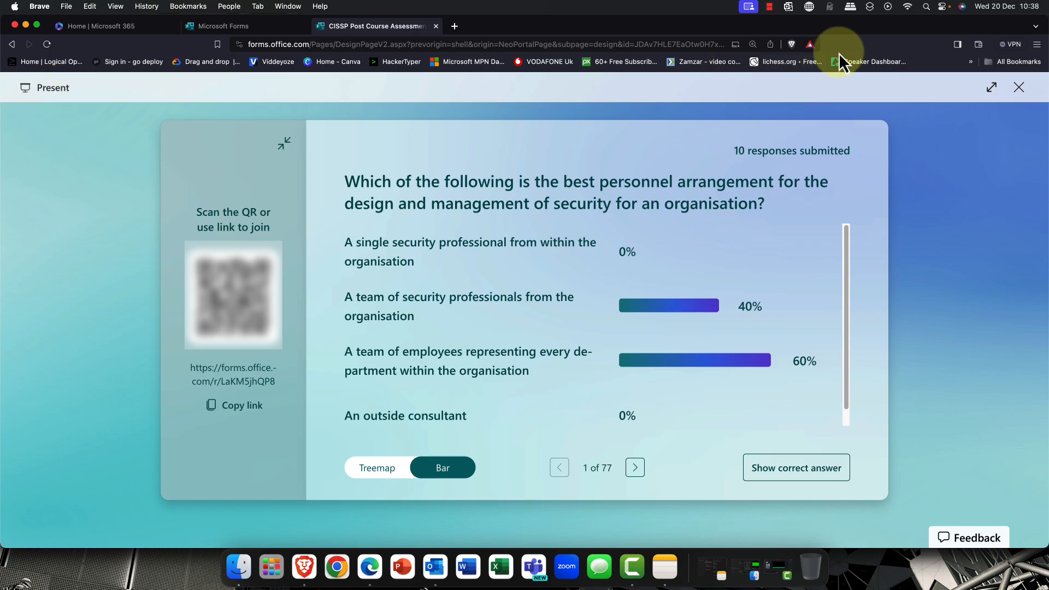
pyautogui.click(1018, 89)
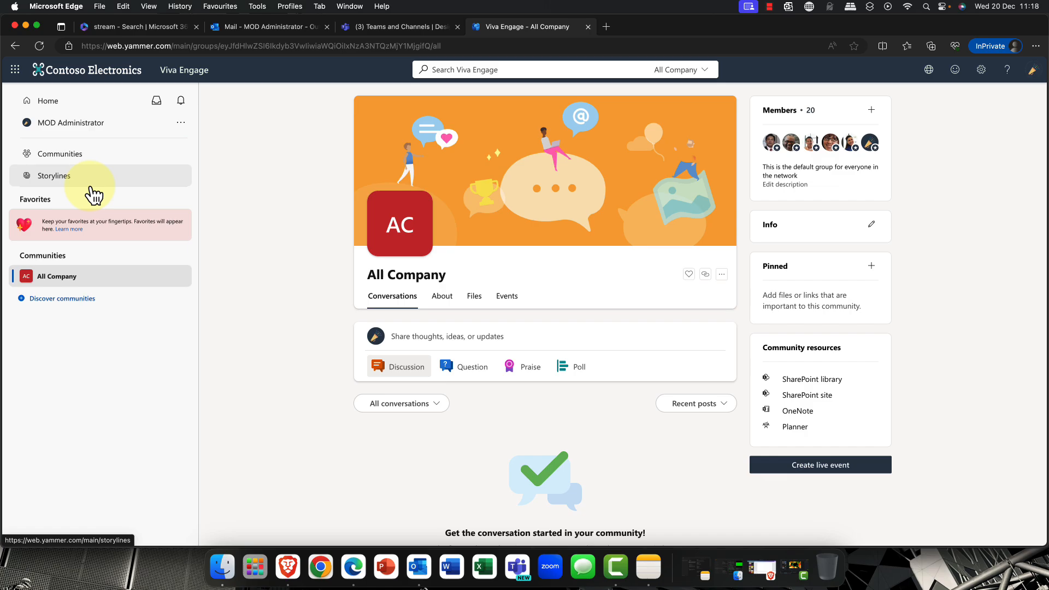
# In Viva Engage, look over the All Company community's About, Files, Events and Conversations sections.
pyautogui.click(443, 297)
pyautogui.click(476, 300)
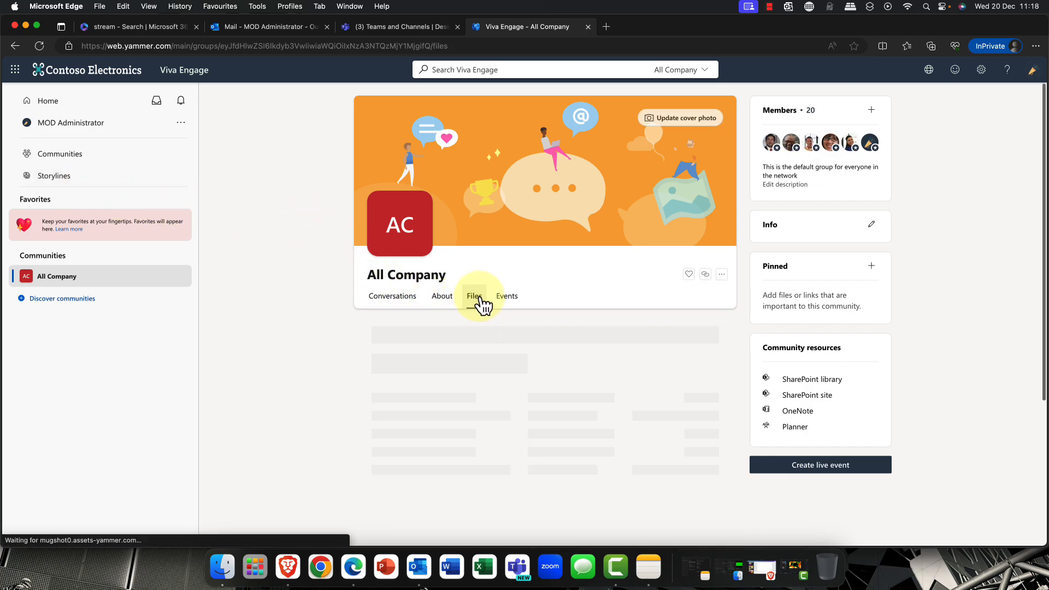
pyautogui.click(514, 302)
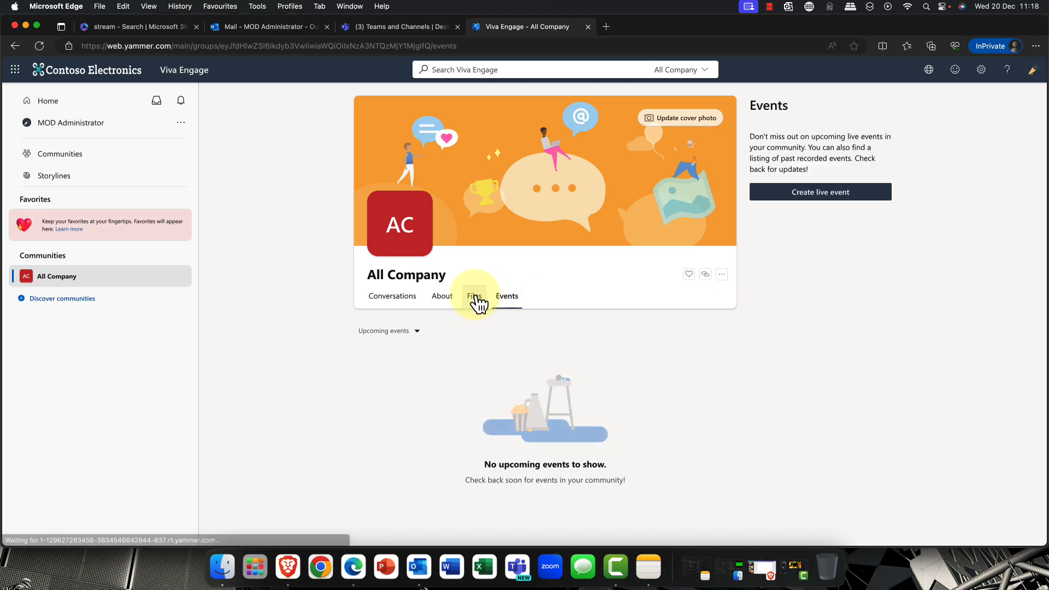
pyautogui.click(444, 299)
pyautogui.click(397, 301)
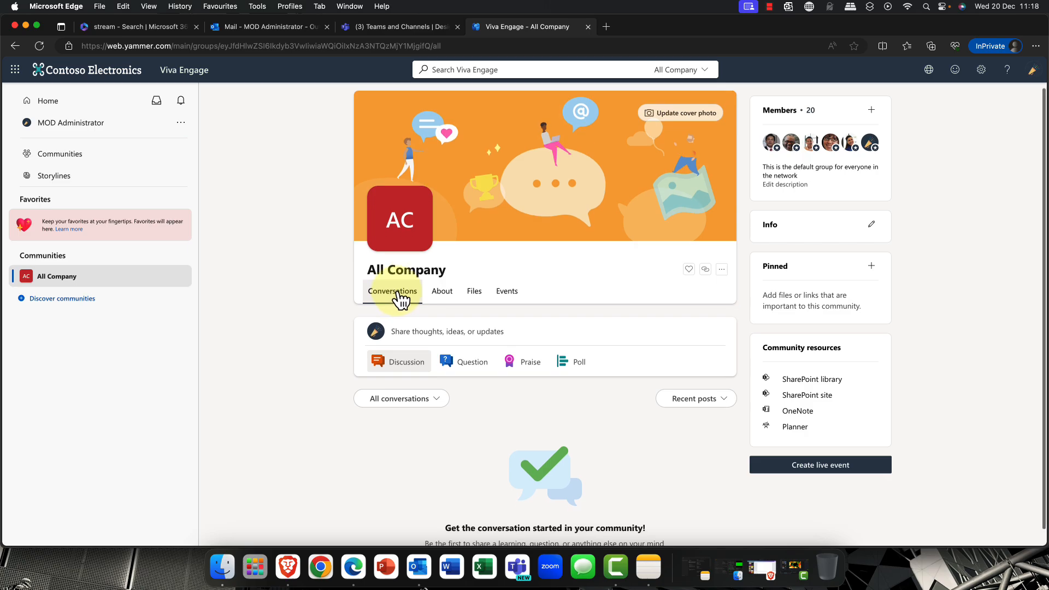
# Switch between Microsoft Teams and Outlook mail, ending on the Design channel's posts in Teams.
pyautogui.click(410, 26)
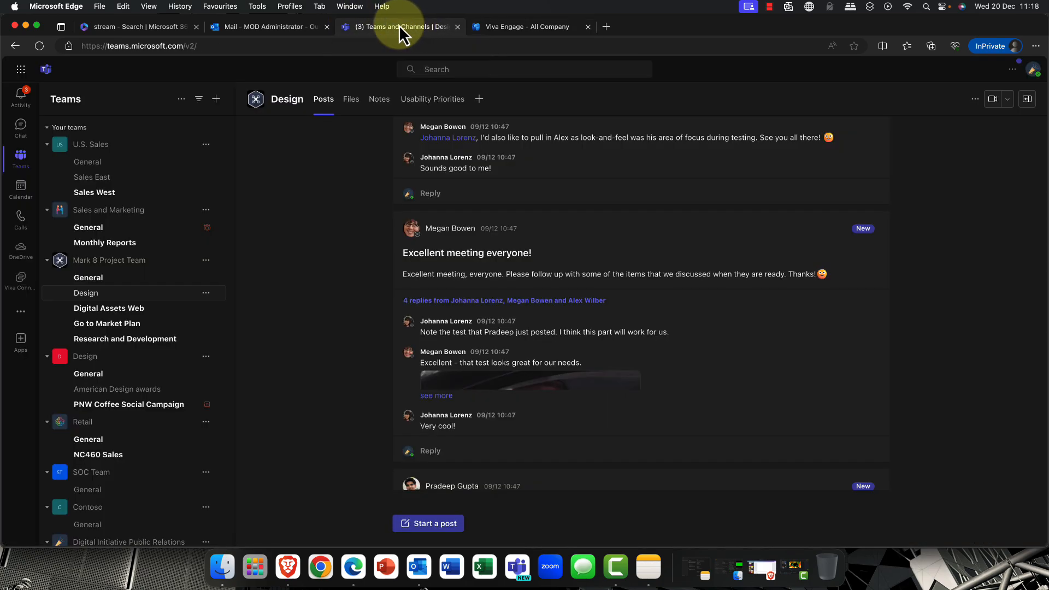
pyautogui.click(272, 28)
pyautogui.click(384, 27)
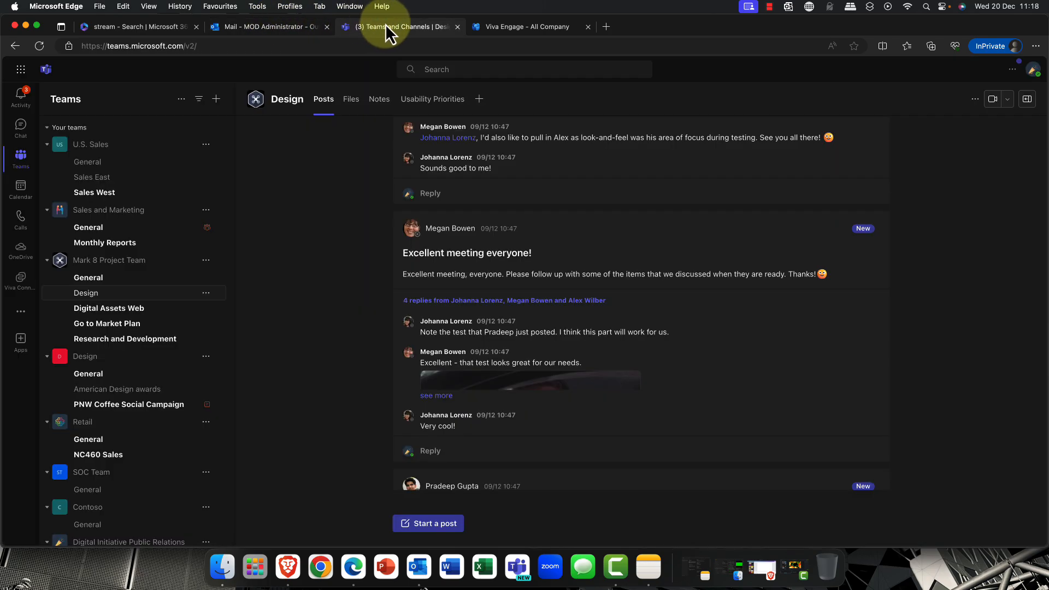
pyautogui.click(491, 27)
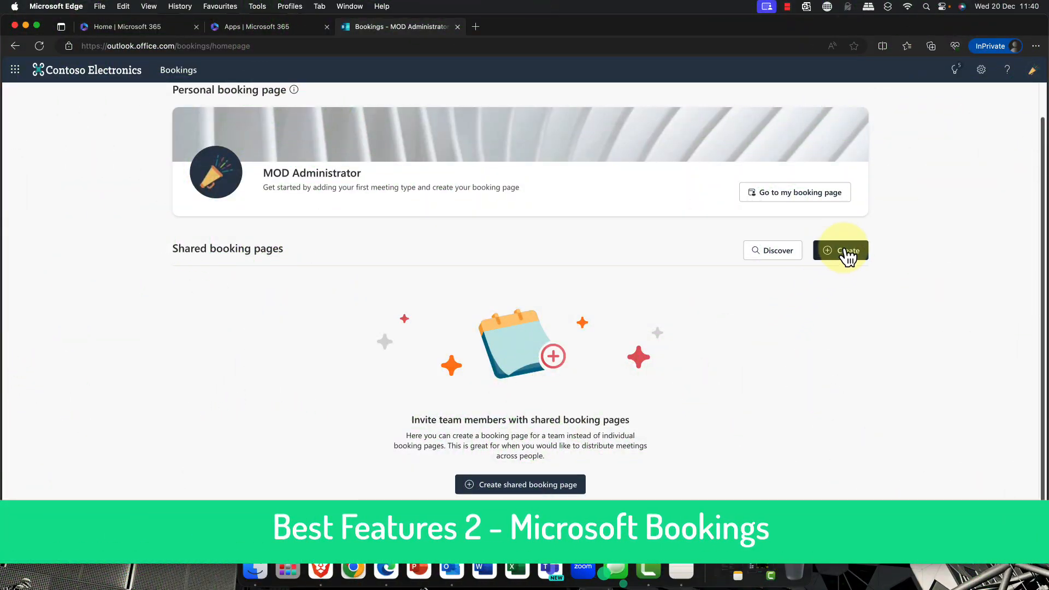
# Start a new shared booking page named Gators Restaurant and add the cartoon crocodile picture as its logo.
pyautogui.click(848, 255)
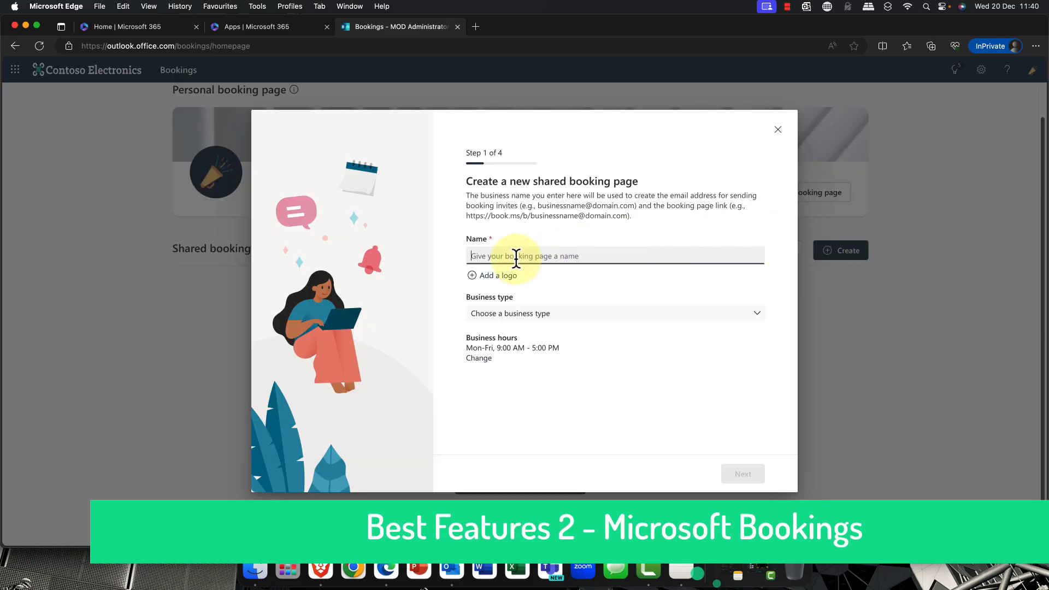
pyautogui.write('Gators Restaurant')
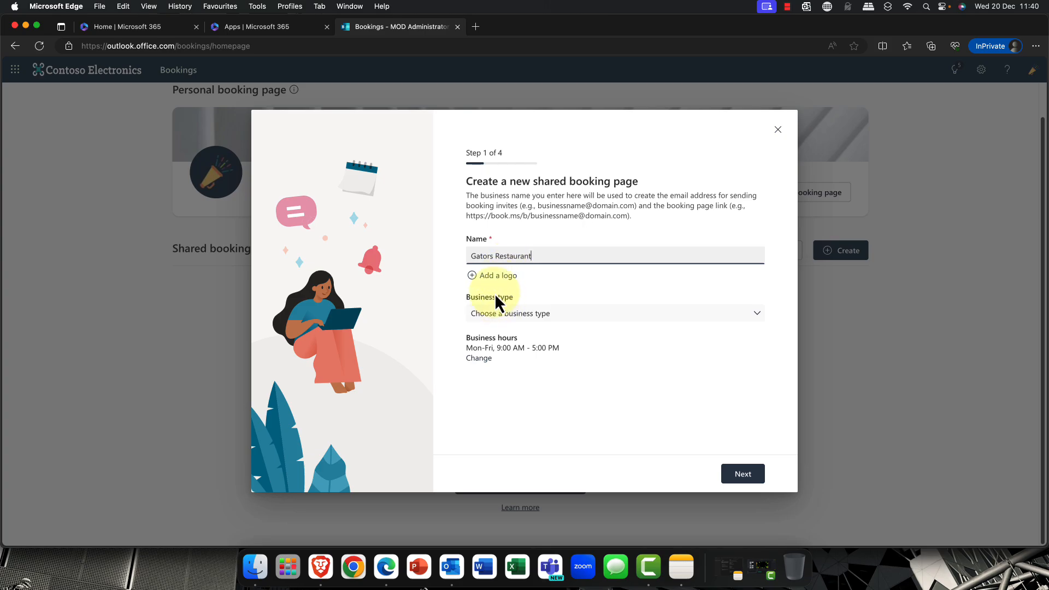
pyautogui.click(499, 276)
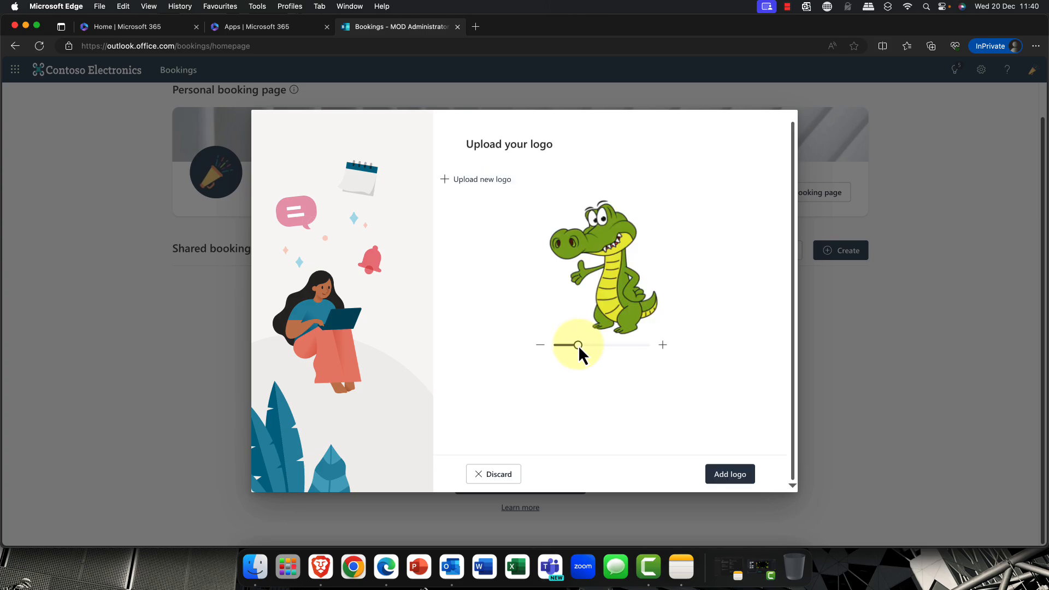
pyautogui.click(732, 480)
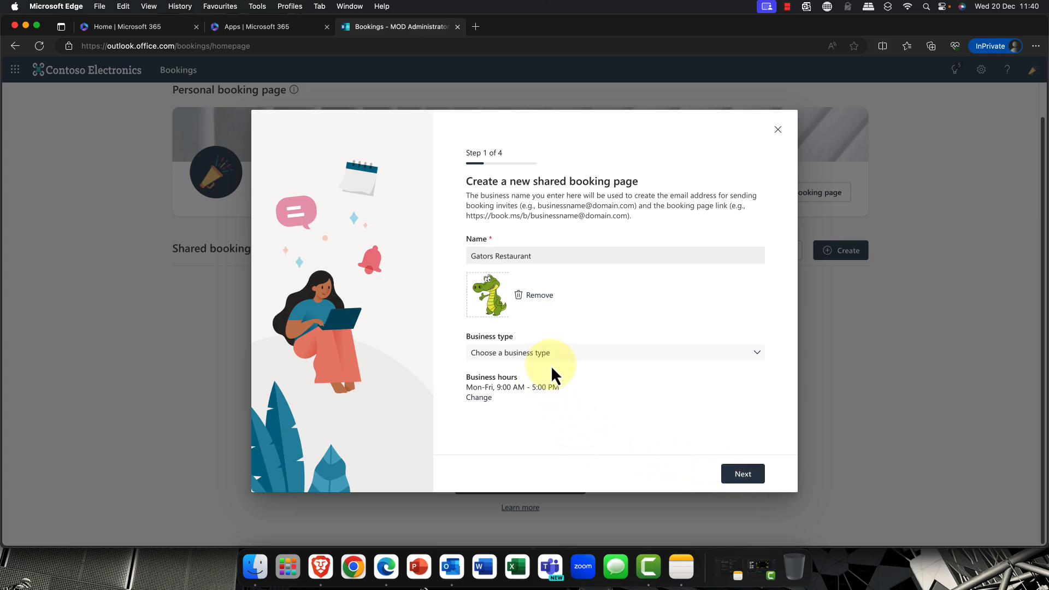
# Set the booking page's business type to Other and continue to the staff invitations.
pyautogui.click(565, 356)
pyautogui.click(499, 488)
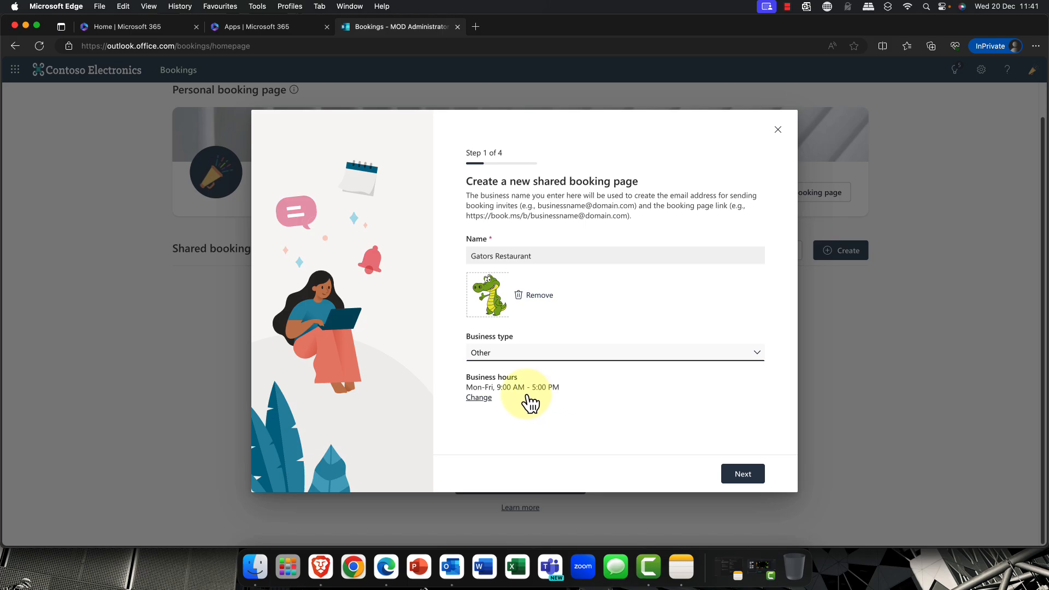
pyautogui.click(750, 480)
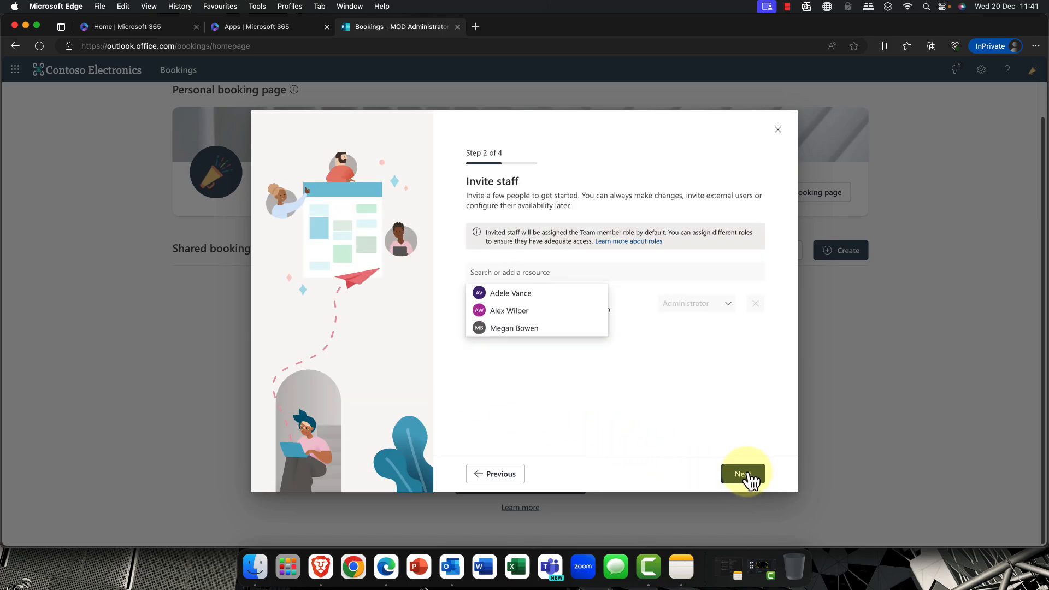
# Invite the last suggested person as staff with the Administrator role, and continue to the service setup.
pyautogui.click(512, 331)
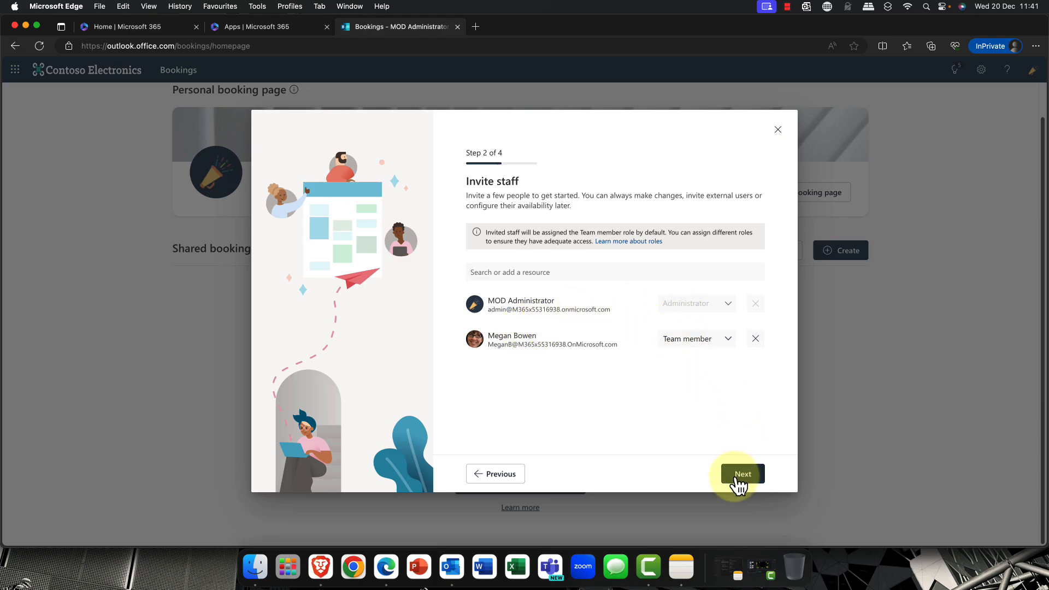
pyautogui.click(729, 340)
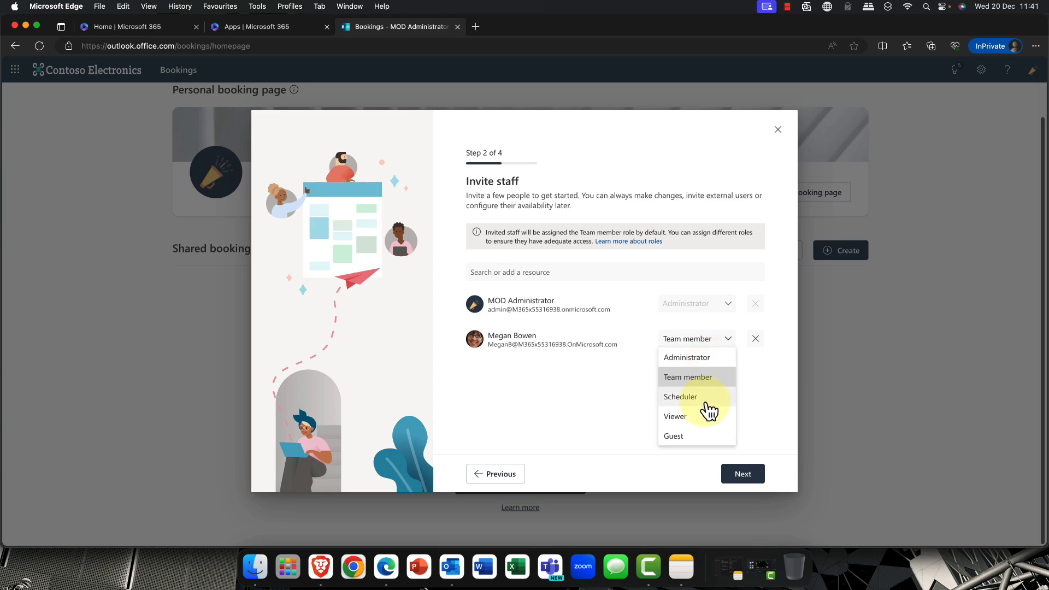
pyautogui.click(687, 358)
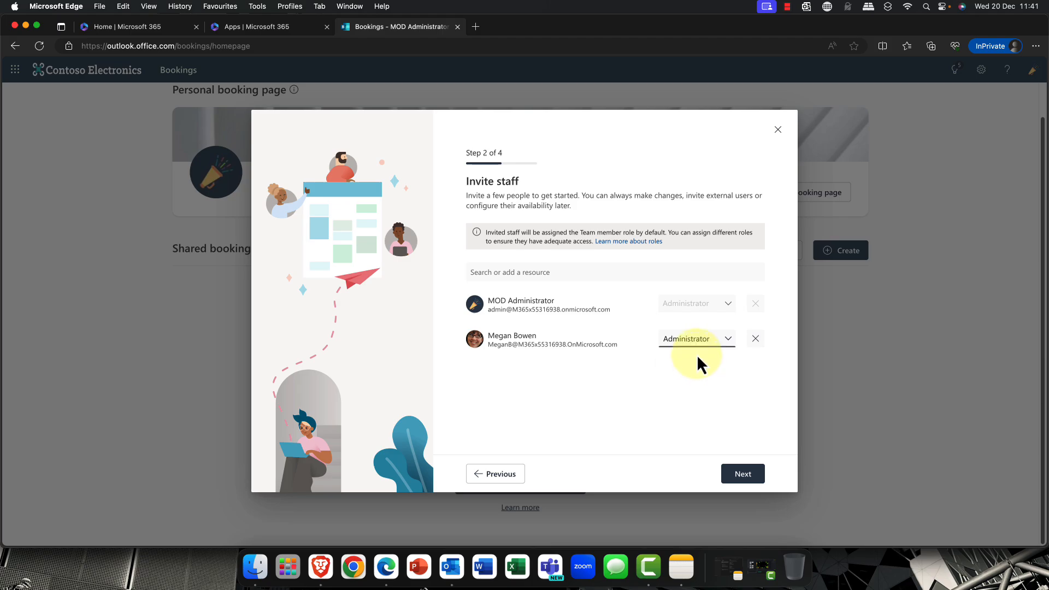
pyautogui.click(737, 475)
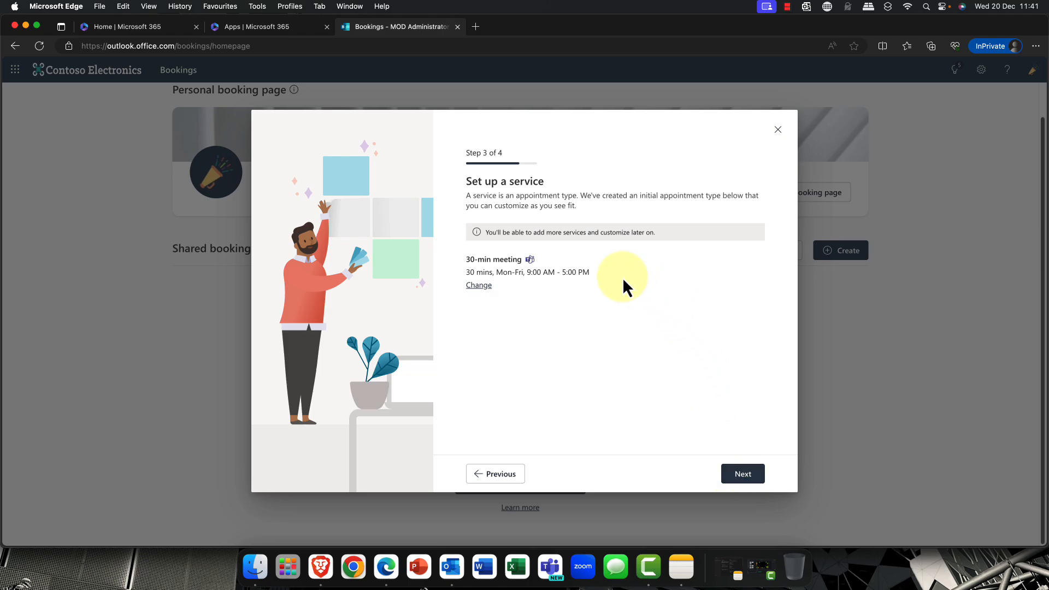
# Edit the default 30-min meeting service to last 1 hr without being a Teams meeting, and save the change.
pyautogui.click(479, 285)
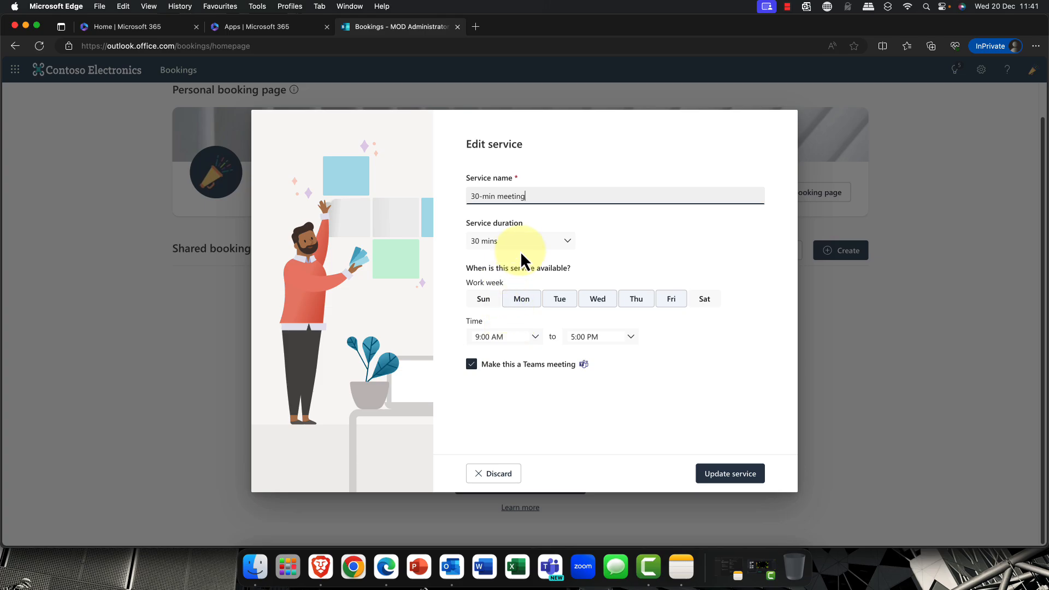
pyautogui.click(571, 242)
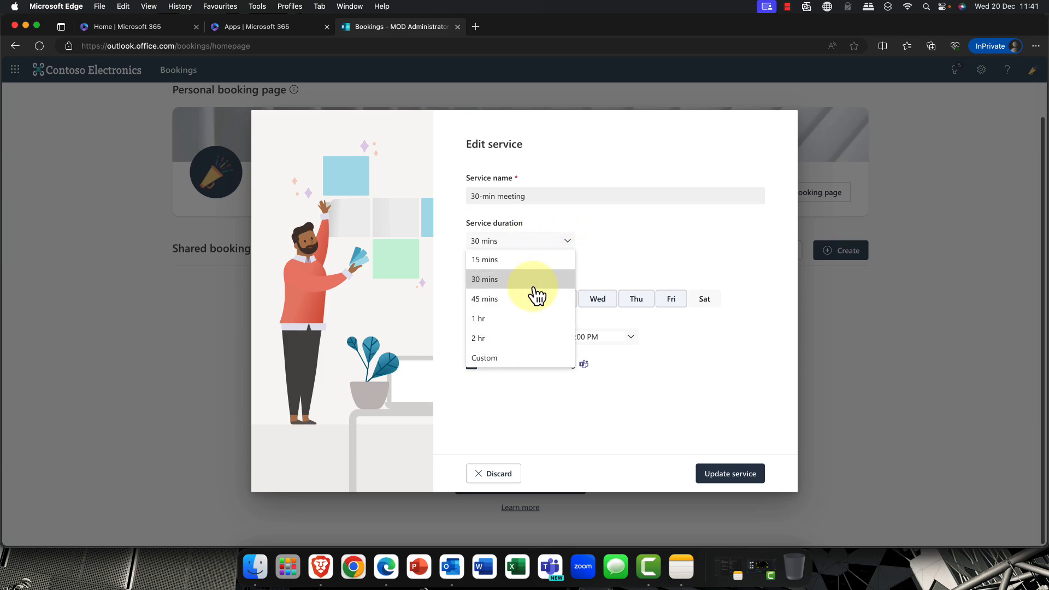
pyautogui.click(509, 319)
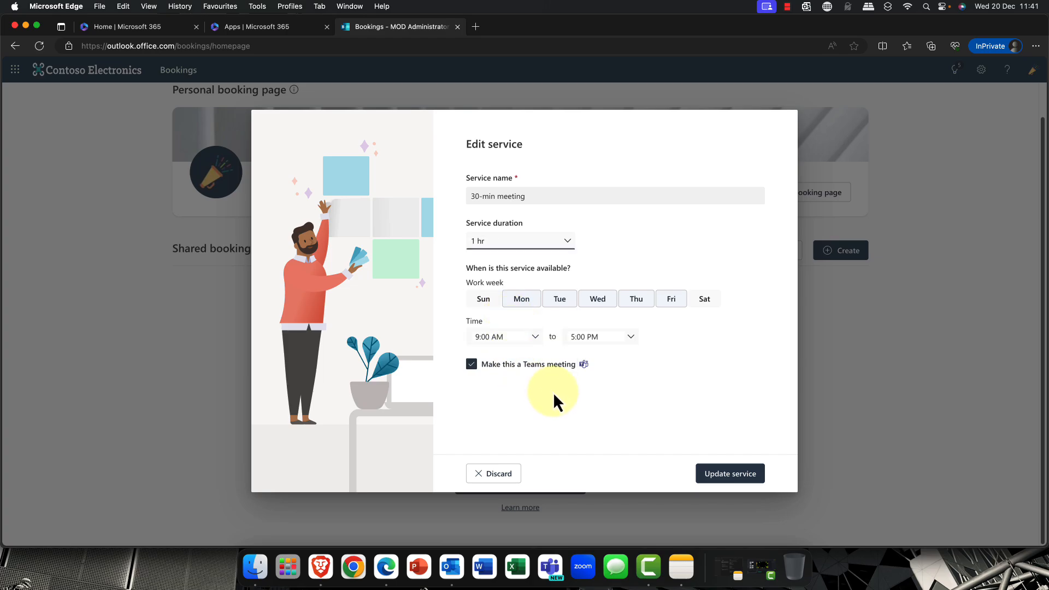
pyautogui.click(473, 366)
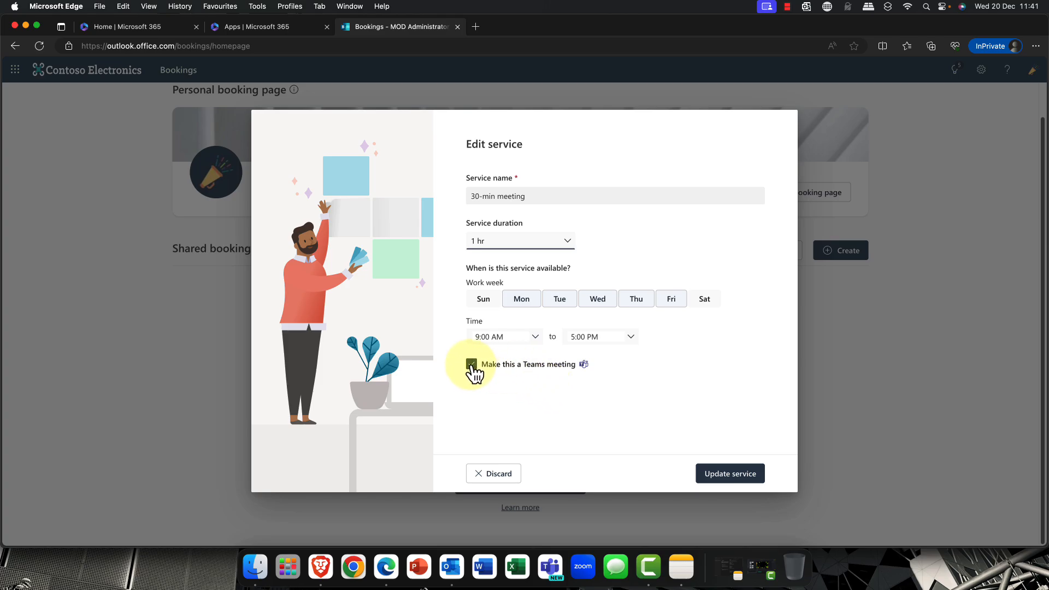
pyautogui.click(735, 482)
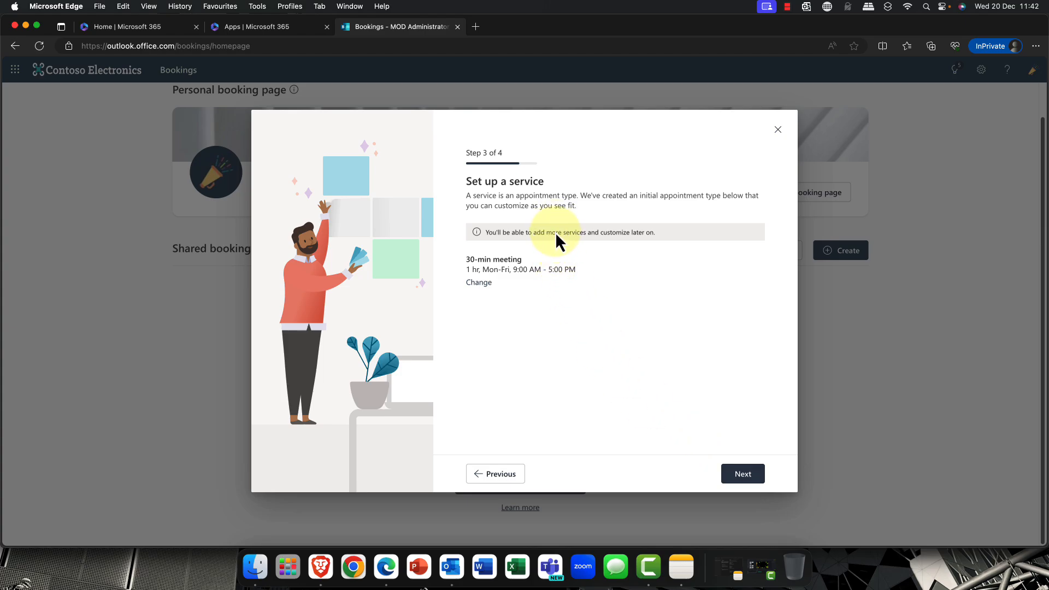
# Rename the service to 60-min Restaurant Booking and save it.
pyautogui.click(484, 283)
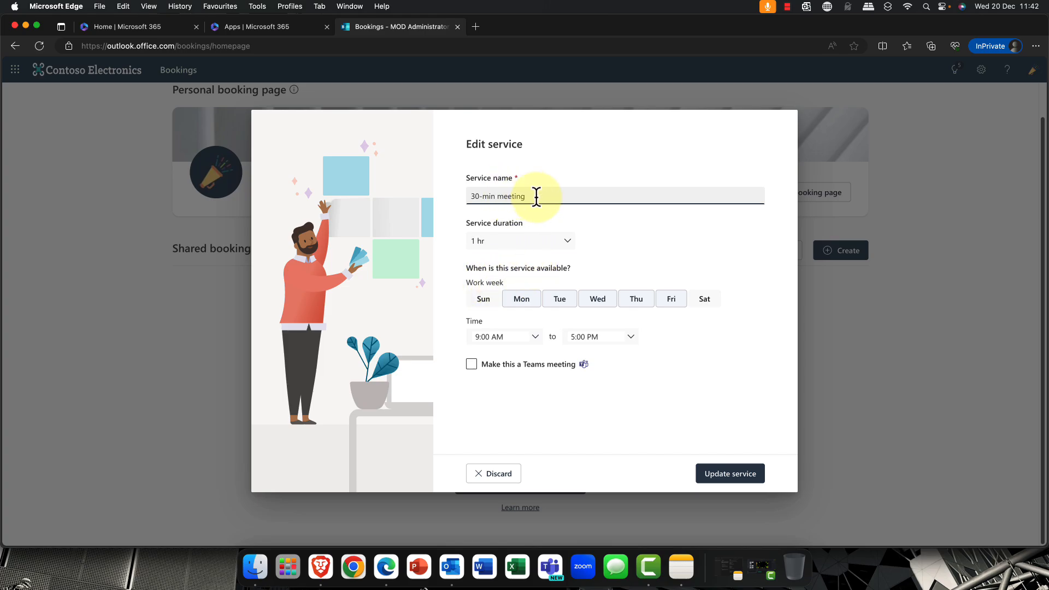
pyautogui.doubleClick(511, 196)
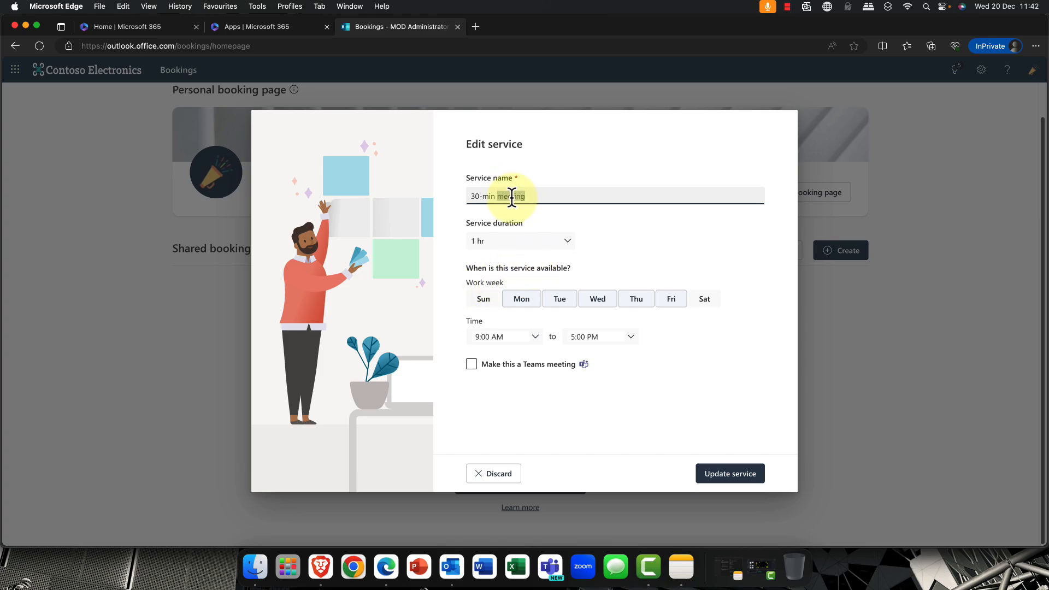
pyautogui.press('BackSpace')
pyautogui.press('BackSpace')
pyautogui.write('Gators Restaurant')
pyautogui.doubleClick(510, 196)
pyautogui.click(519, 196)
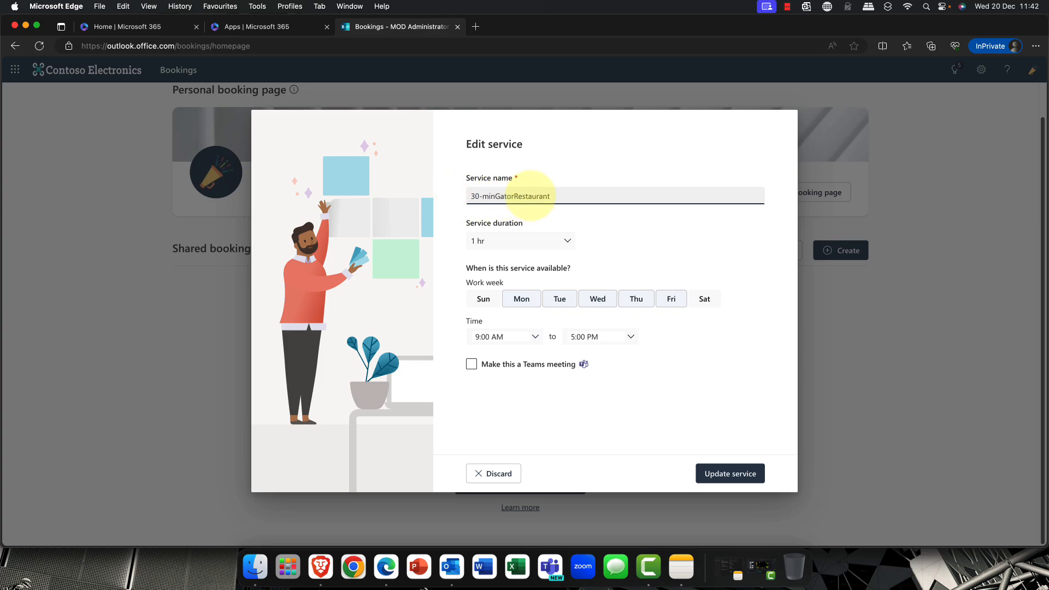
pyautogui.press('BackSpace')
pyautogui.press('BackSpace')
pyautogui.press('BackSpace')
pyautogui.press('BackSpace')
pyautogui.press('BackSpace')
pyautogui.press('BackSpace')
pyautogui.press('BackSpace')
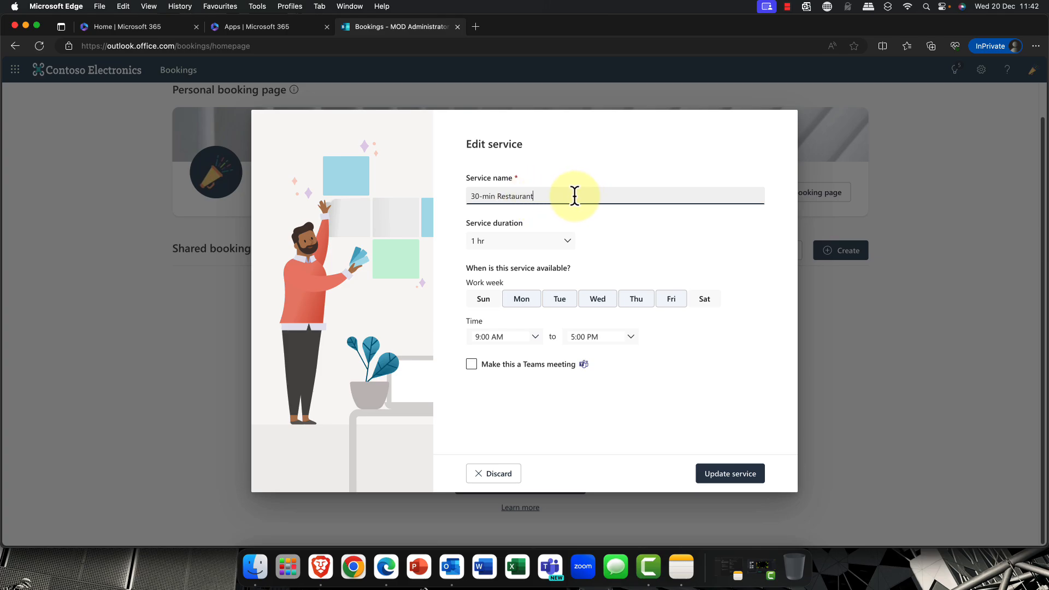
pyautogui.write('Boo')
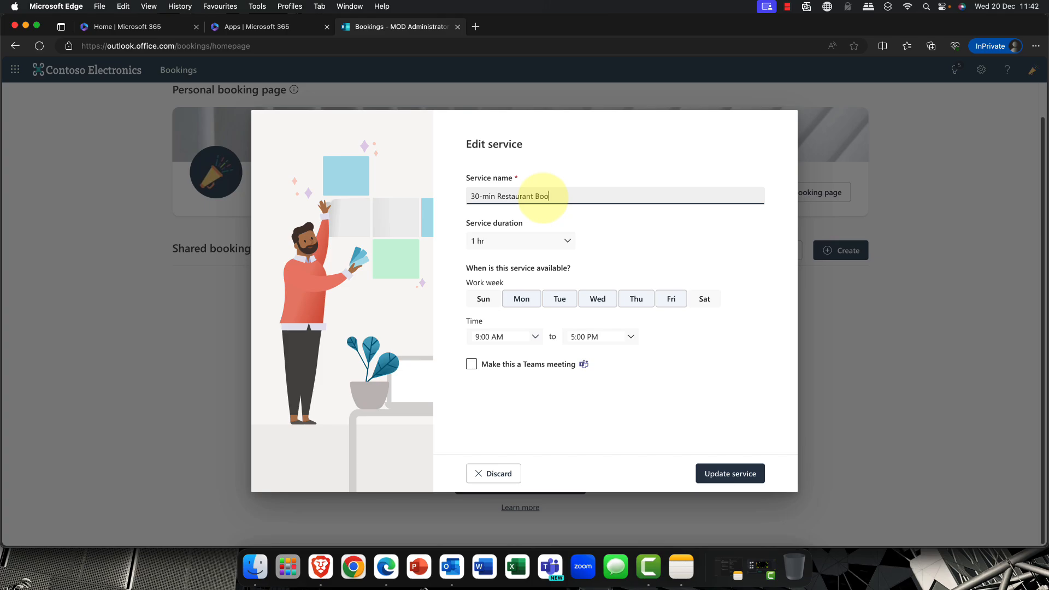
pyautogui.write('king')
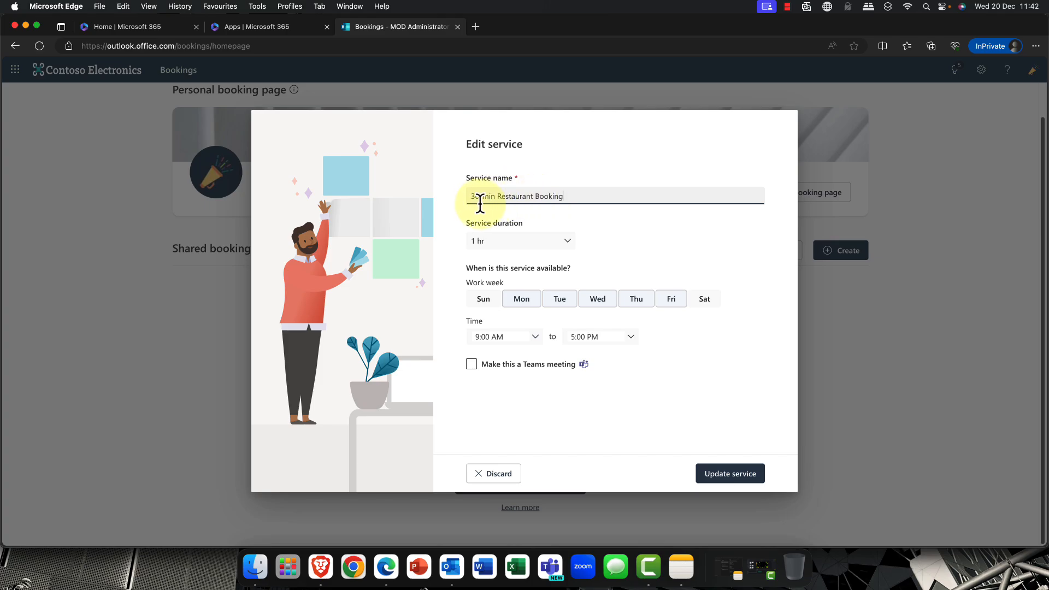
pyautogui.moveTo(479, 205); pyautogui.dragTo(467, 211)
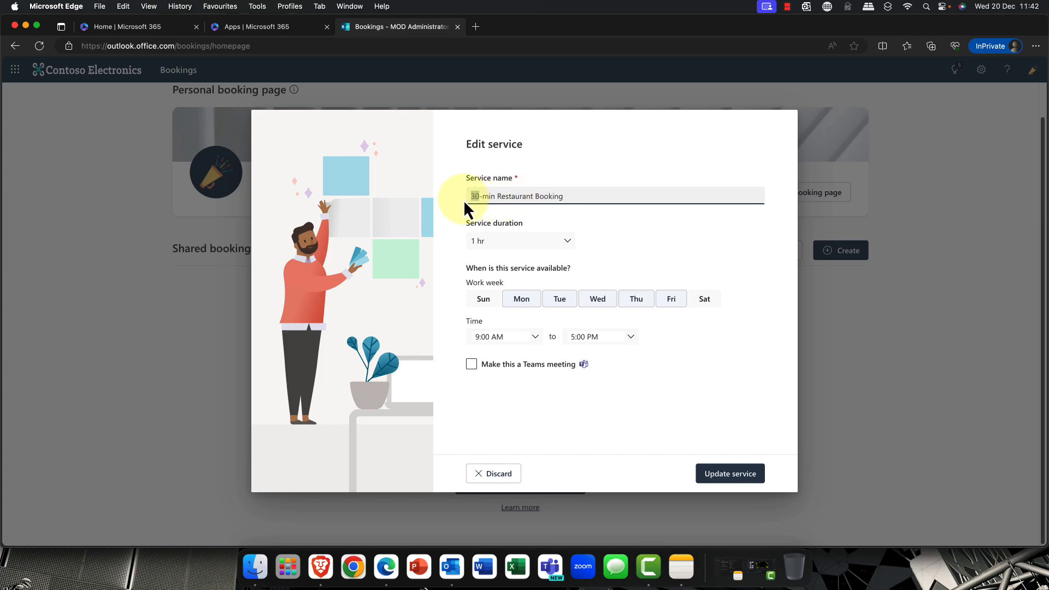
pyautogui.write('60')
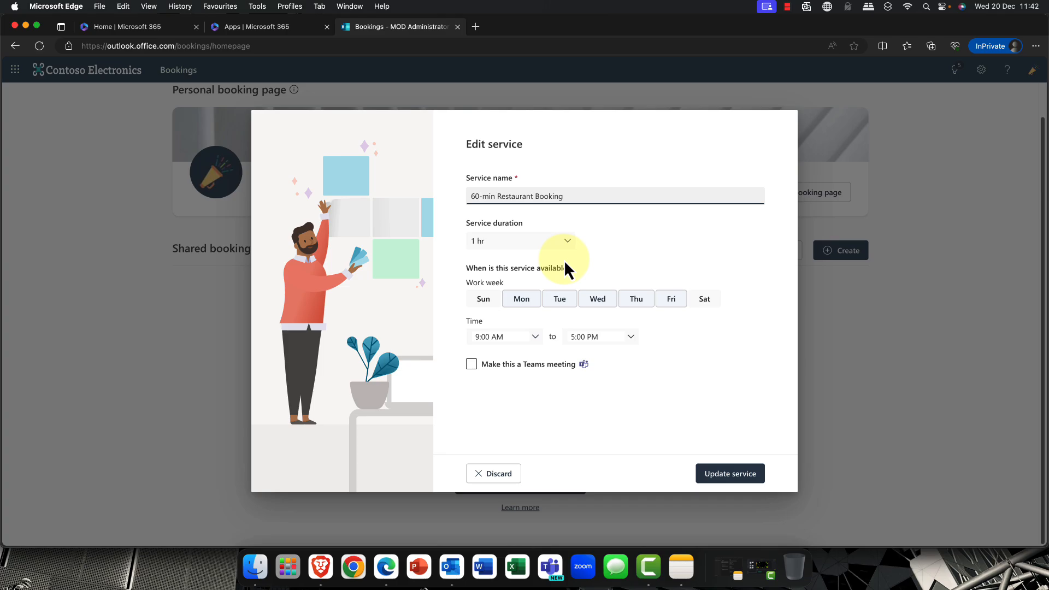
pyautogui.click(732, 474)
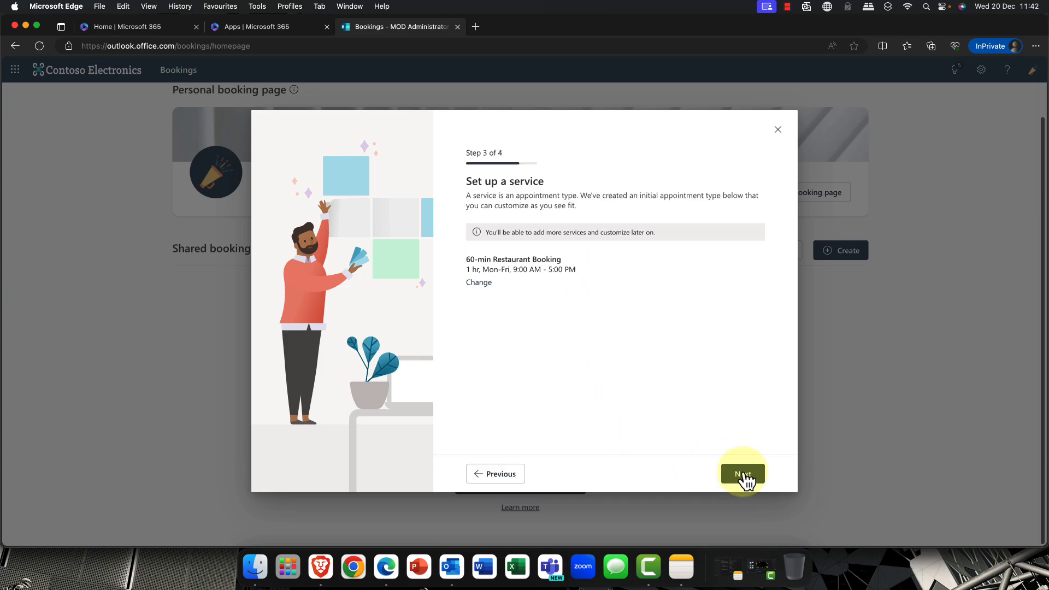
# Allow anyone to book appointments through a public self-service page, and create the booking page.
pyautogui.click(744, 476)
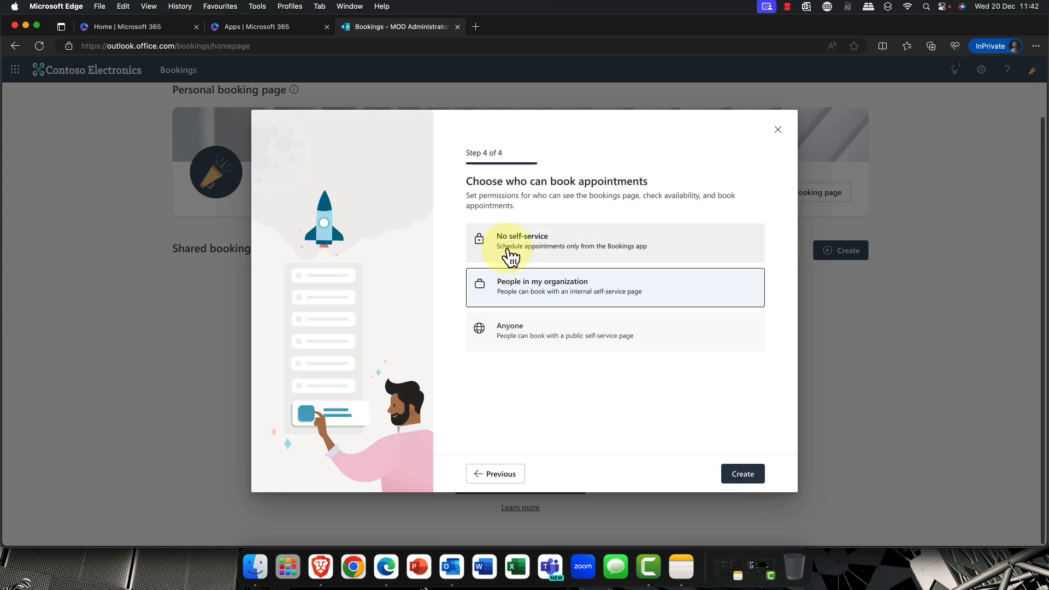
pyautogui.click(525, 336)
pyautogui.click(745, 480)
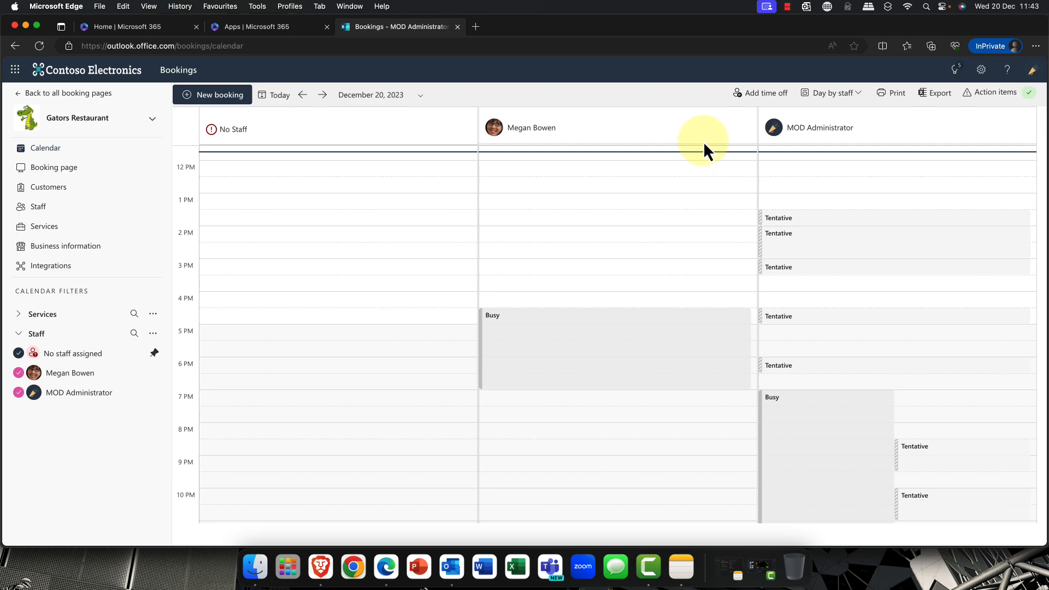
# Start a new booking for the 60-min Restaurant Booking service and enter the customer's full name.
pyautogui.click(239, 103)
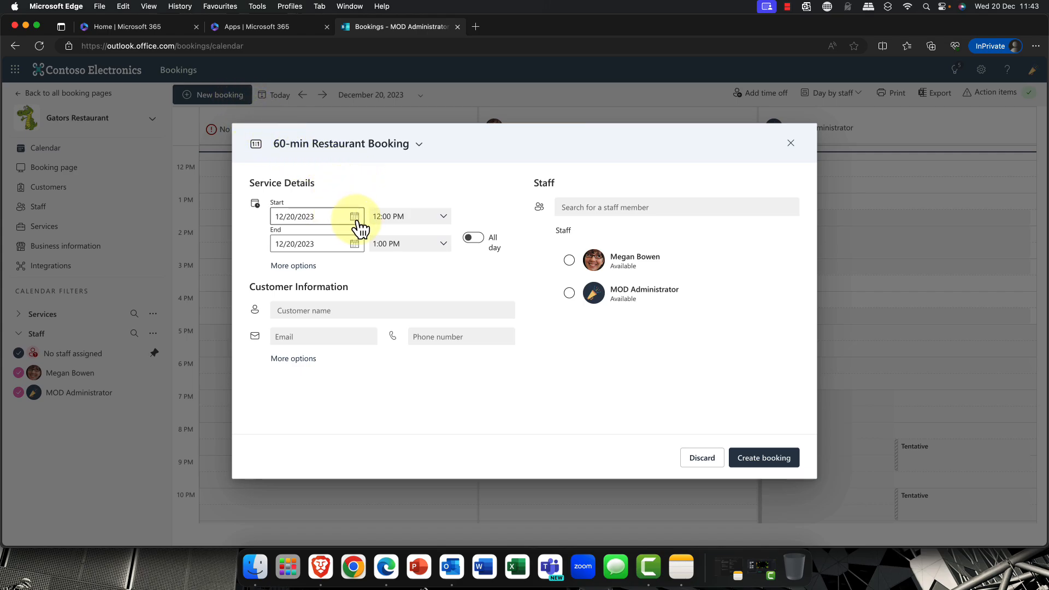
pyautogui.click(354, 312)
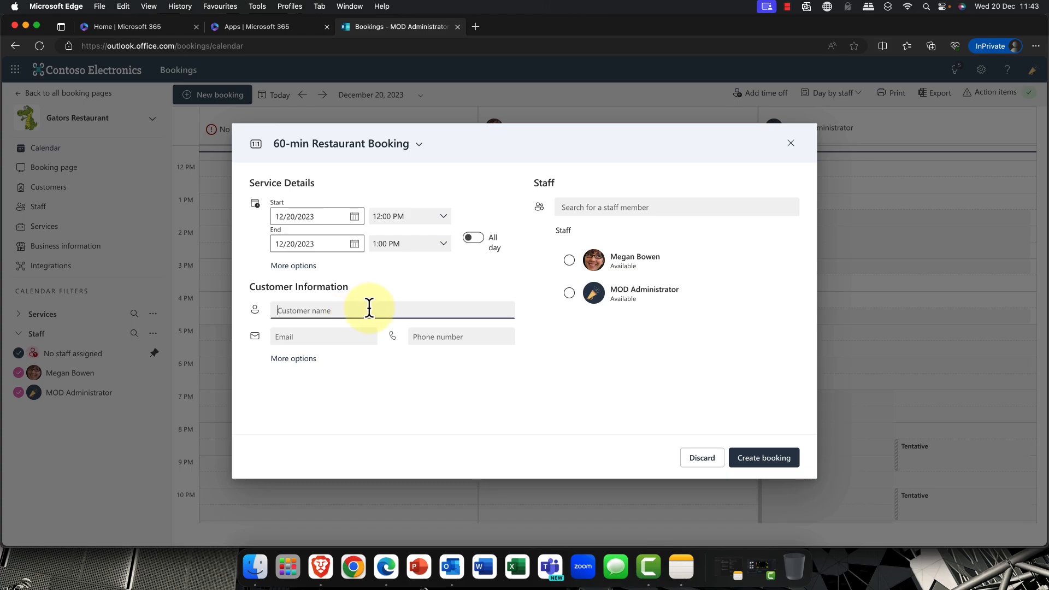
pyautogui.write('bob')
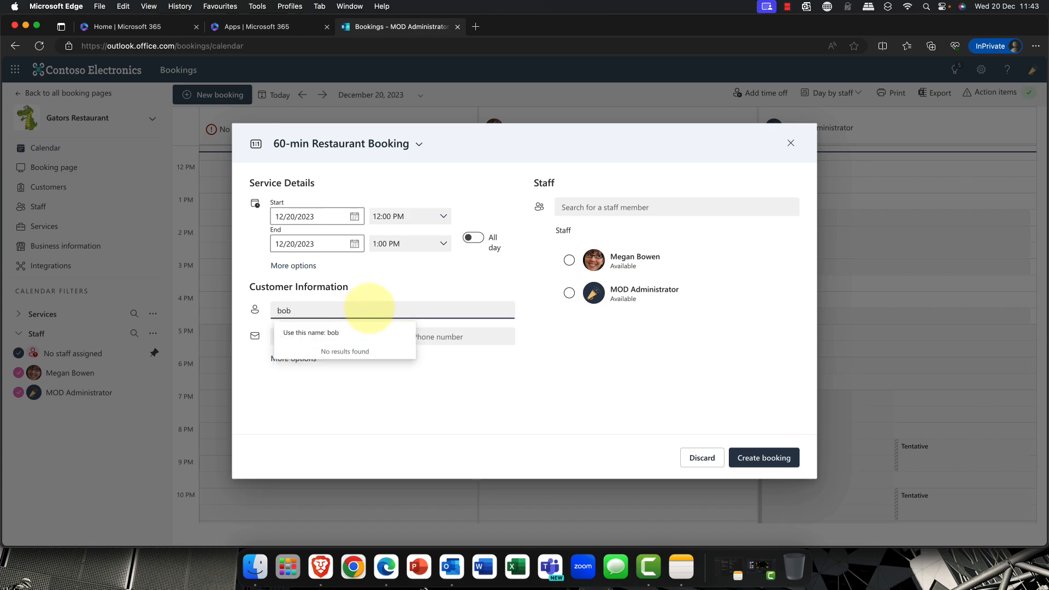
pyautogui.write(' smith')
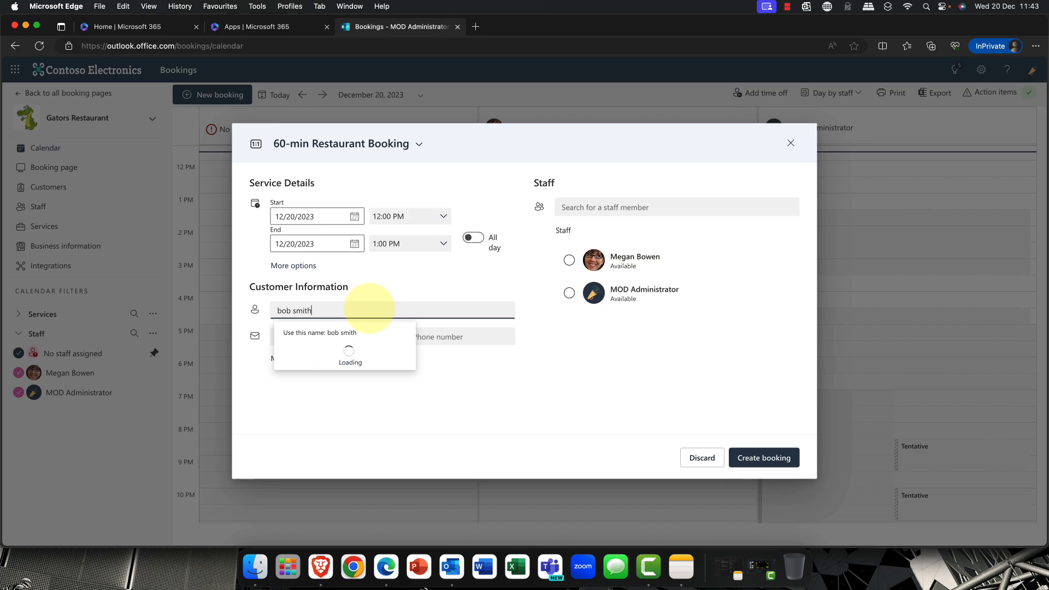
pyautogui.click(266, 355)
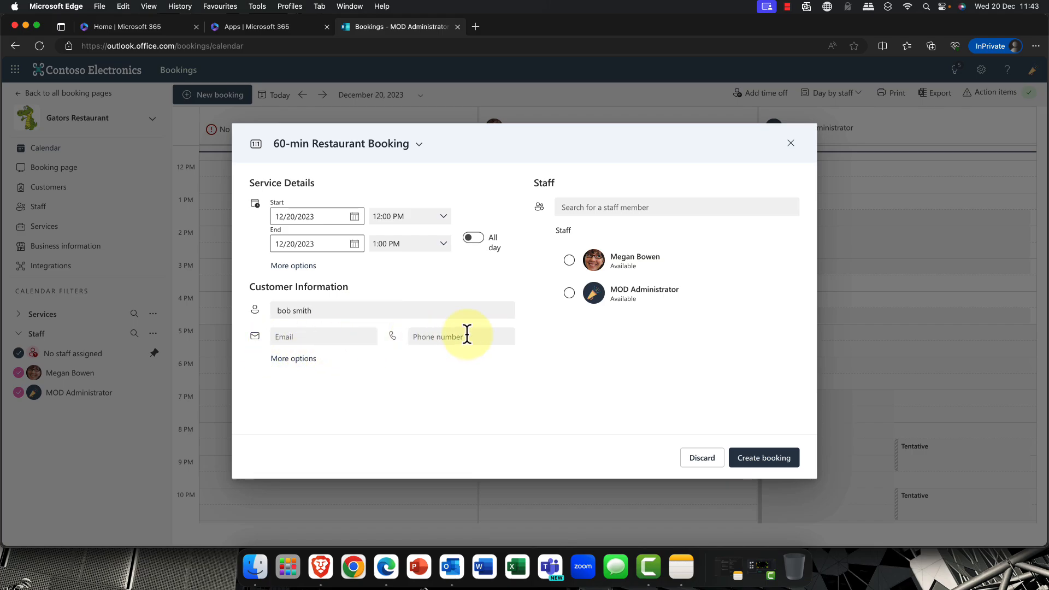
# Assign the first listed staff member to the restaurant booking and create the booking.
pyautogui.click(590, 262)
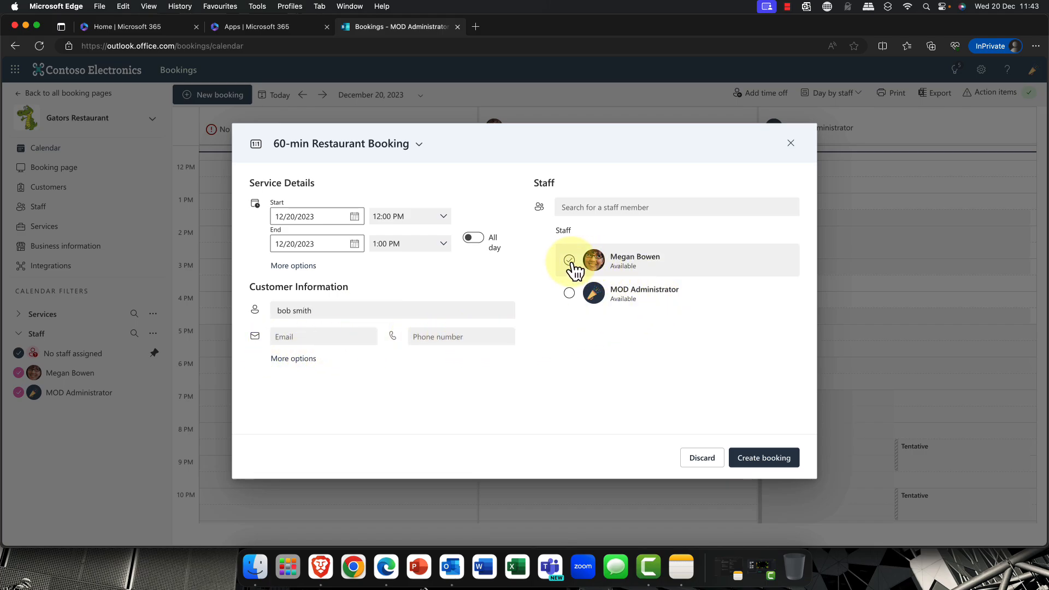
pyautogui.click(569, 260)
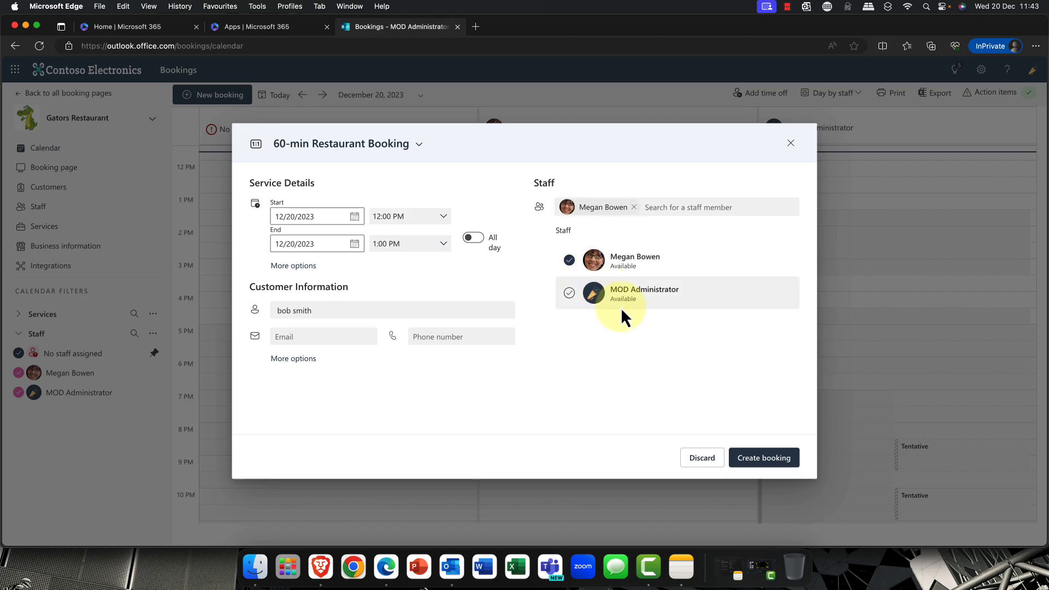
pyautogui.click(764, 458)
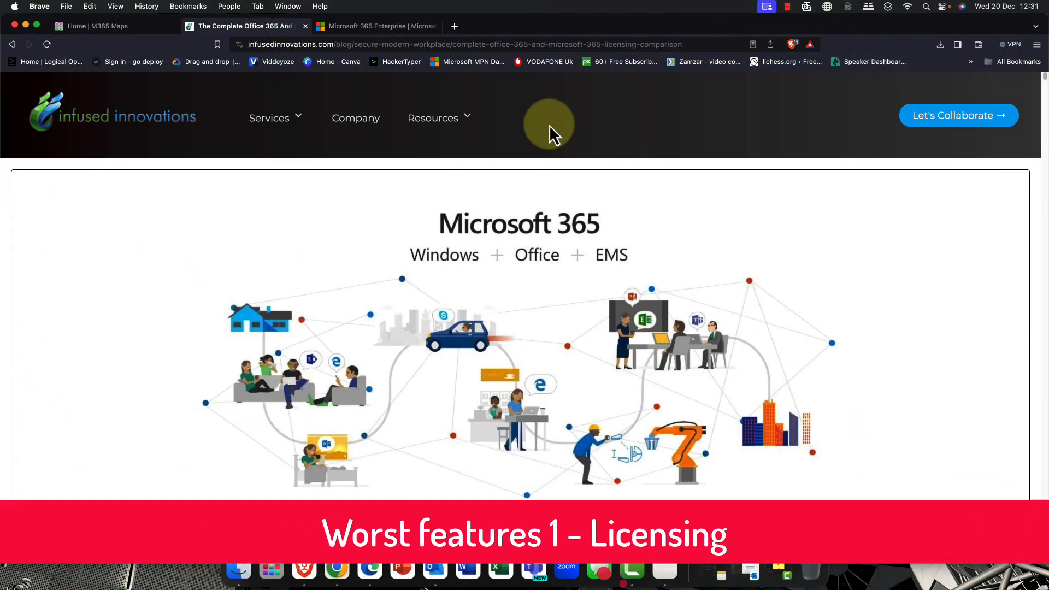
# Examine the prices and included features per plan in the Complete Office 365 and Microsoft 365 Licensing Comparison chart.
pyautogui.scroll(-5, 548, 125)
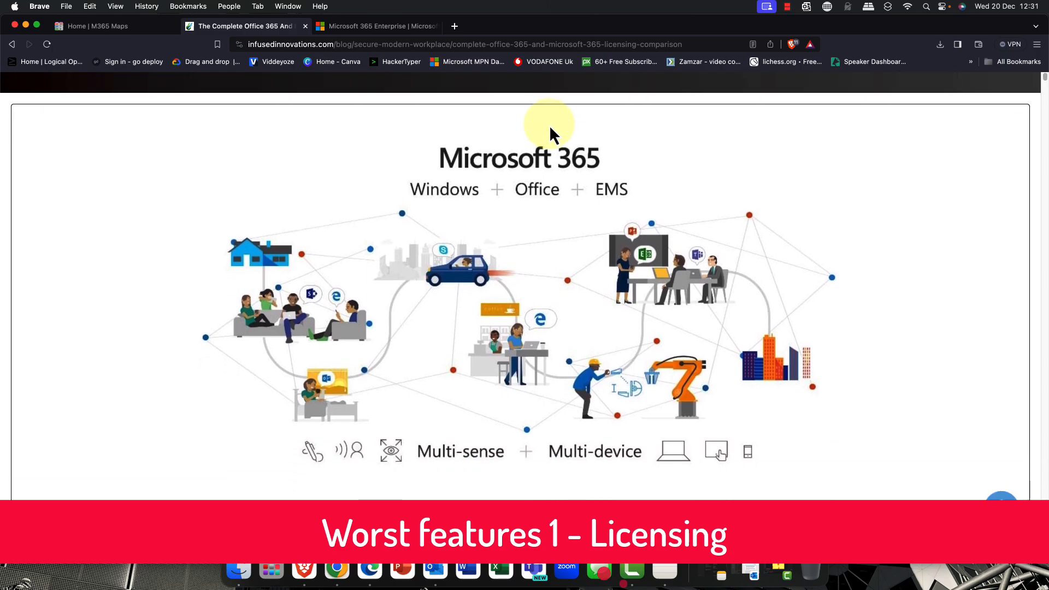
pyautogui.scroll(-8, 550, 126)
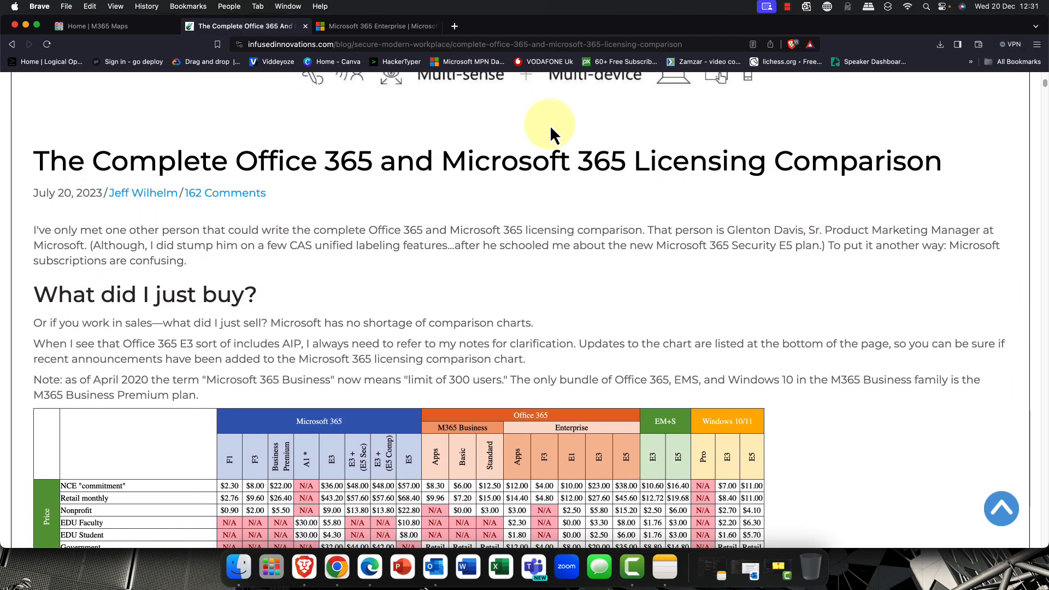
pyautogui.scroll(-2, 552, 134)
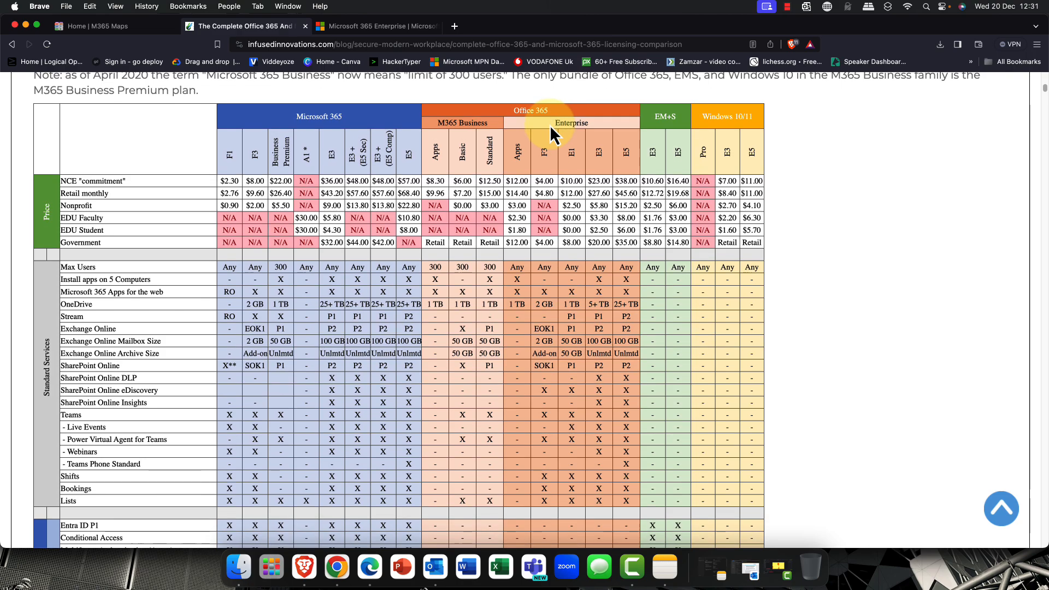
pyautogui.scroll(-4, 551, 134)
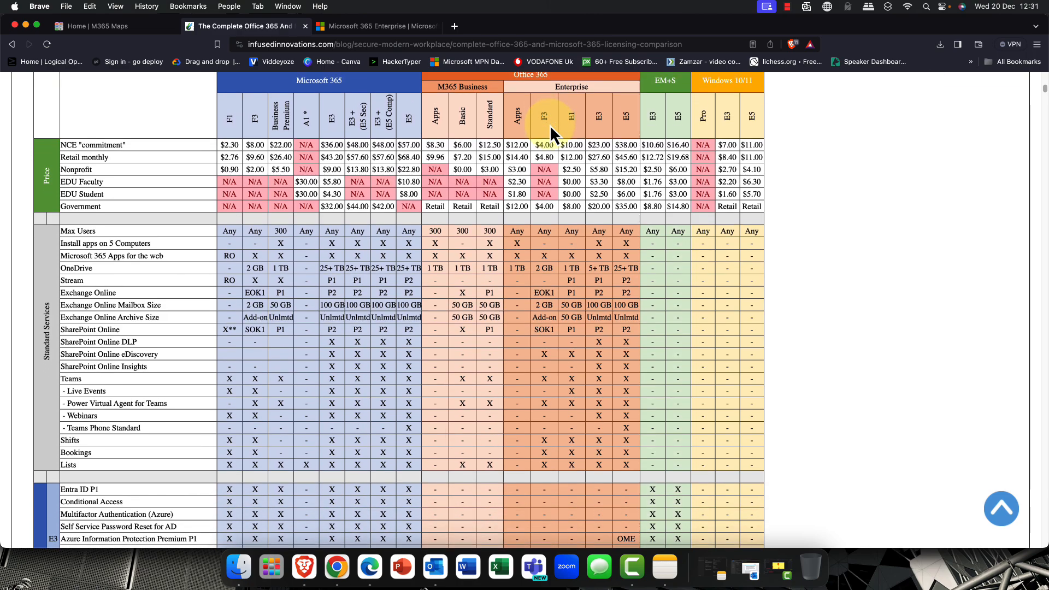
pyautogui.scroll(-6, 552, 134)
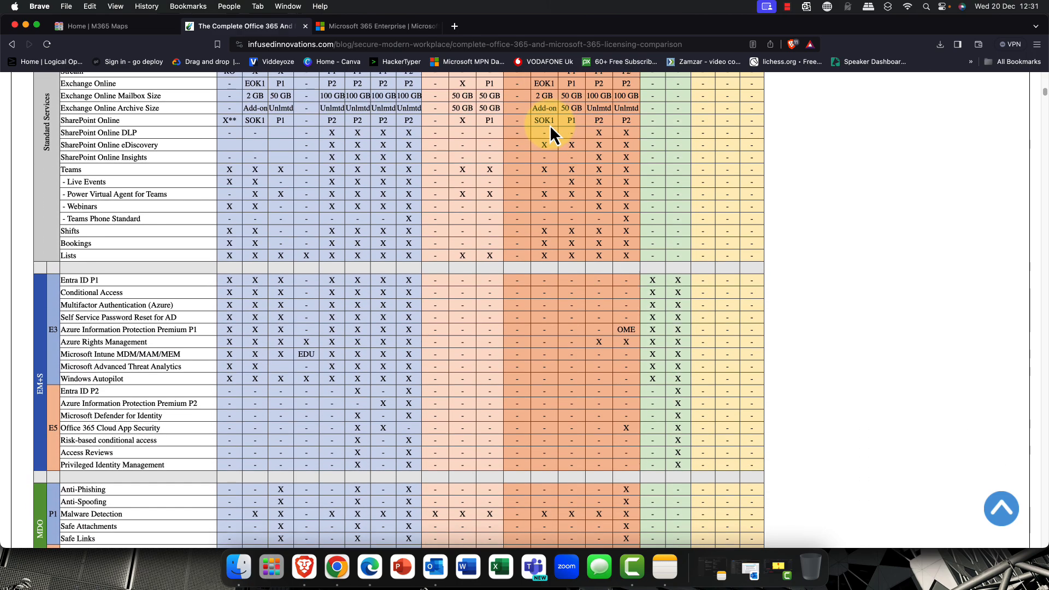
pyautogui.scroll(-8, 552, 134)
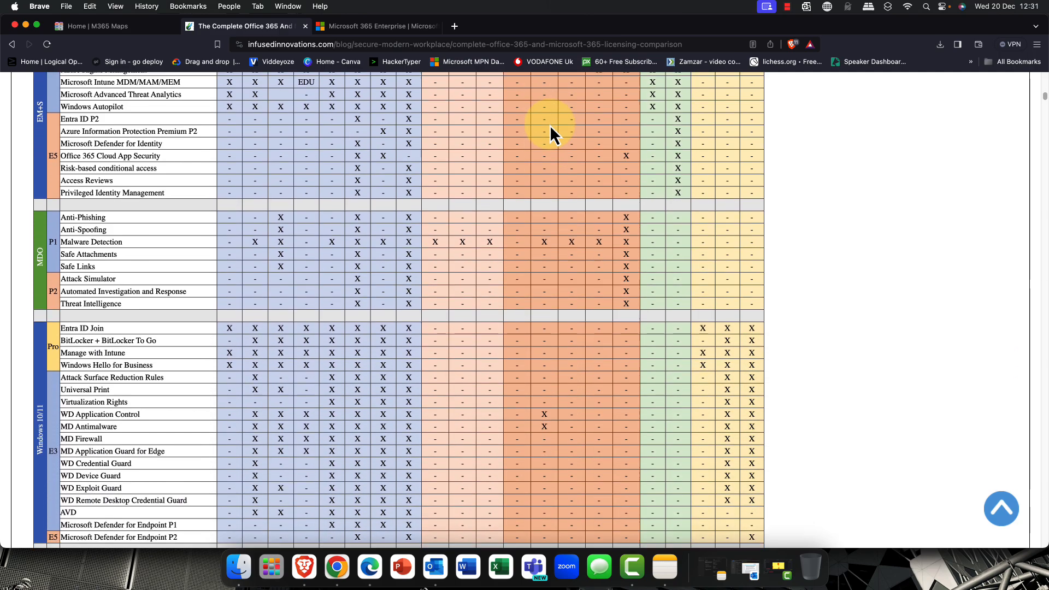
pyautogui.scroll(-6, 552, 133)
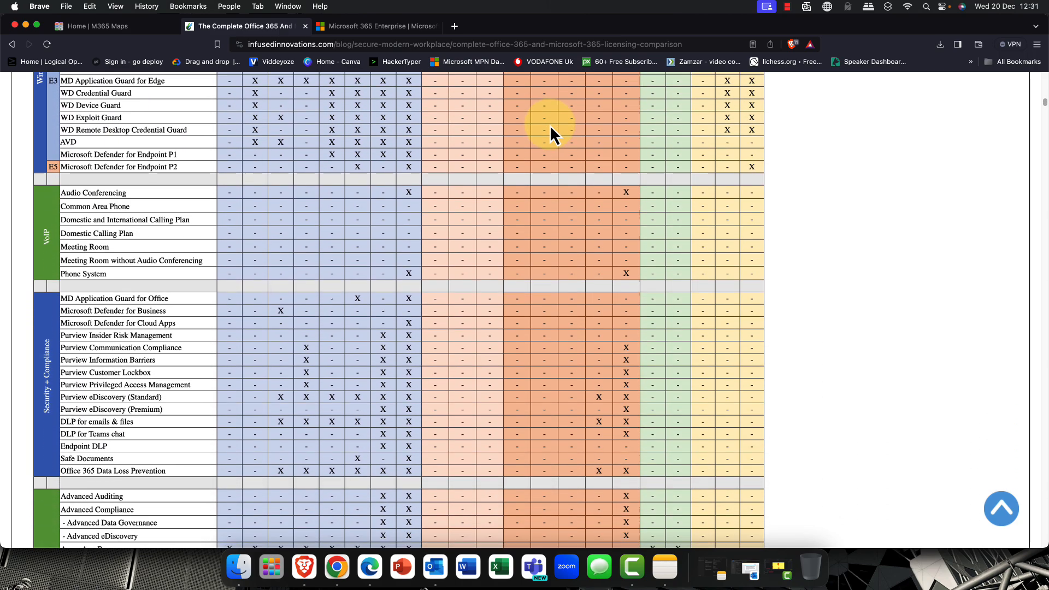
pyautogui.scroll(-10, 552, 134)
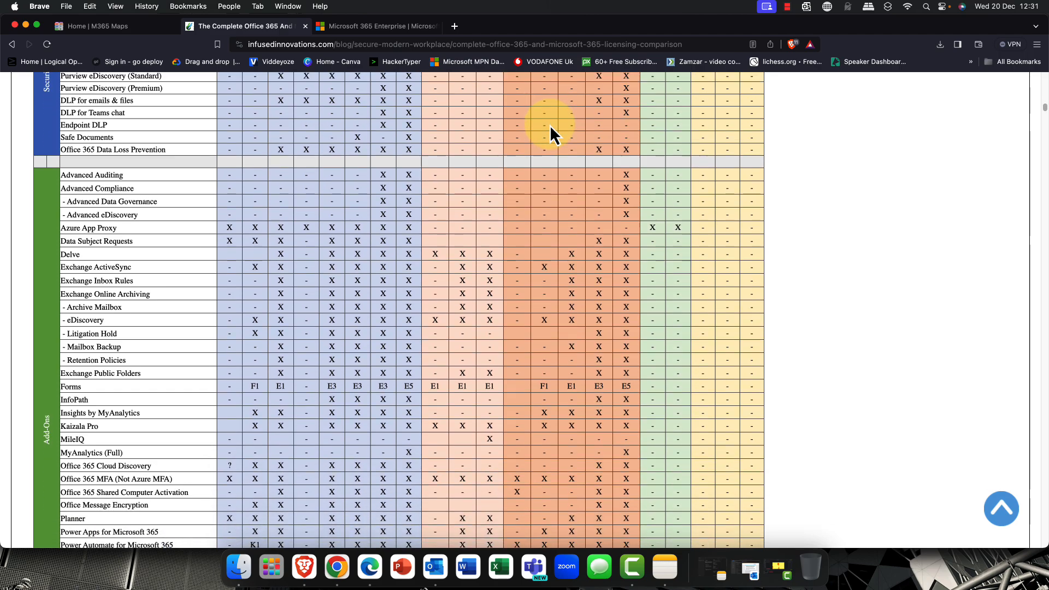
pyautogui.scroll(-5, 552, 133)
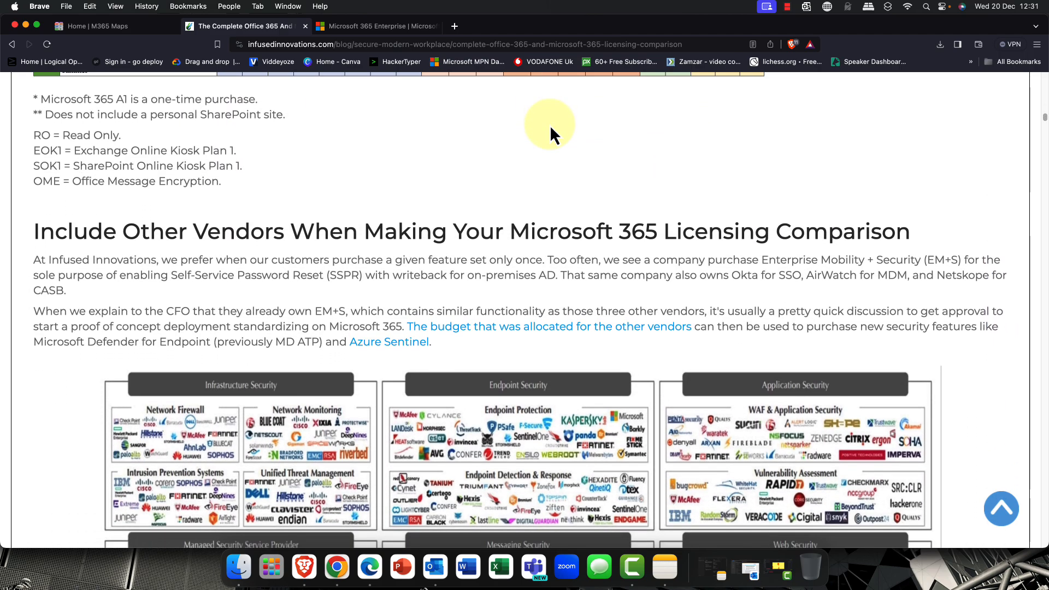
pyautogui.scroll(1, 550, 133)
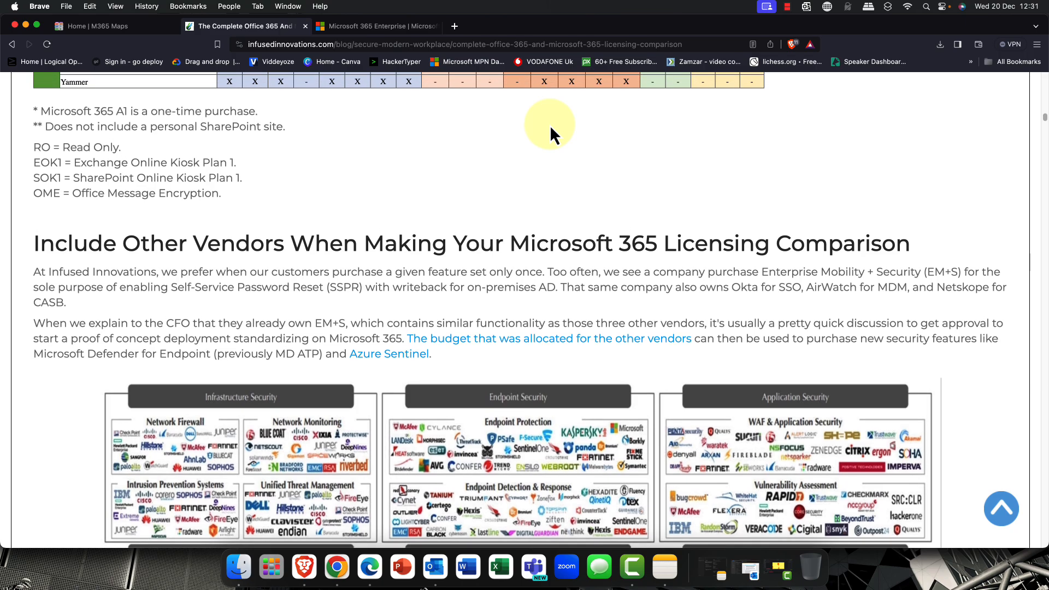
pyautogui.scroll(20, 551, 134)
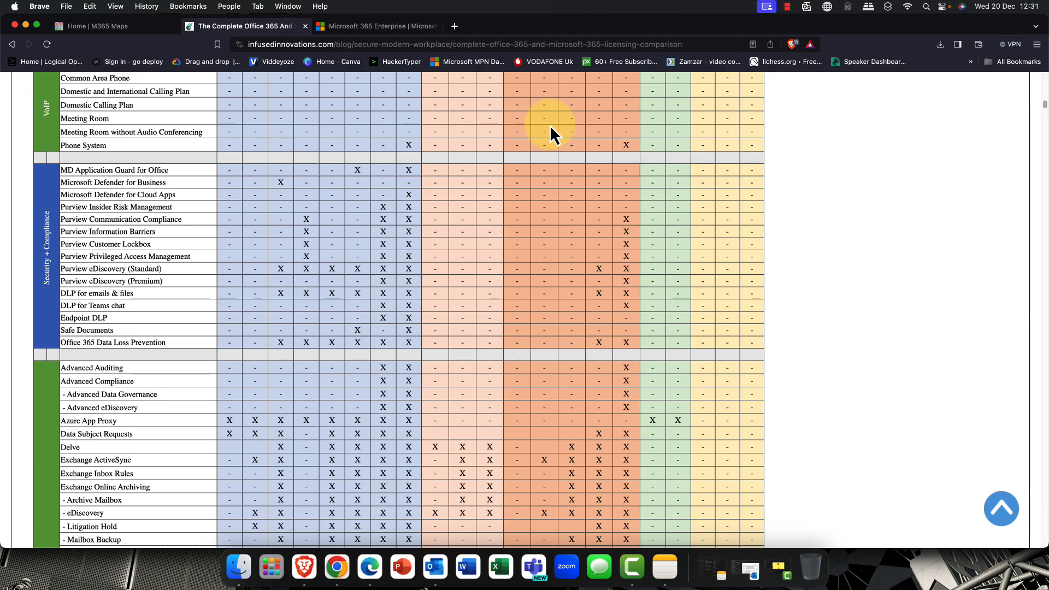
pyautogui.scroll(15, 550, 134)
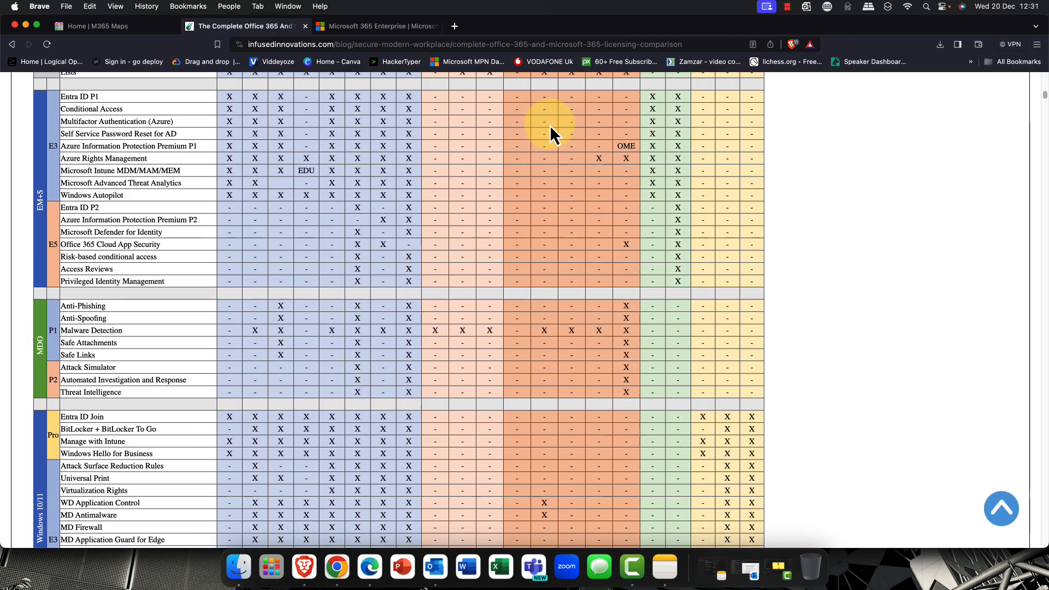
pyautogui.scroll(15, 550, 134)
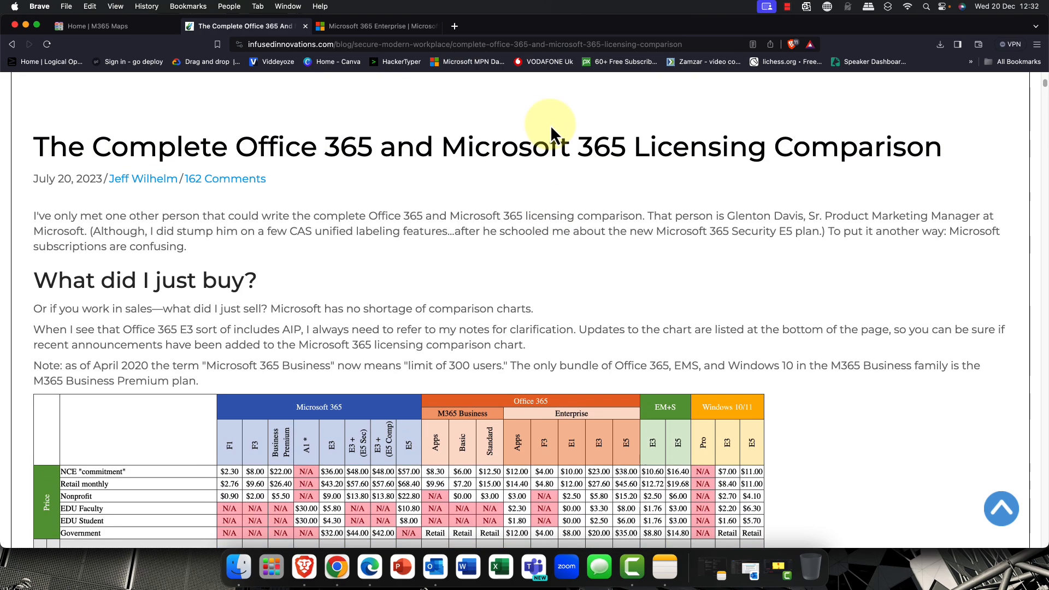
pyautogui.click(347, 28)
pyautogui.click(267, 30)
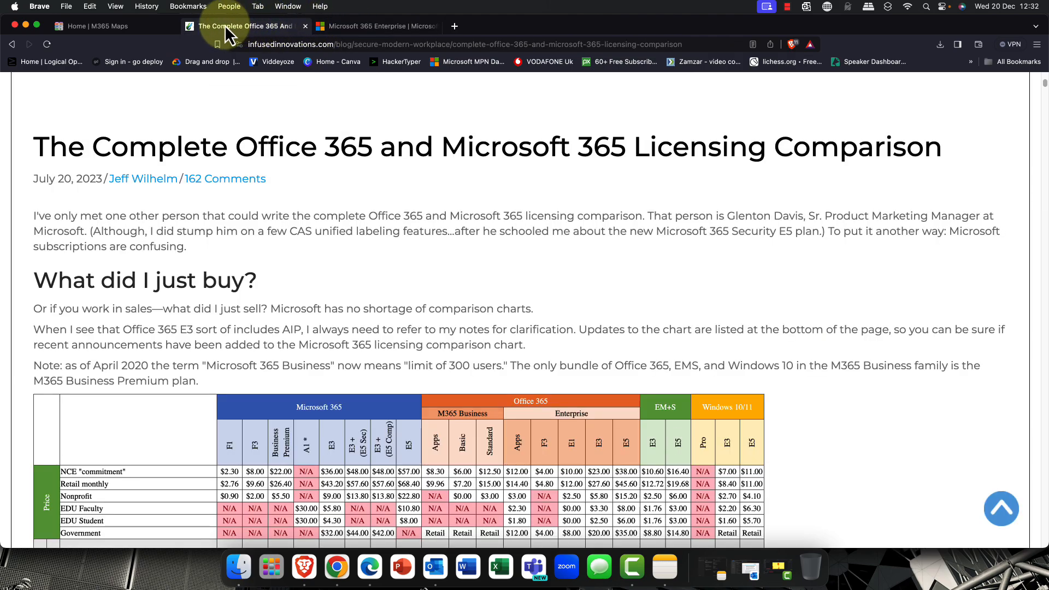
# Switch to the M365 Maps licensing page and open its Feature matrix.
pyautogui.click(116, 28)
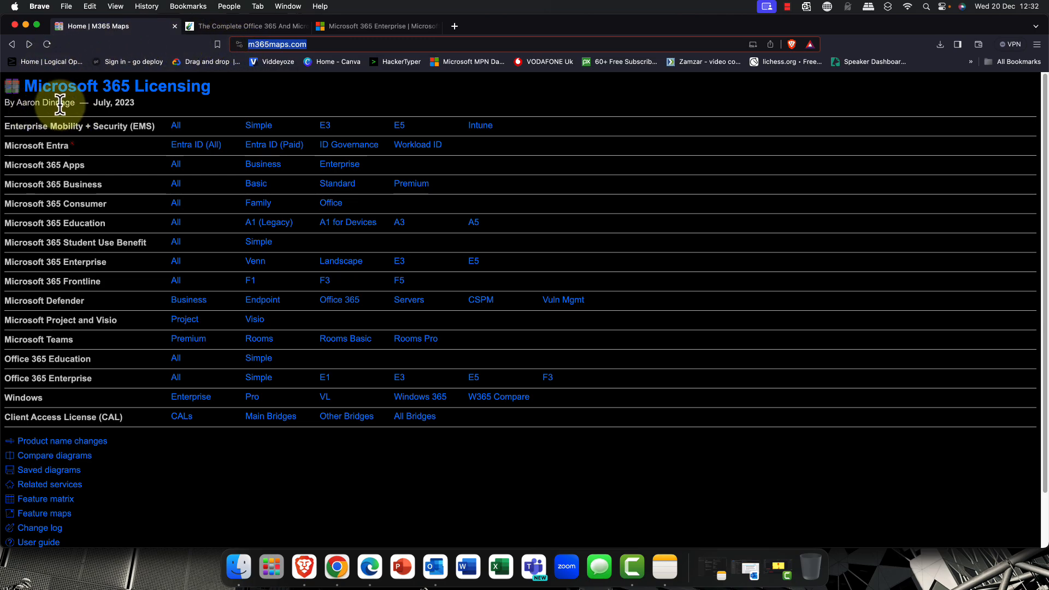
pyautogui.scroll(-3, 11, 284)
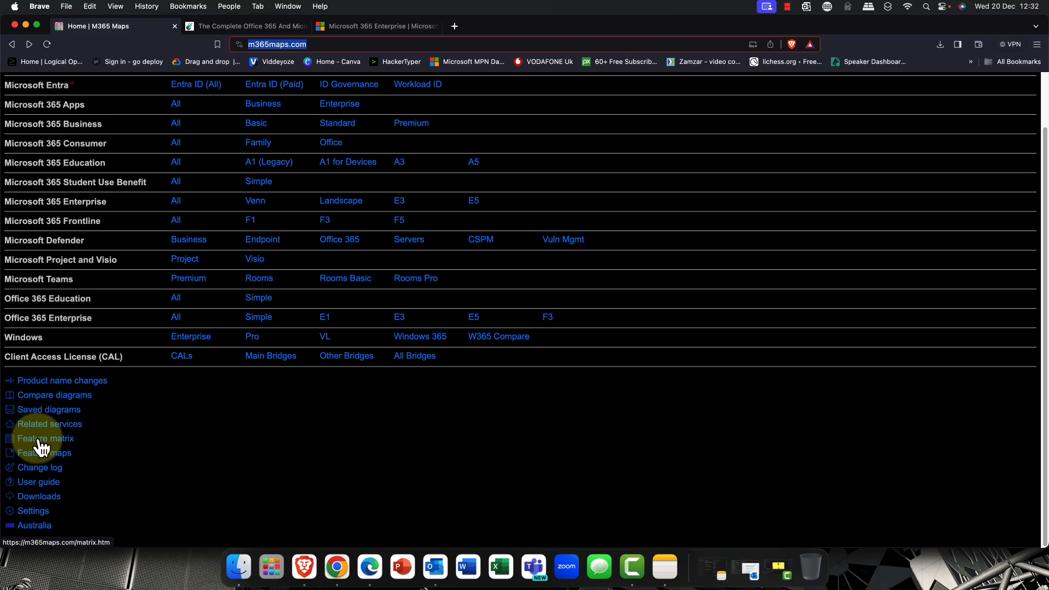
pyautogui.click(39, 439)
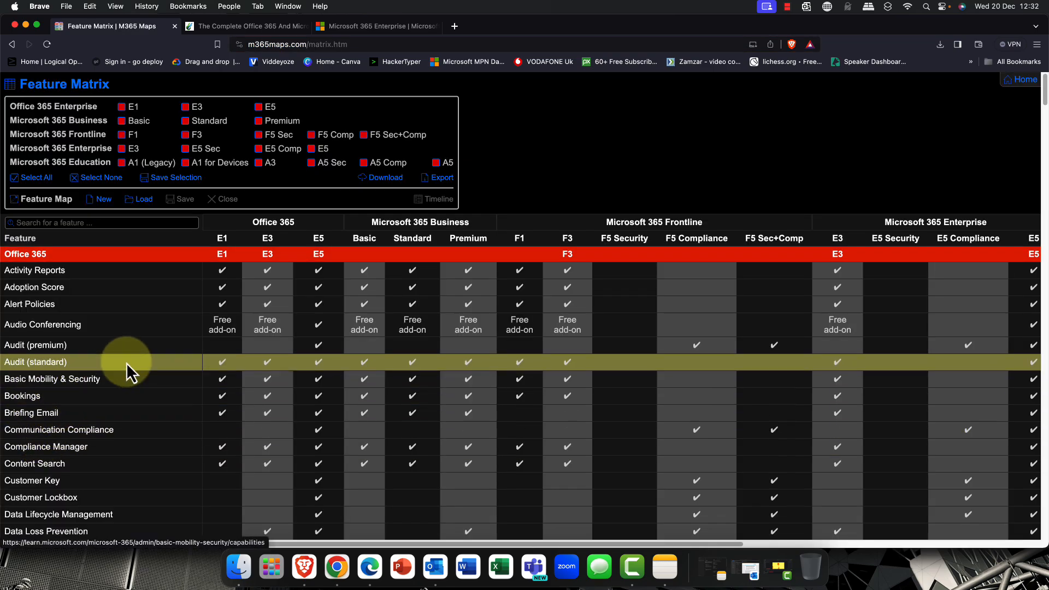
# Limit the feature matrix to the Office 365 Enterprise E3 and E5 plans and compare their features.
pyautogui.click(100, 178)
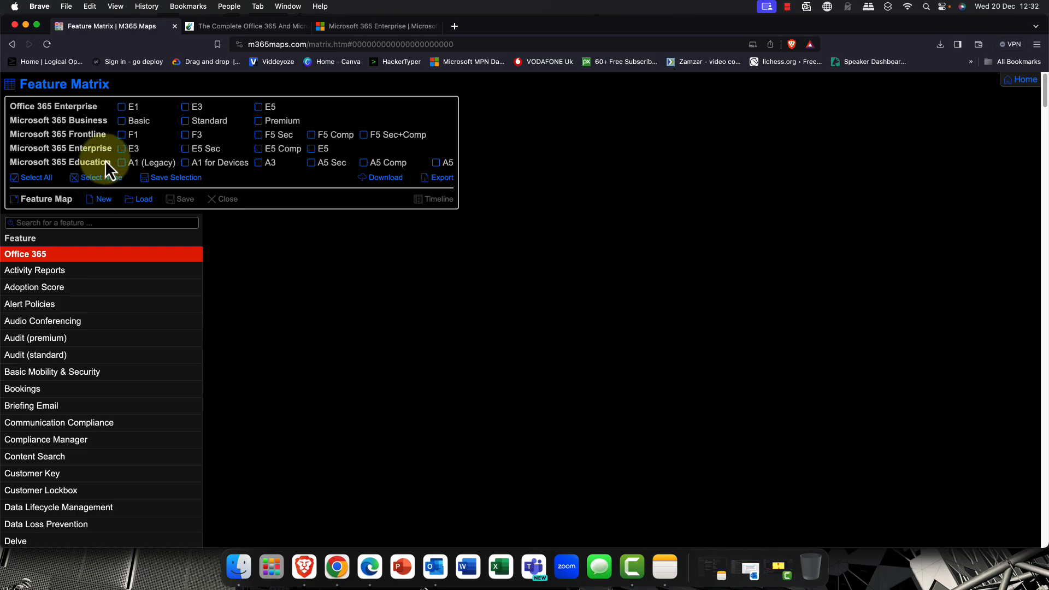
pyautogui.click(185, 107)
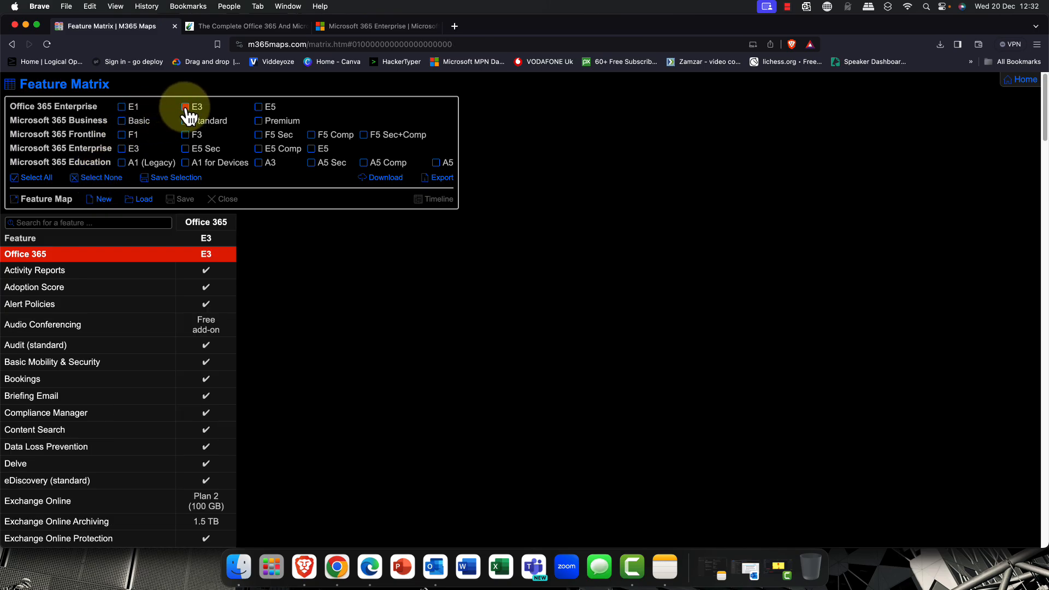
pyautogui.click(260, 108)
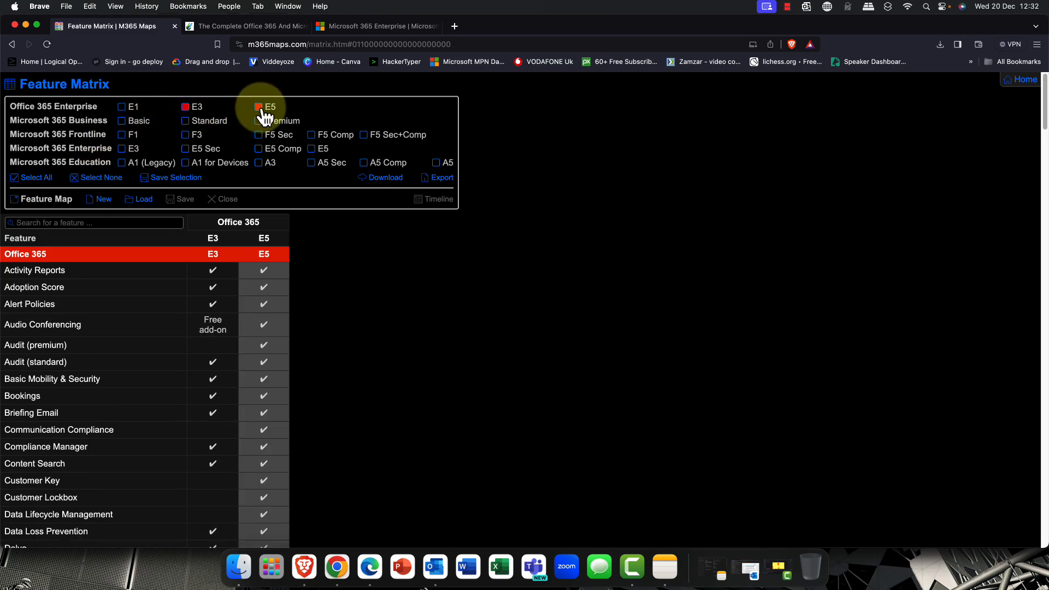
pyautogui.scroll(-3, 283, 366)
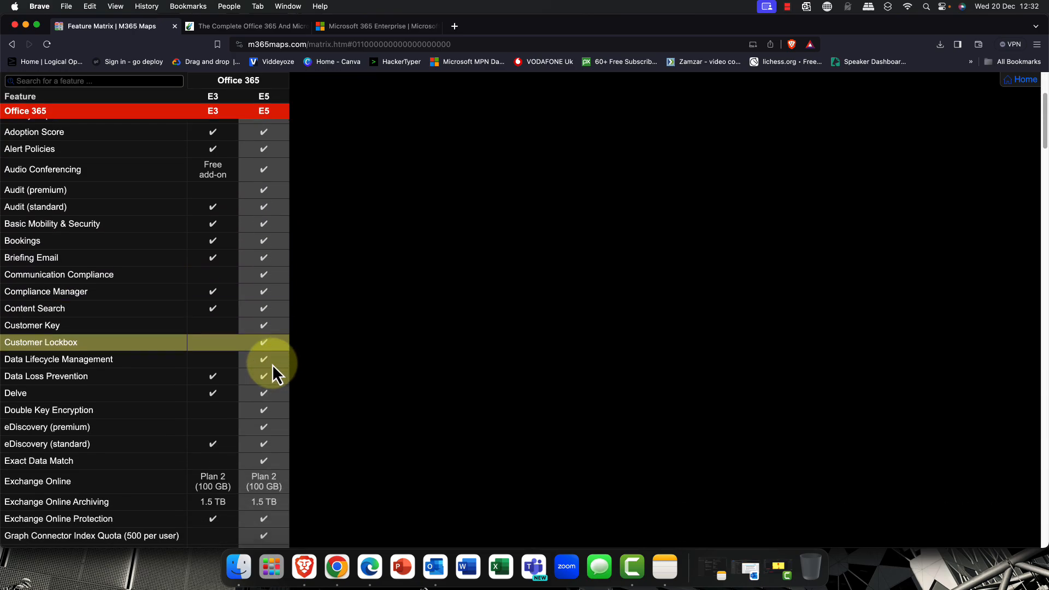
pyautogui.scroll(-5, 272, 365)
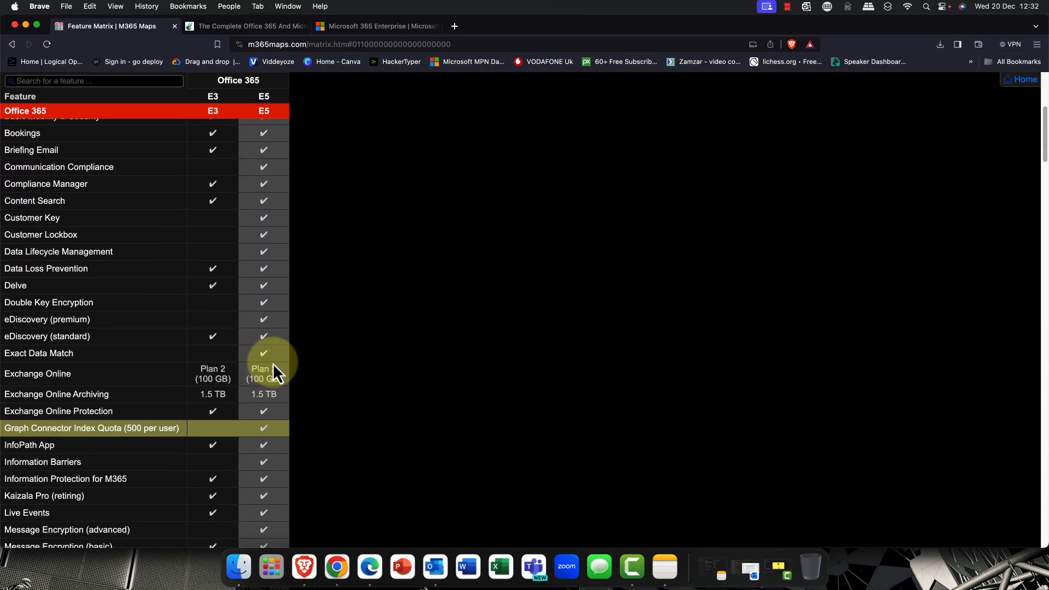
pyautogui.scroll(8, 273, 362)
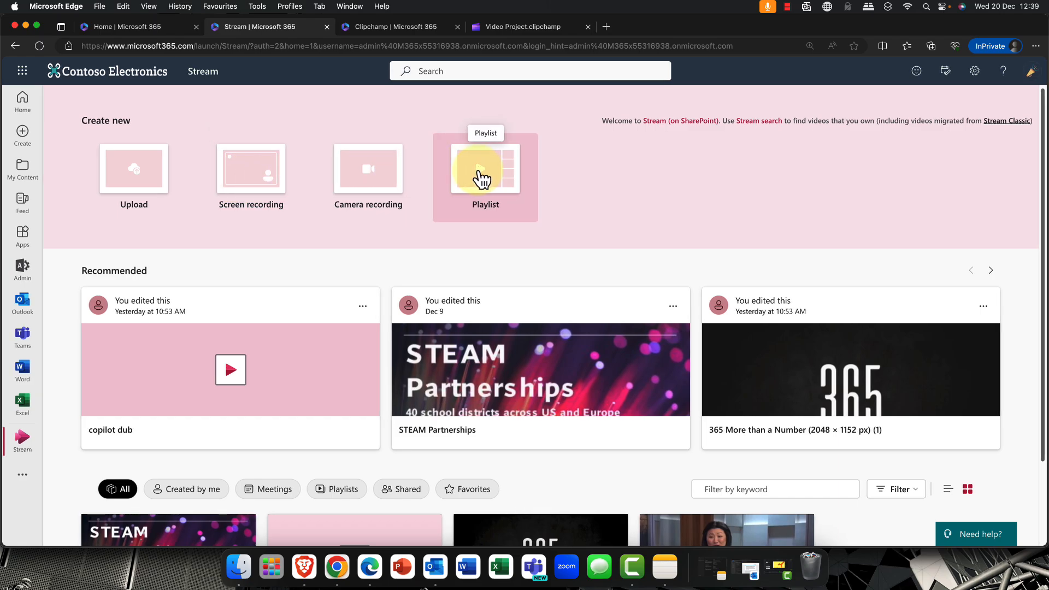
# Look over the creation options and recommended videos on the Stream home page in Microsoft Edge.
pyautogui.scroll(-1, 480, 176)
pyautogui.scroll(-2, 477, 173)
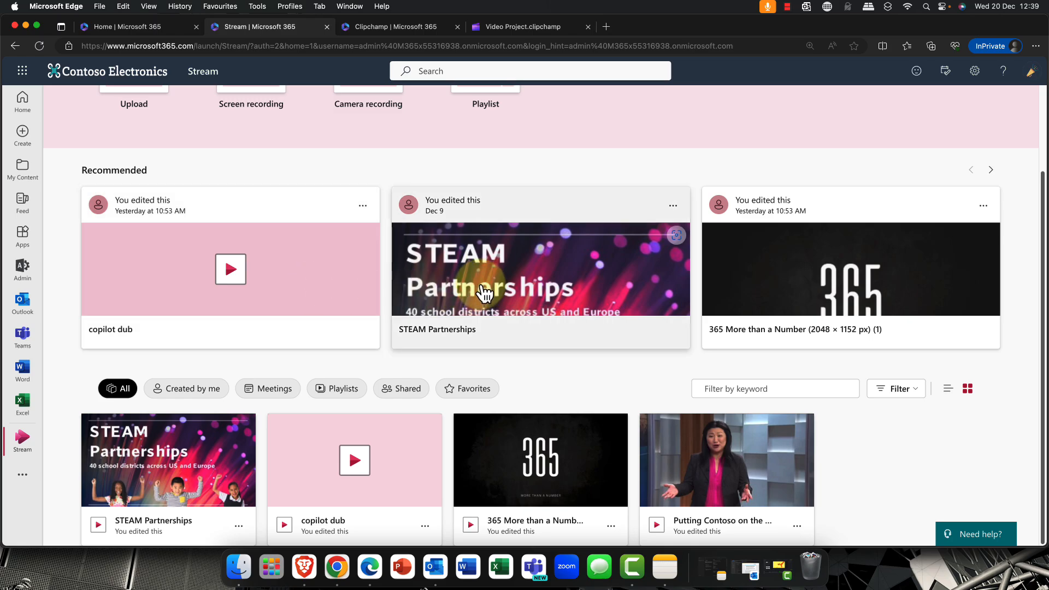
pyautogui.scroll(3, 484, 292)
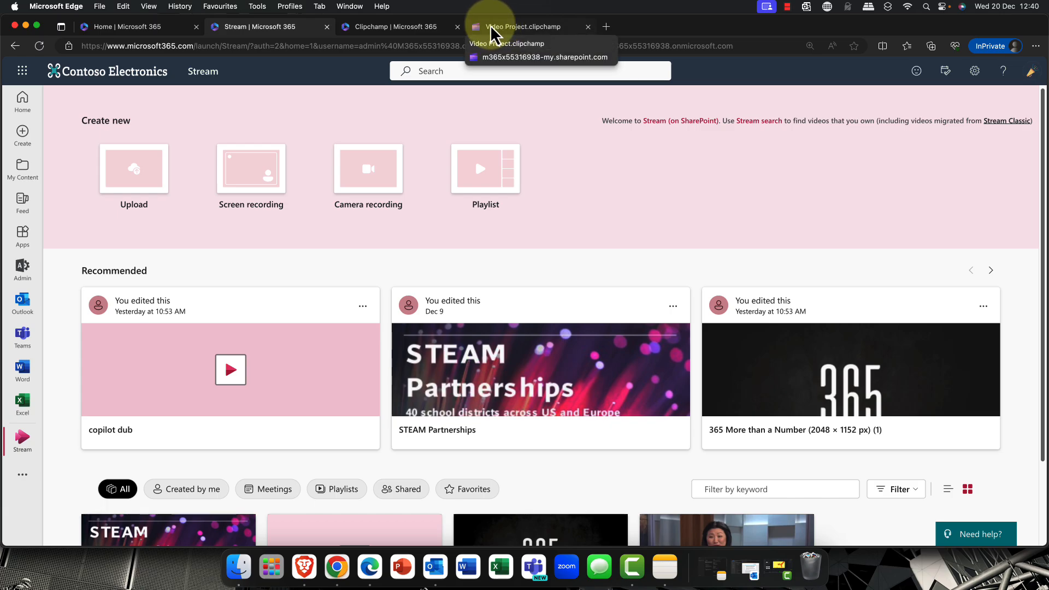
# View the Clipchamp start page with its blank video option, and switch to the open Video Project.
pyautogui.click(424, 34)
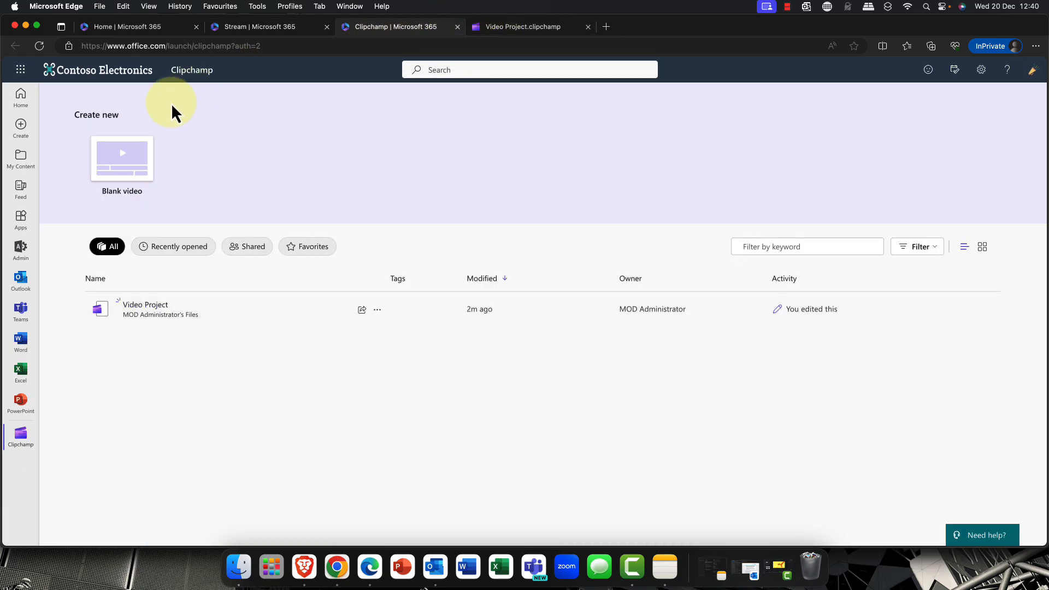
pyautogui.click(135, 175)
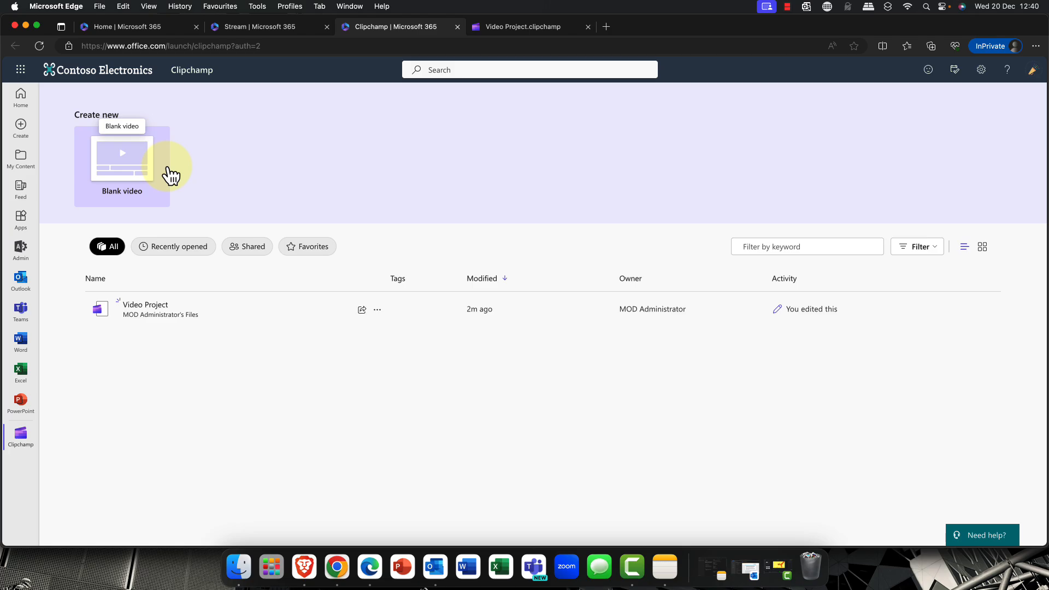
pyautogui.click(528, 28)
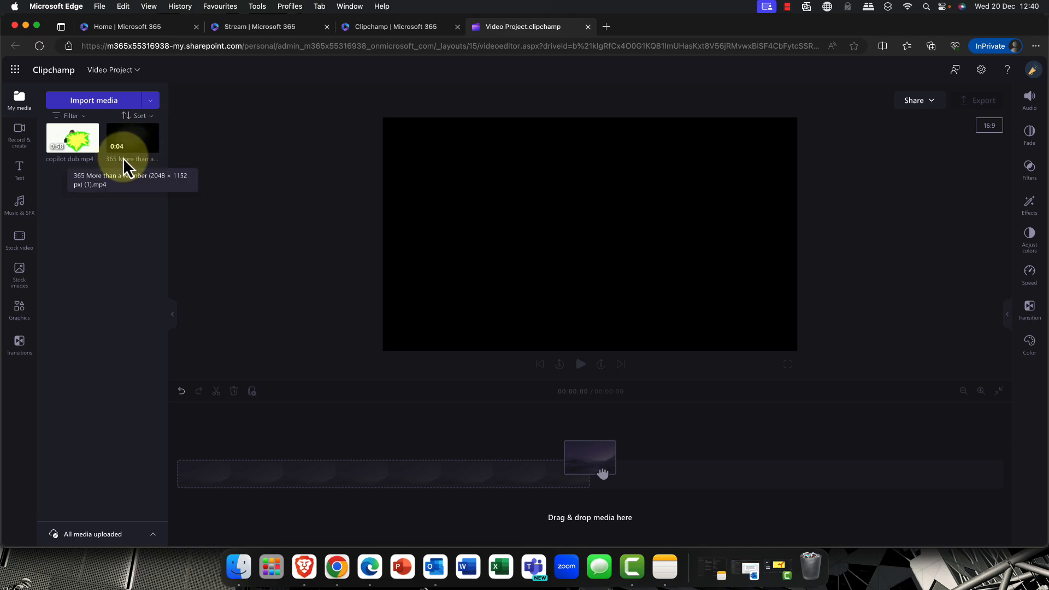
# Add the copilot dub.mp4 clip at the start of the timeline and move the playhead to about 31.7 seconds.
pyautogui.moveTo(61, 148)
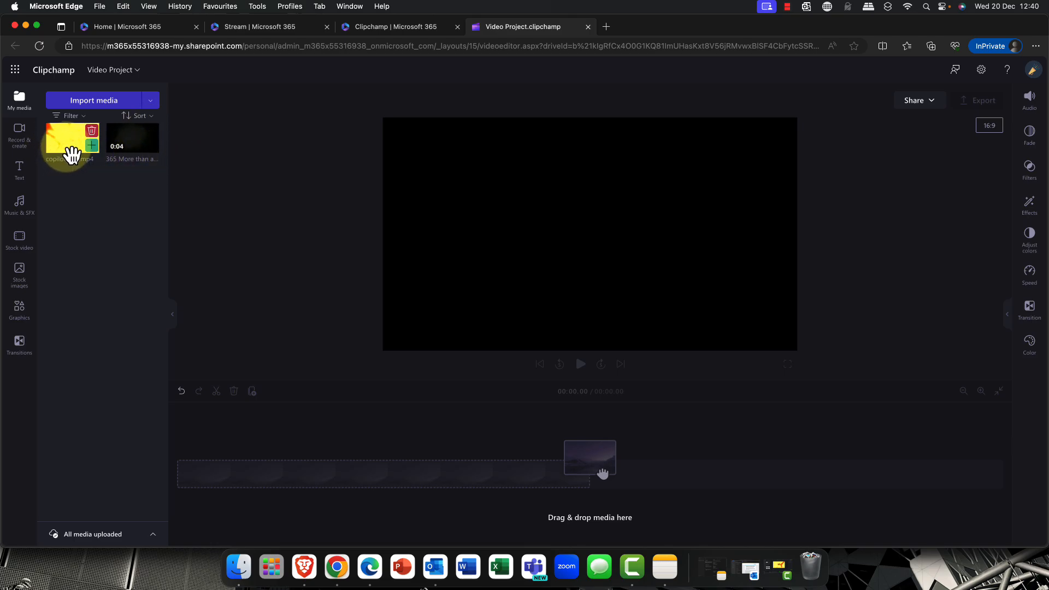
pyautogui.moveTo(74, 148); pyautogui.dragTo(200, 492)
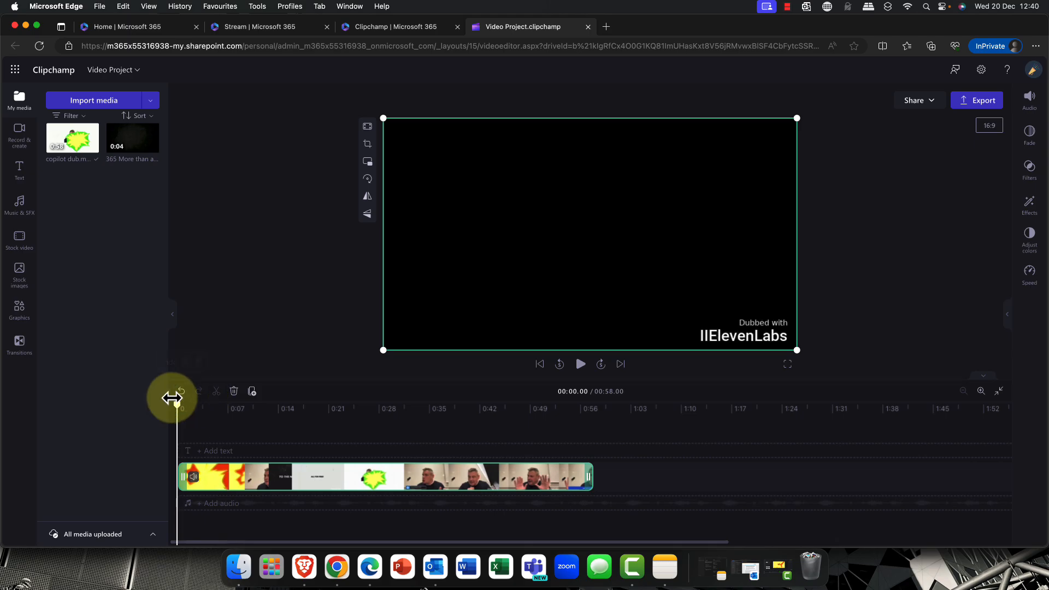
pyautogui.moveTo(173, 404); pyautogui.dragTo(408, 409)
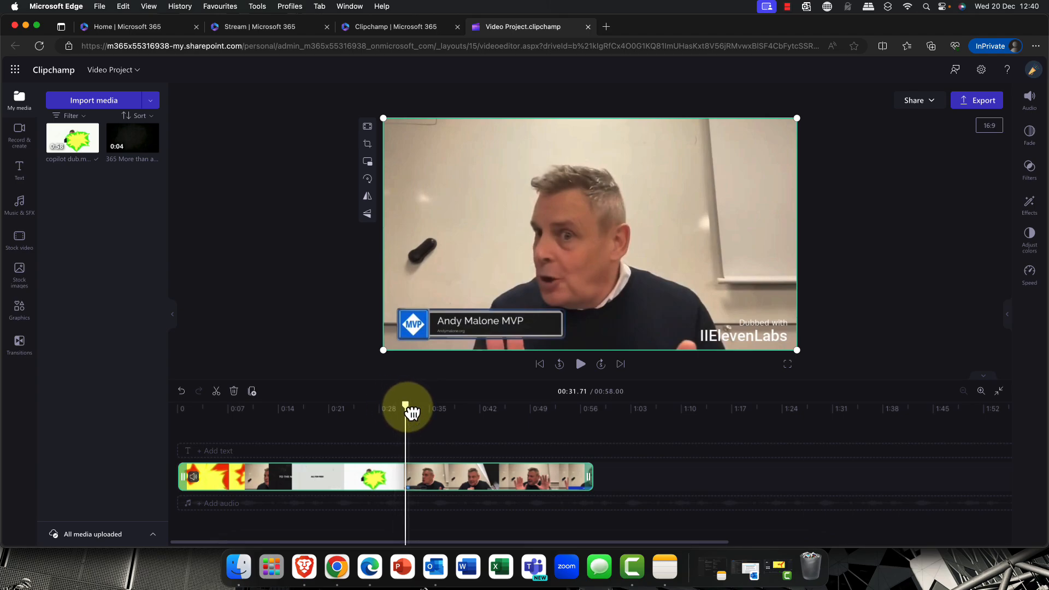
# Look through Clipchamp's screen and webcam recording options, its music and sound effects library, and its stock videos.
pyautogui.click(19, 138)
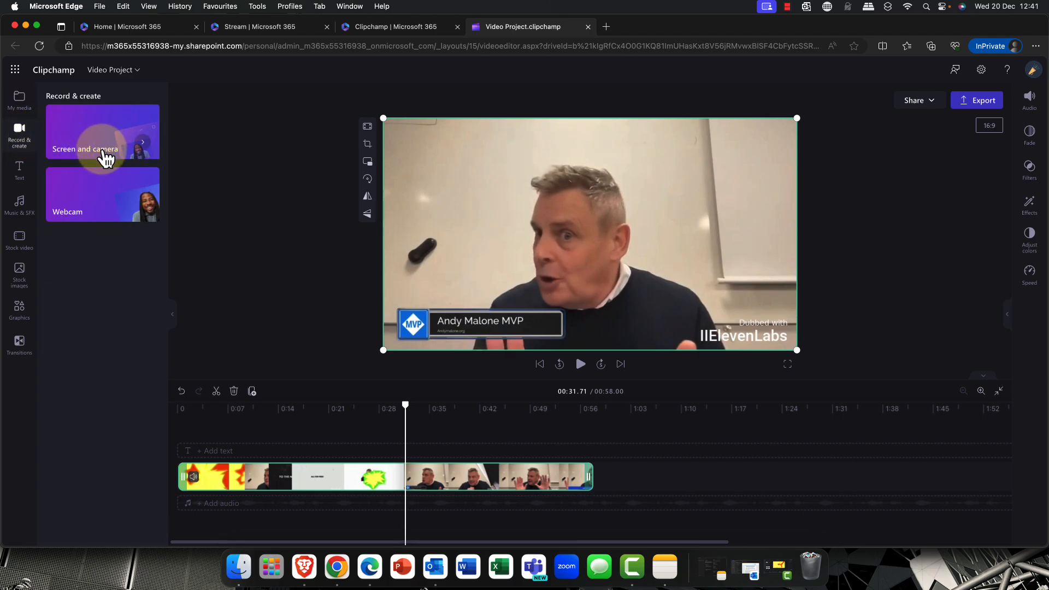
pyautogui.click(26, 219)
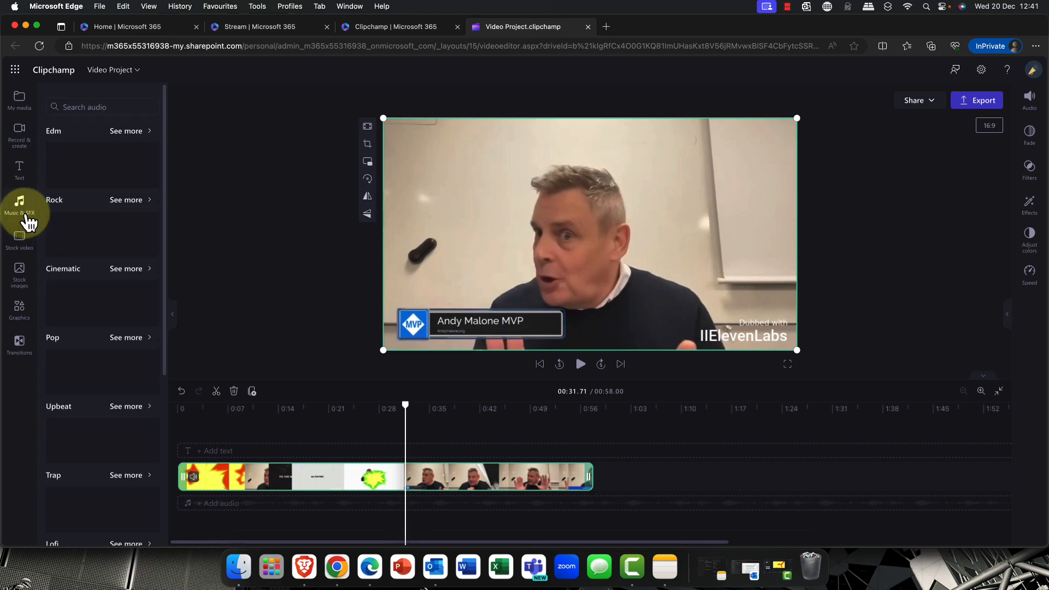
pyautogui.click(24, 250)
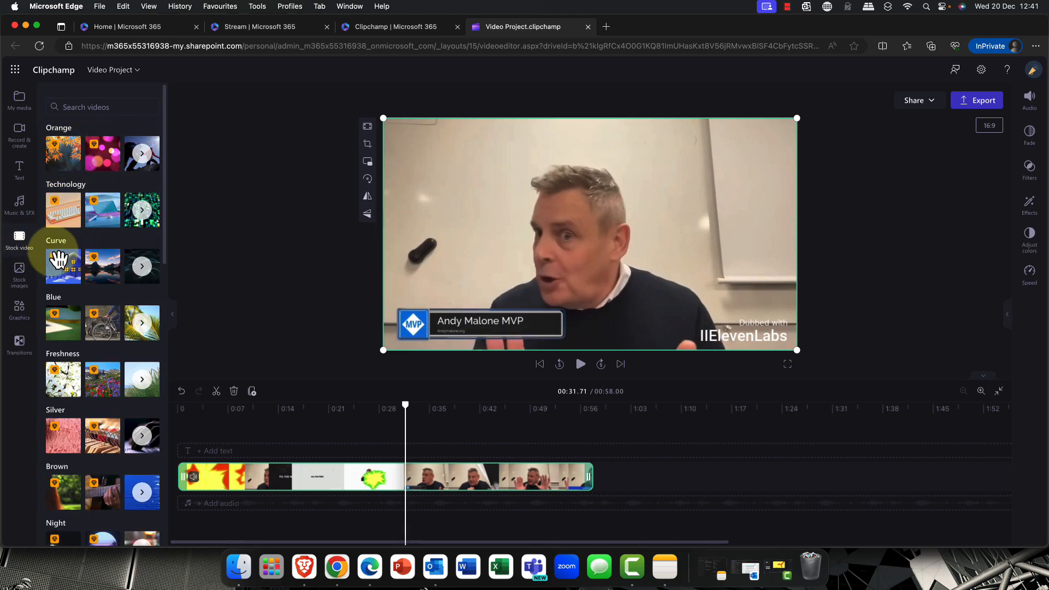
pyautogui.scroll(-5, 60, 262)
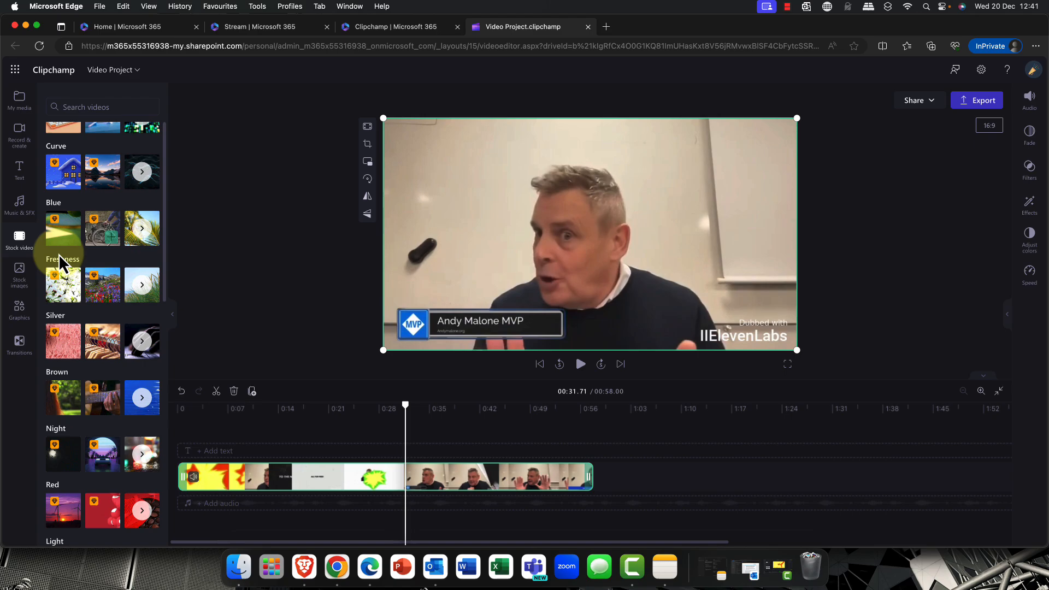
# Look through Clipchamp's stock images, its graphics such as annotations, shapes and stickers, and its transitions.
pyautogui.click(21, 273)
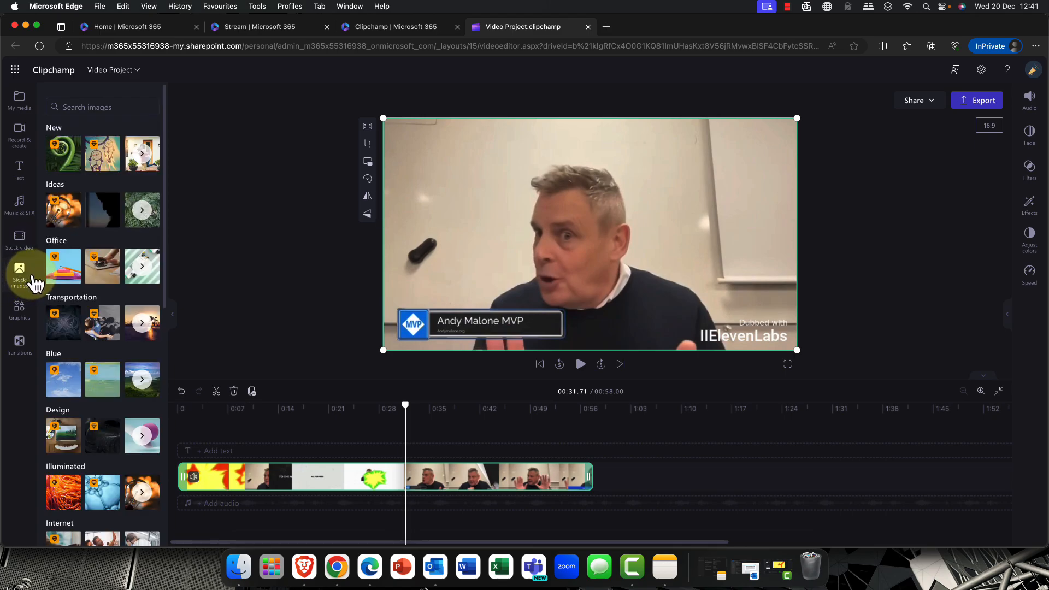
pyautogui.scroll(-1, 82, 301)
pyautogui.moveTo(98, 316); pyautogui.dragTo(93, 366)
pyautogui.click(21, 322)
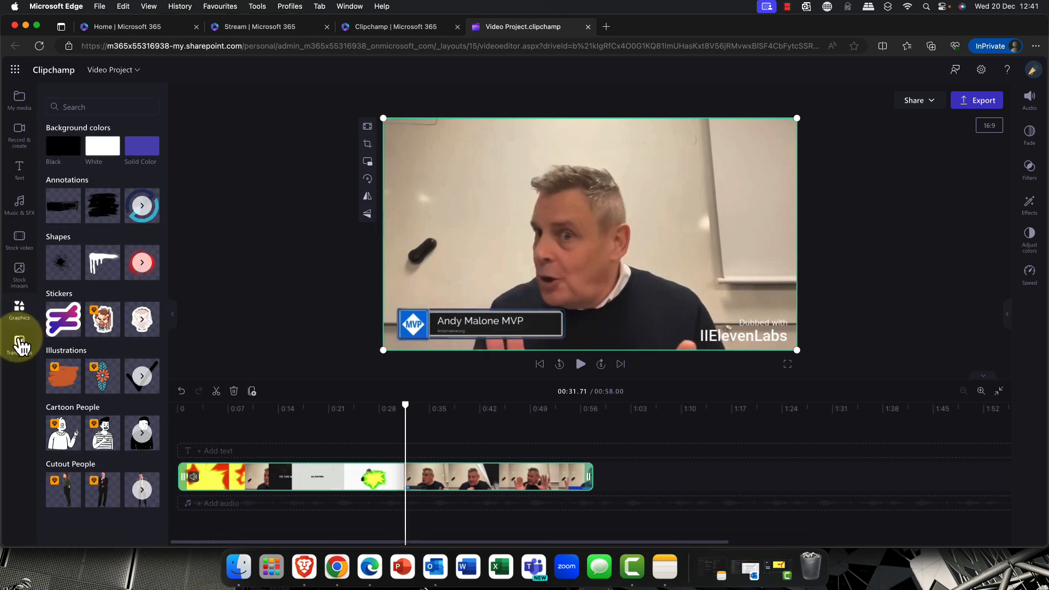
pyautogui.click(20, 345)
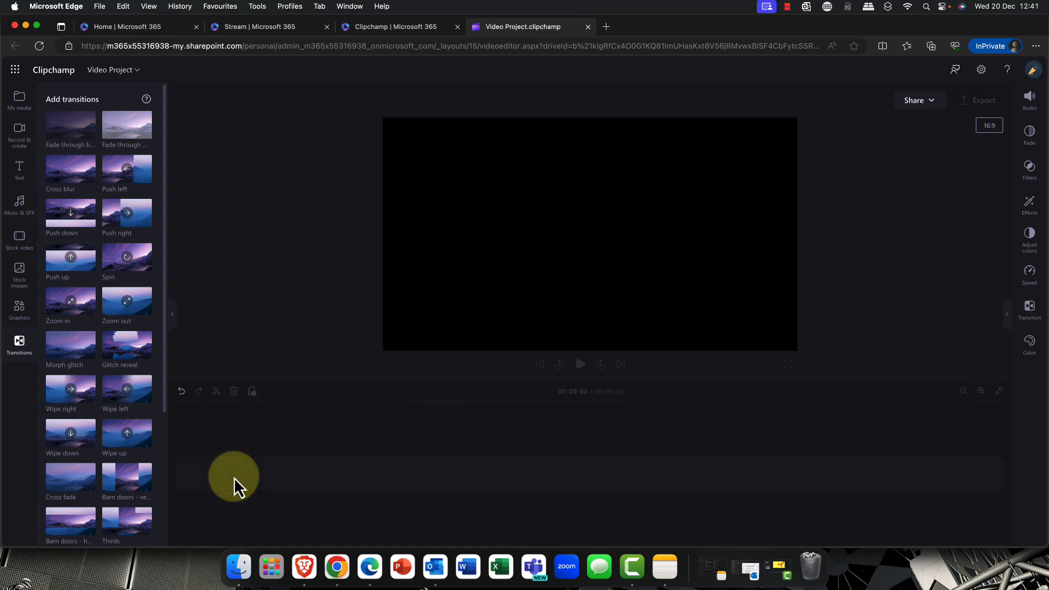
# Add the 4-second "365 More than a Number" clip at the start of the empty timeline and play it through.
pyautogui.click(24, 141)
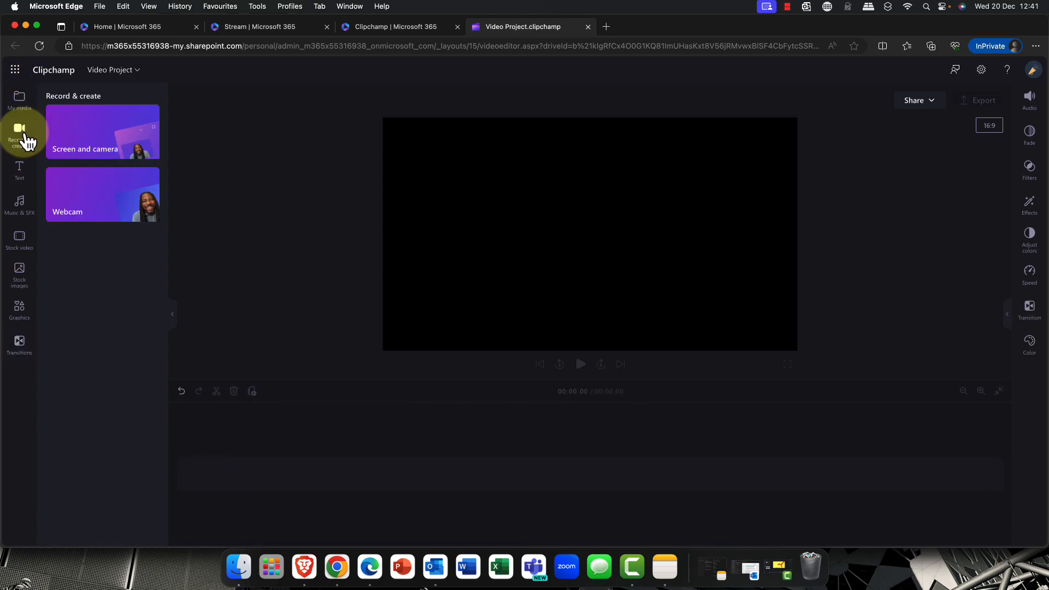
pyautogui.click(19, 100)
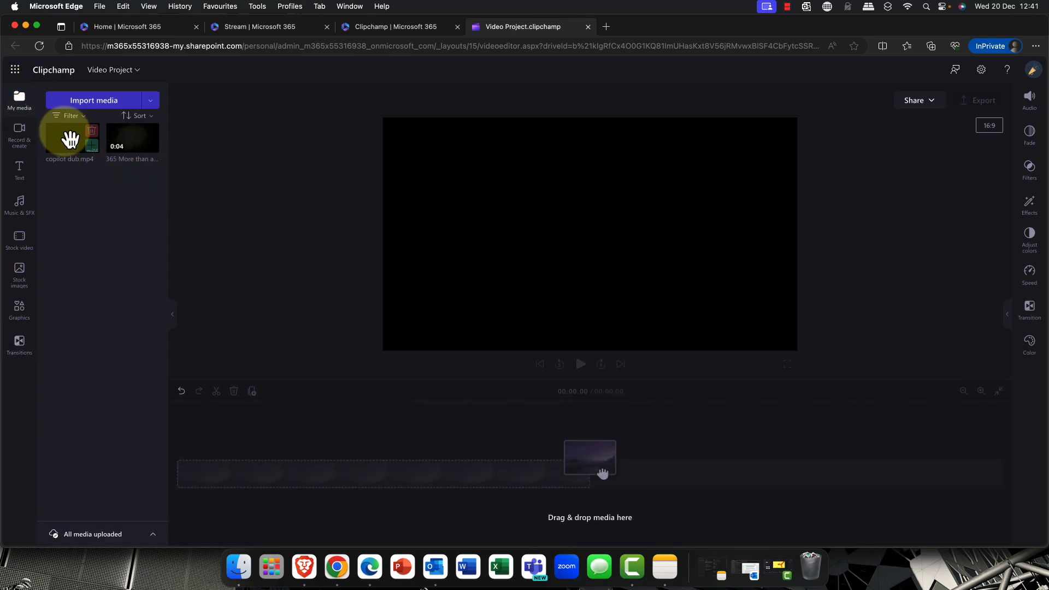
pyautogui.moveTo(133, 141); pyautogui.dragTo(208, 479)
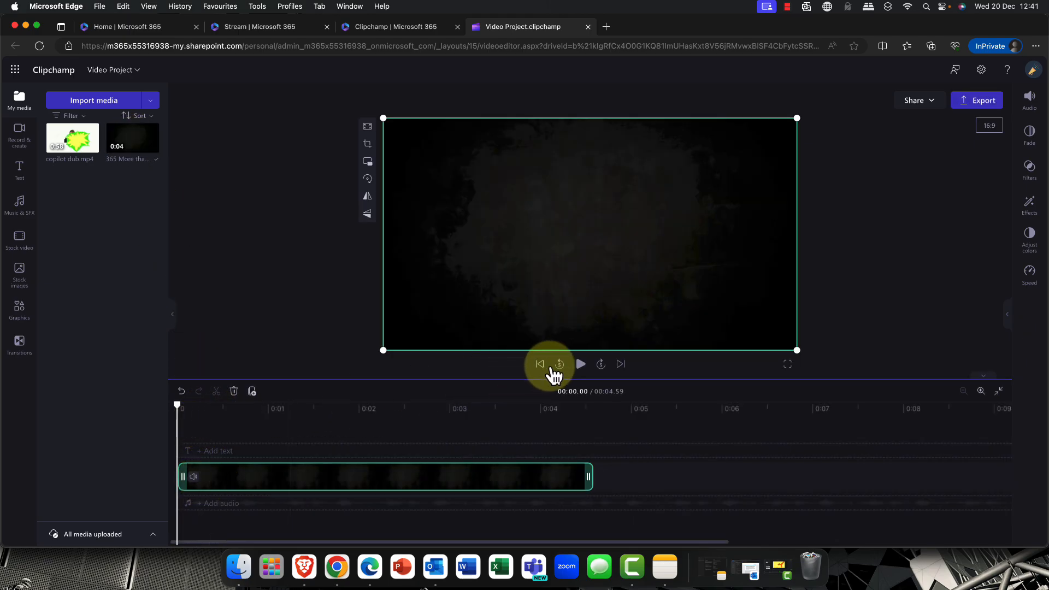
pyautogui.click(580, 364)
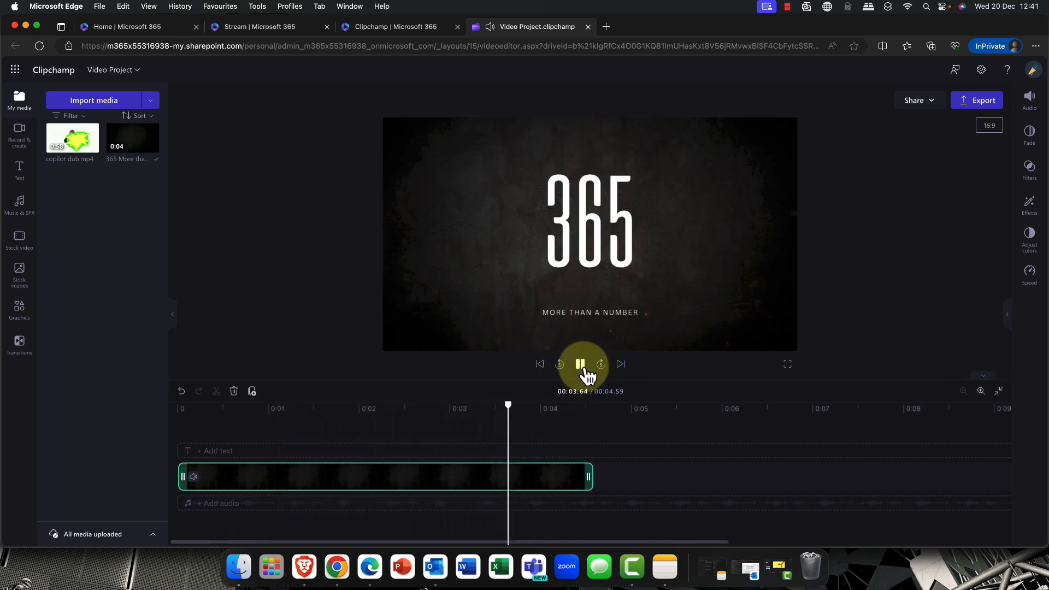
pyautogui.click(619, 456)
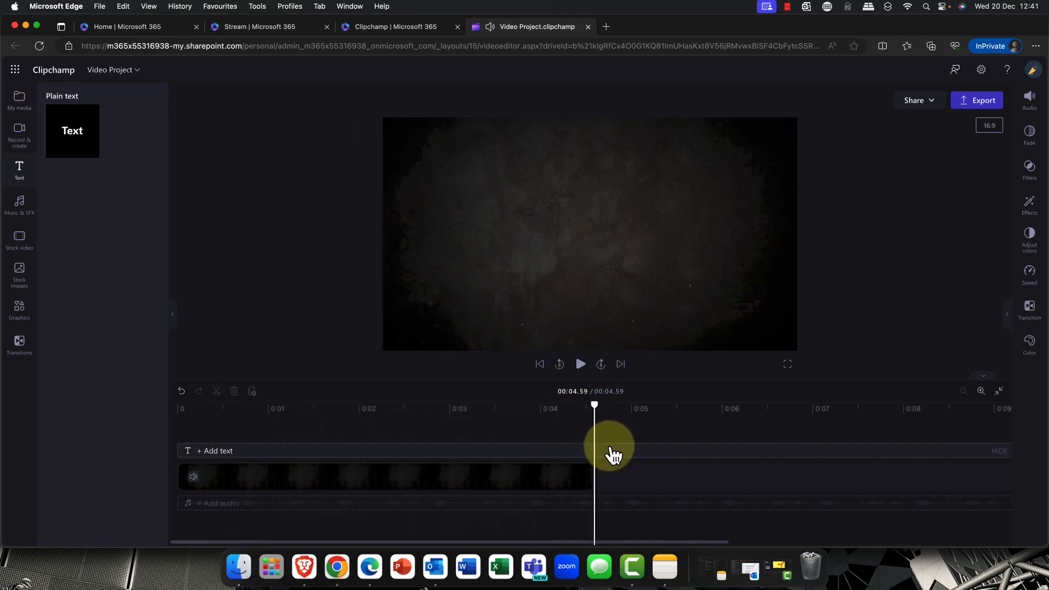
# Open the webcam recorder and look over its backdrop choices, keeping the office backdrop with the blue lockers.
pyautogui.click(21, 135)
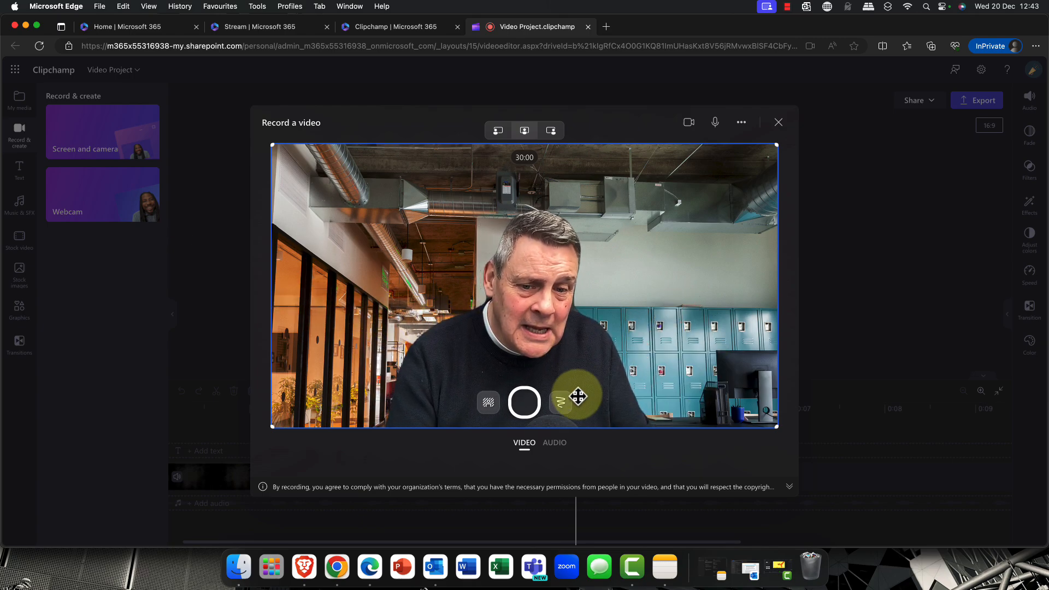
pyautogui.click(489, 404)
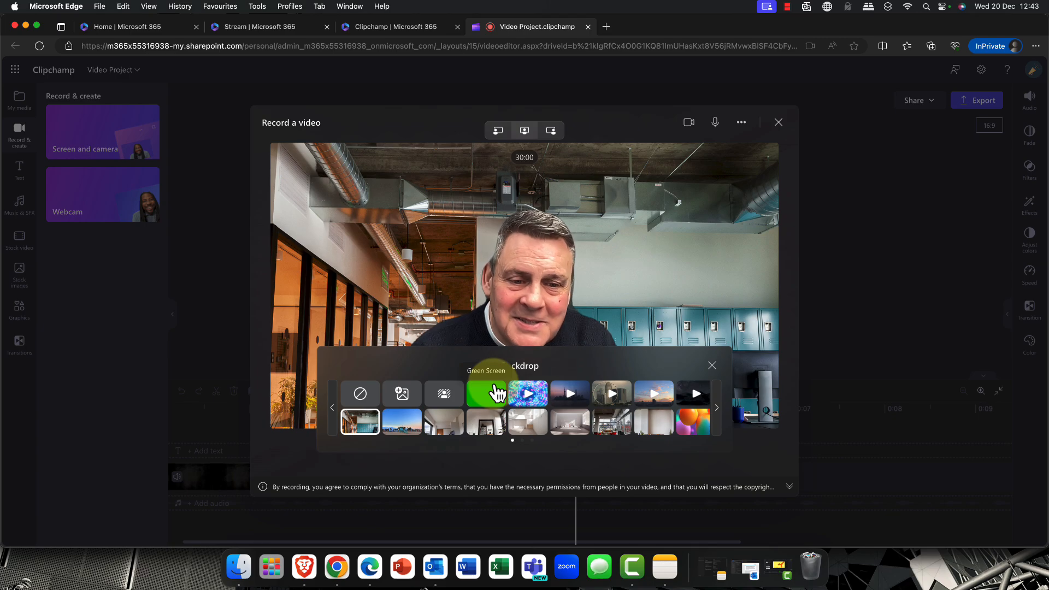
pyautogui.click(711, 365)
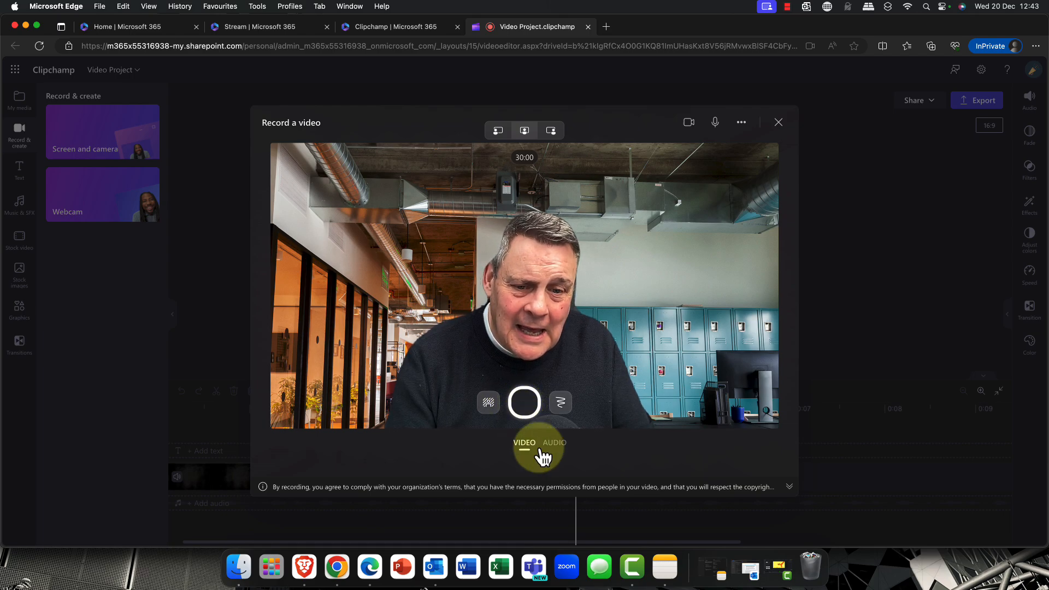
# Record about 7 seconds of webcam video, save it to the project and place it right after the 365 clip on the timeline.
pyautogui.click(524, 406)
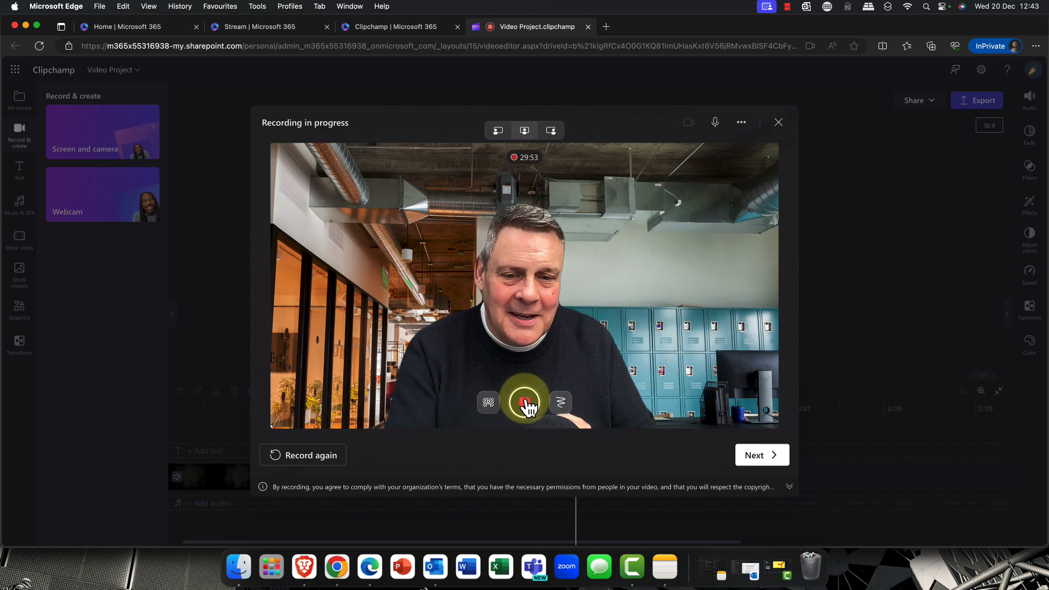
pyautogui.click(526, 406)
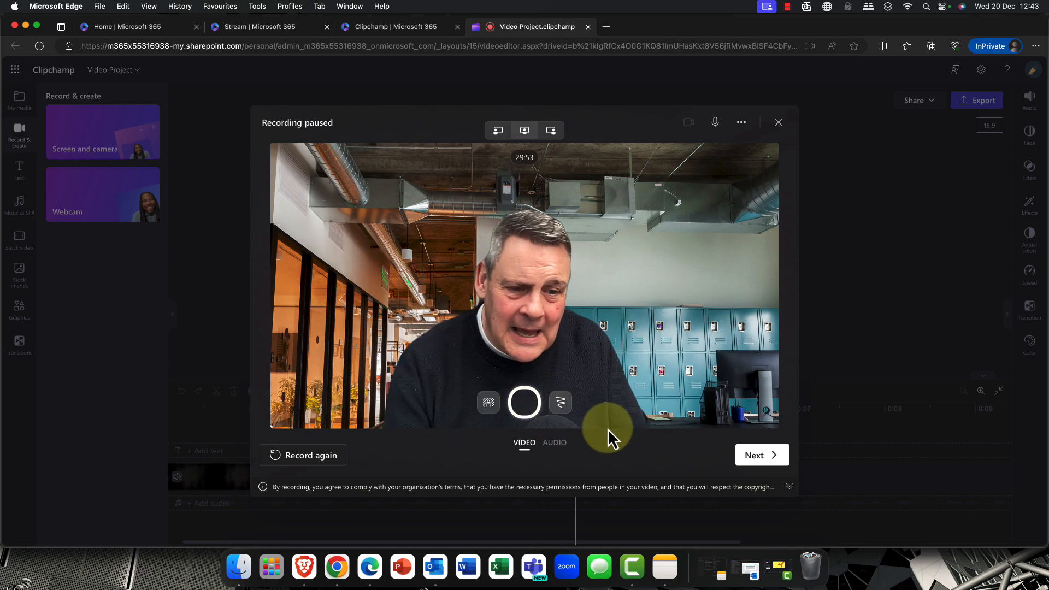
pyautogui.click(762, 459)
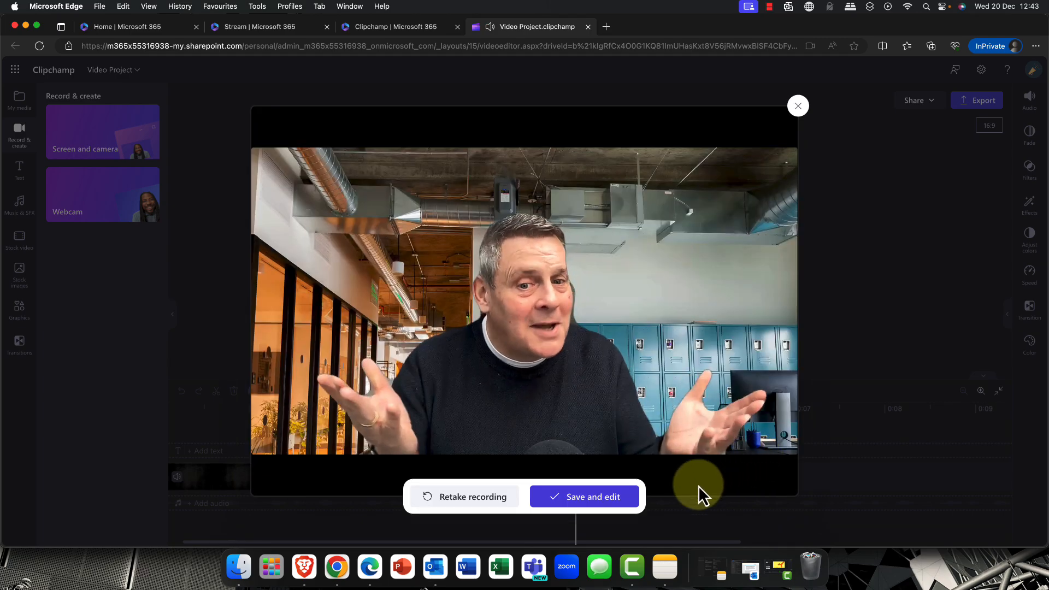
pyautogui.click(618, 498)
pyautogui.moveTo(464, 469); pyautogui.dragTo(469, 493)
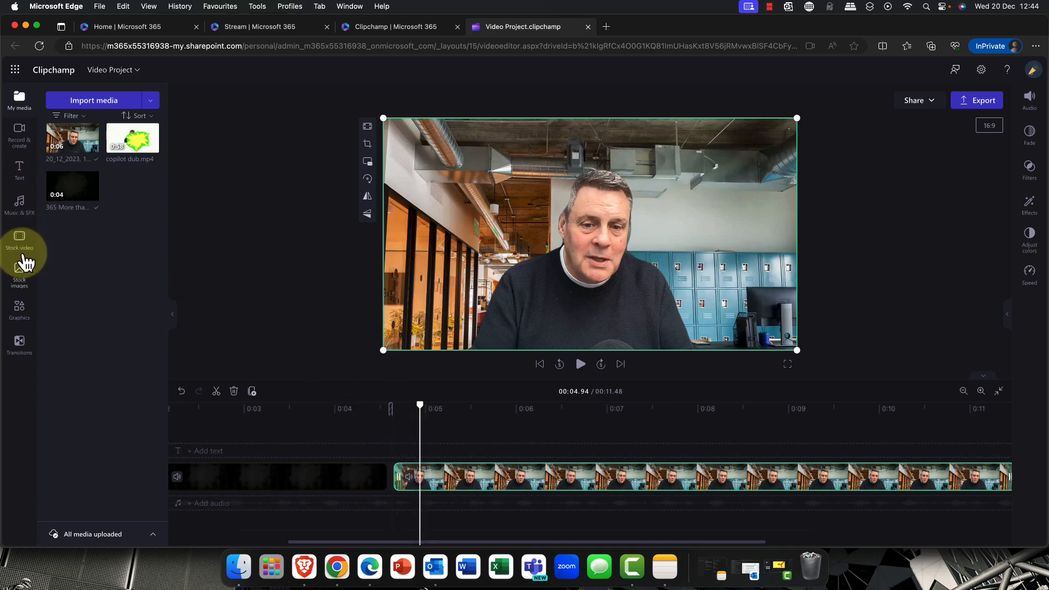
# Look over the stock images and transitions, and apply a colour filter to the webcam clip on the timeline.
pyautogui.click(22, 273)
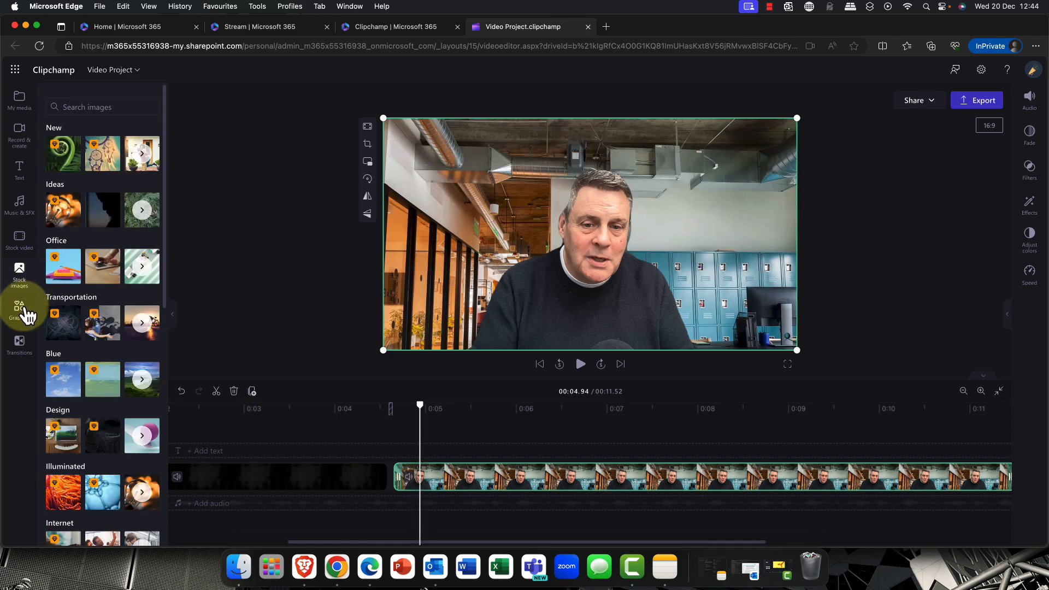
pyautogui.click(19, 343)
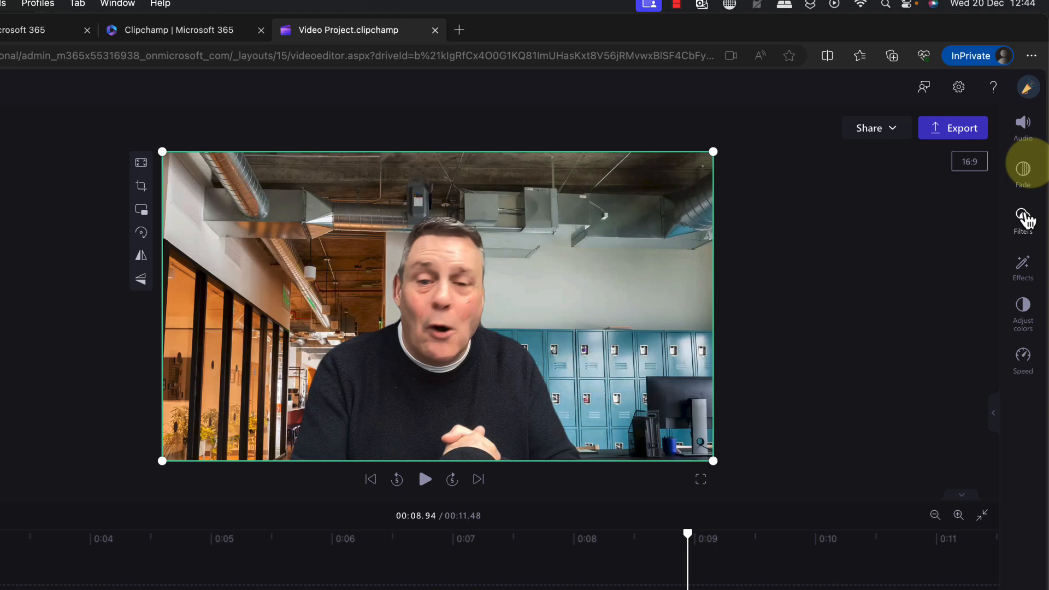
pyautogui.click(1024, 216)
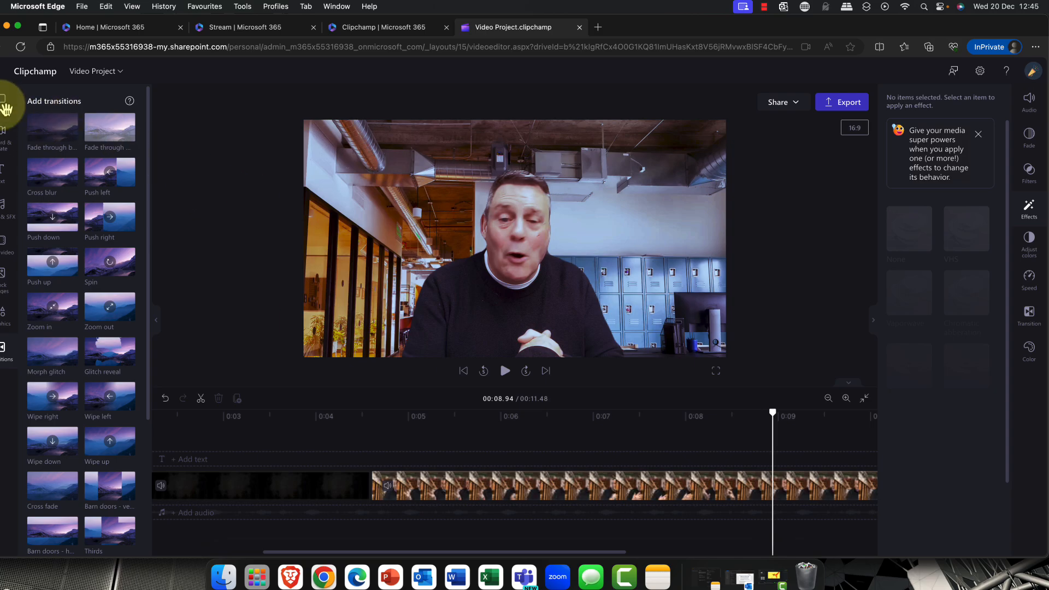
pyautogui.click(20, 136)
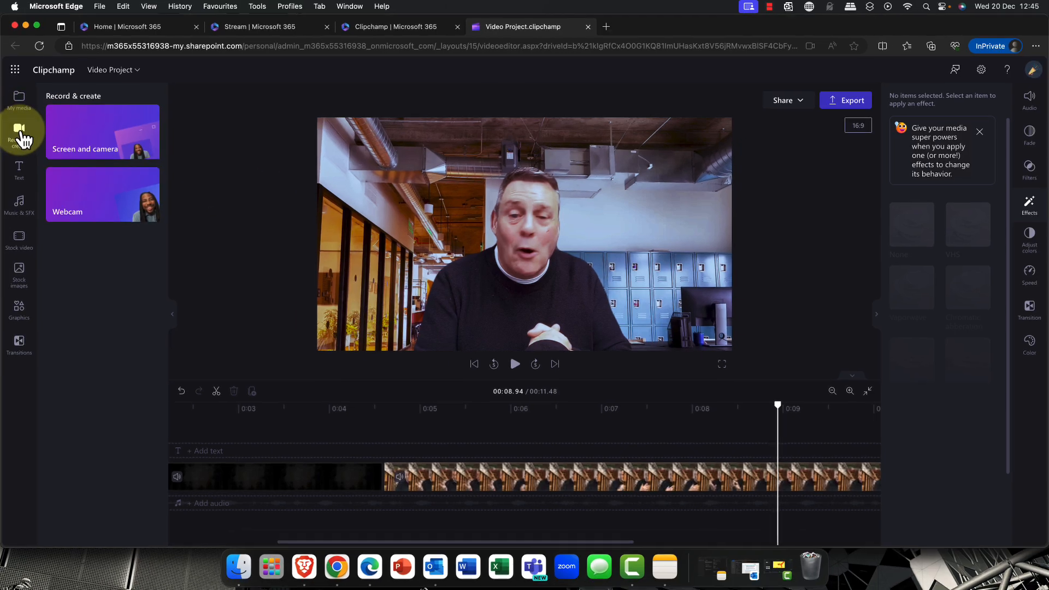
pyautogui.click(22, 103)
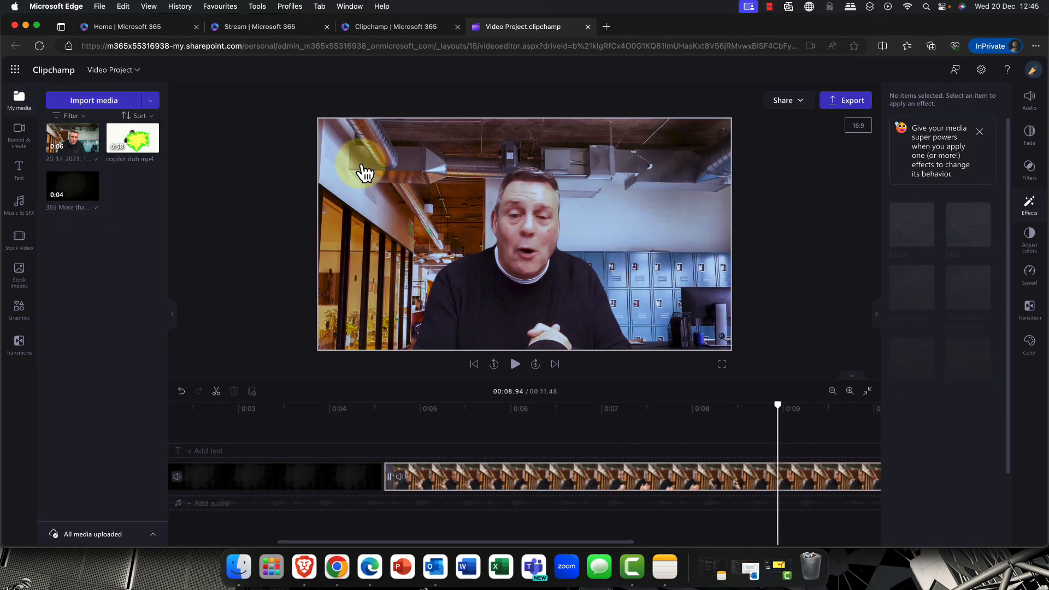